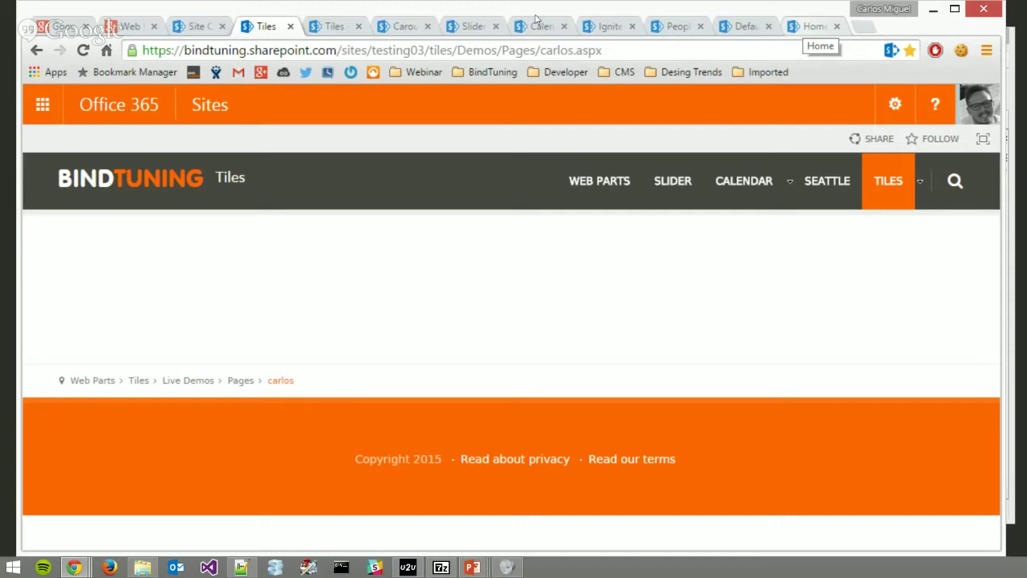
# Open the site settings of the Tiles site and look through the available administration categories.
pyautogui.hotkey('ctrl', '9')
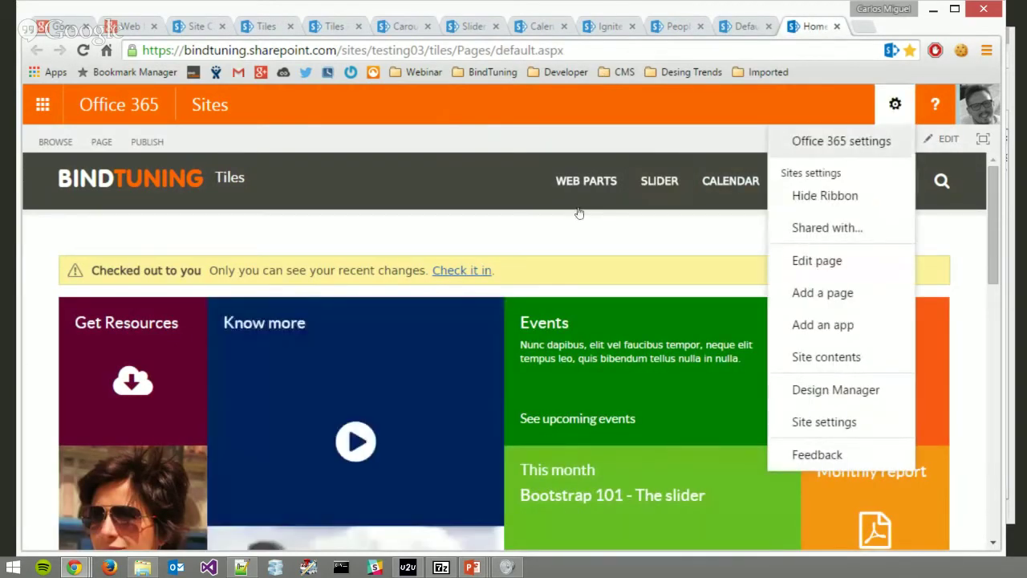
pyautogui.click(551, 289)
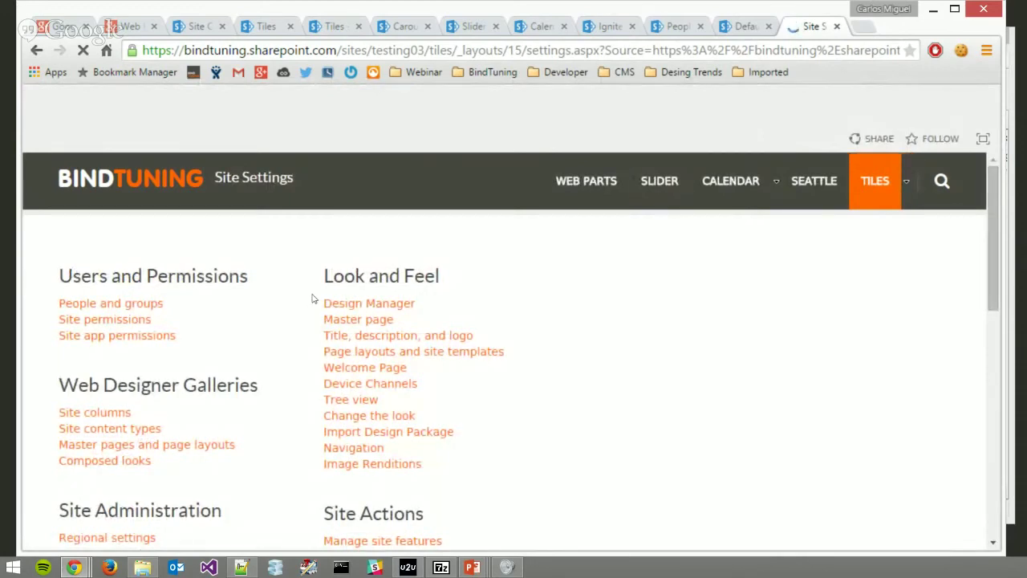
pyautogui.scroll(-1, 310, 293)
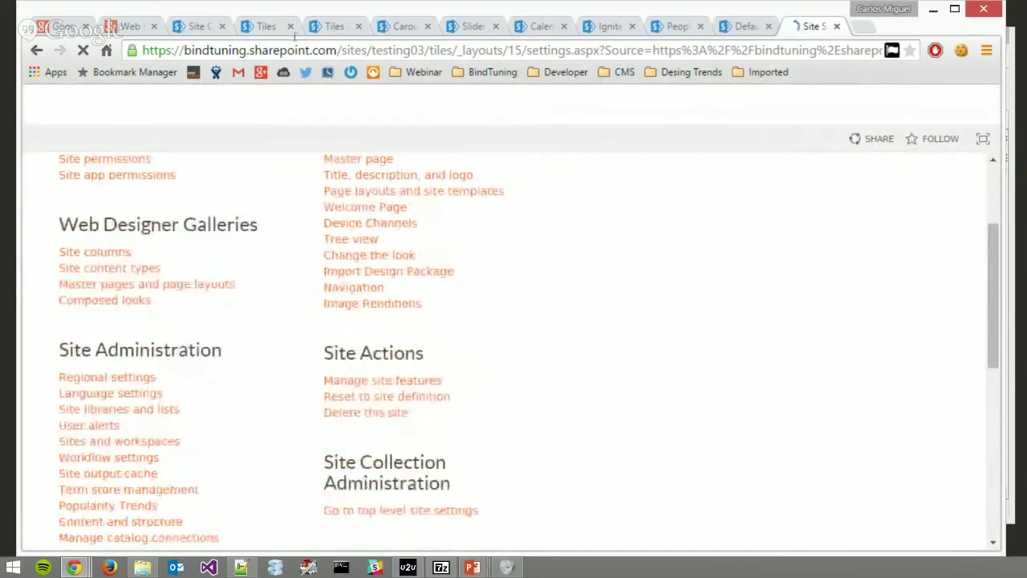
# Go to the top-level testing03 site and open the solution upload dialog in its Solution Gallery.
pyautogui.moveTo(368, 50); pyautogui.dragTo(891, 50)
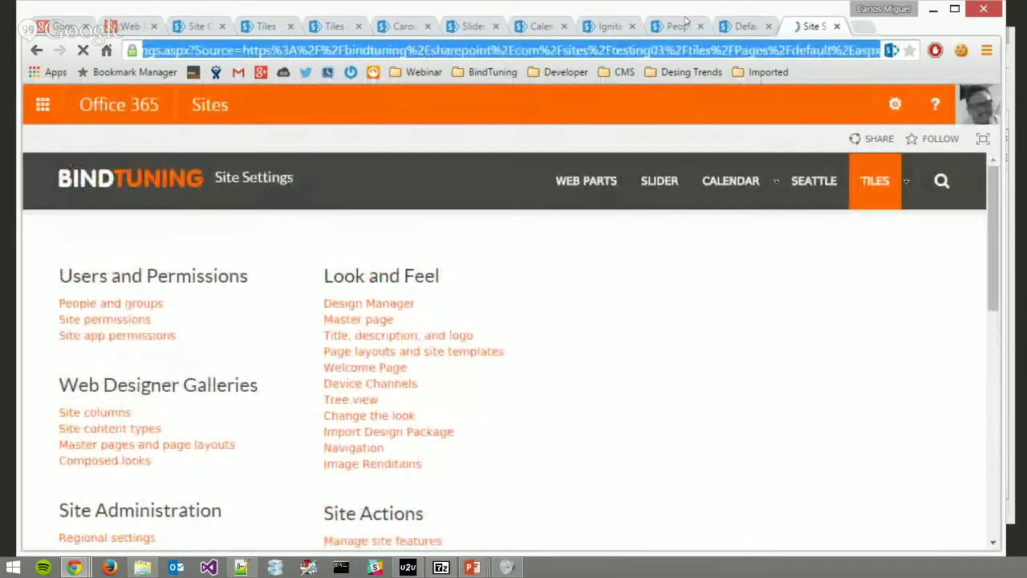
pyautogui.press('BackSpace')
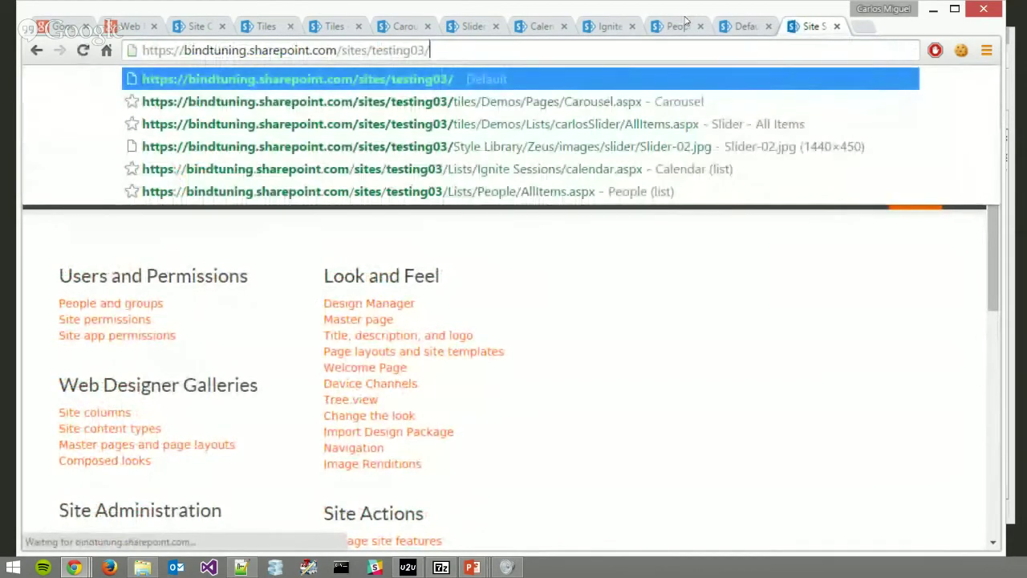
pyautogui.press('Return')
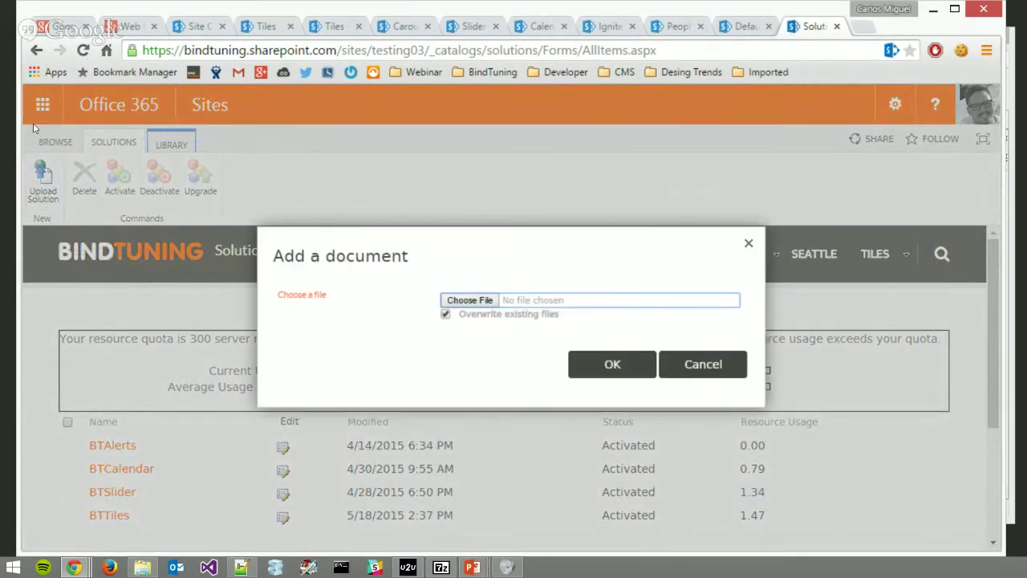
# View the file chooser for uploading a solution, and close it and the upload dialog without adding a file.
pyautogui.click(323, 207)
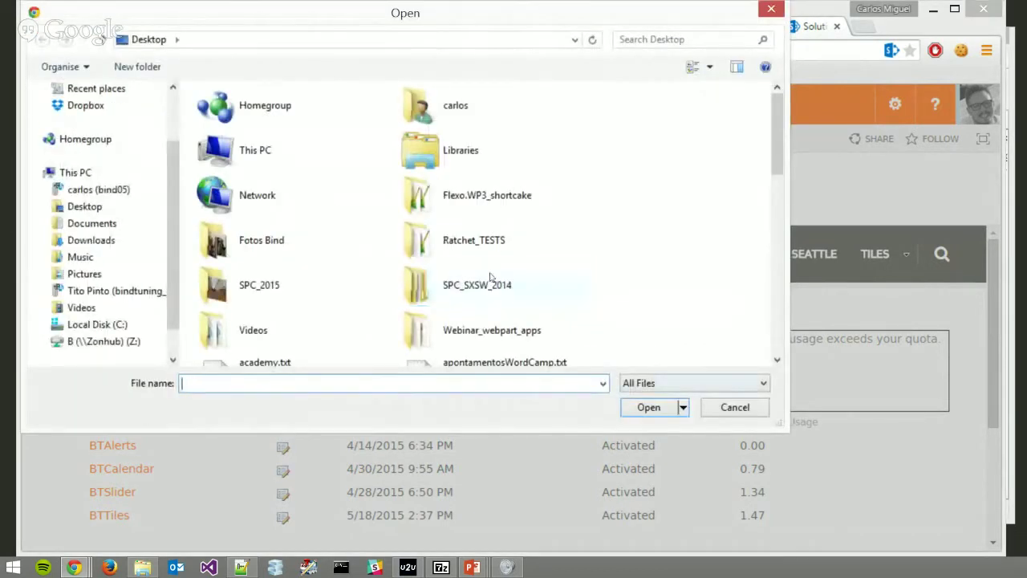
pyautogui.press('Escape')
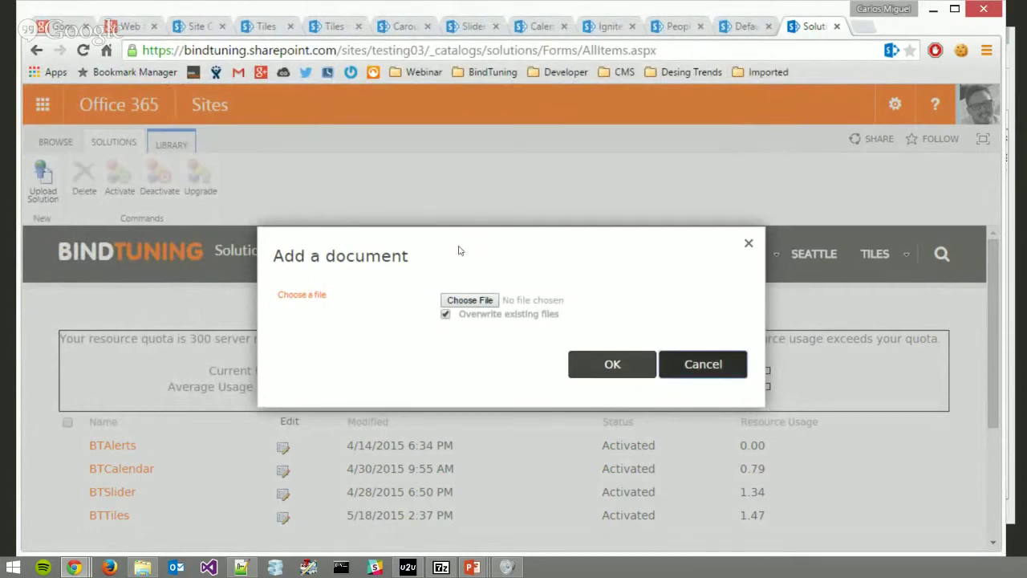
pyautogui.press('Escape')
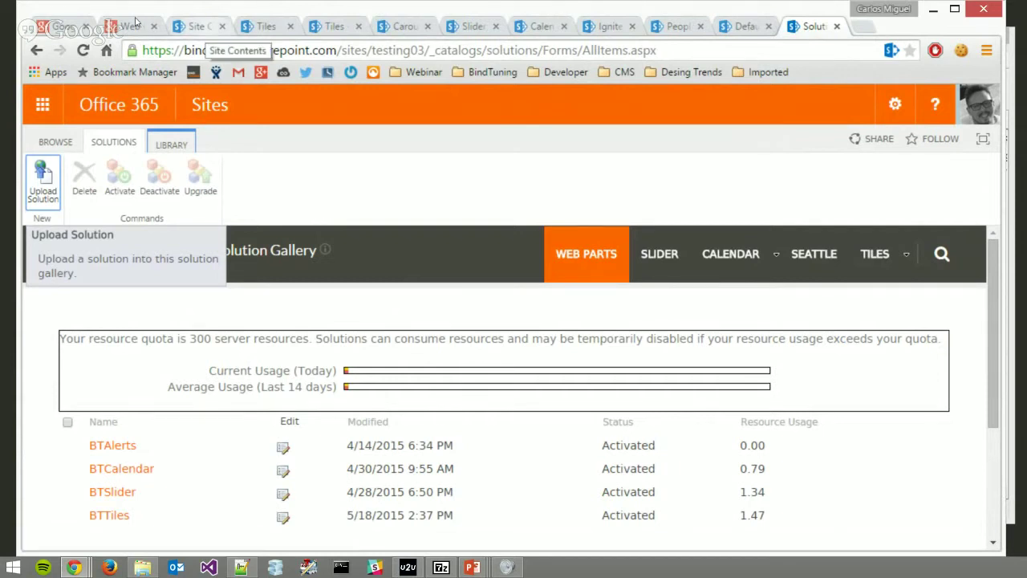
# Switch to the empty Tiles page under the Live Demos site and put it into edit mode.
pyautogui.click(197, 25)
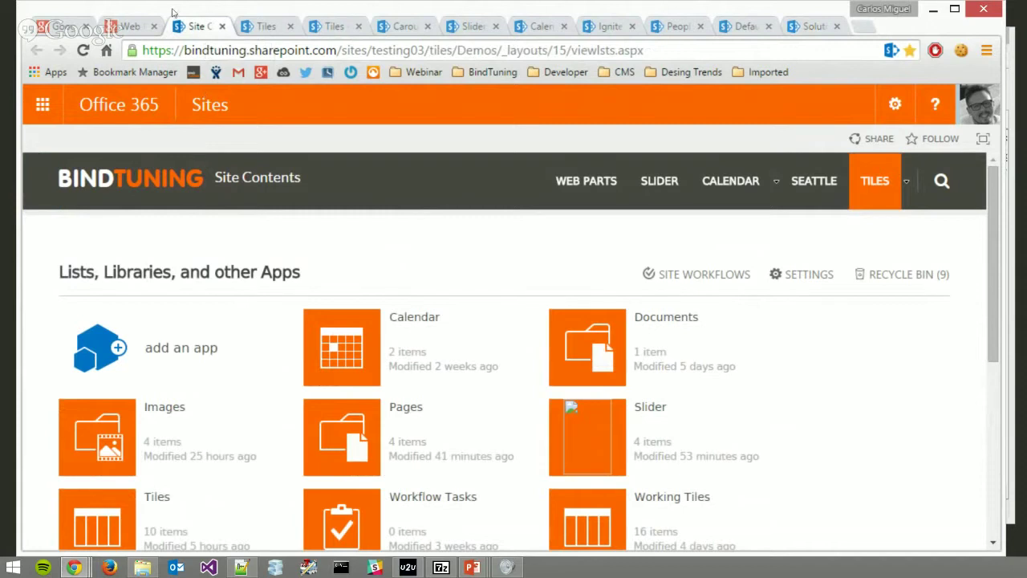
pyautogui.click(265, 26)
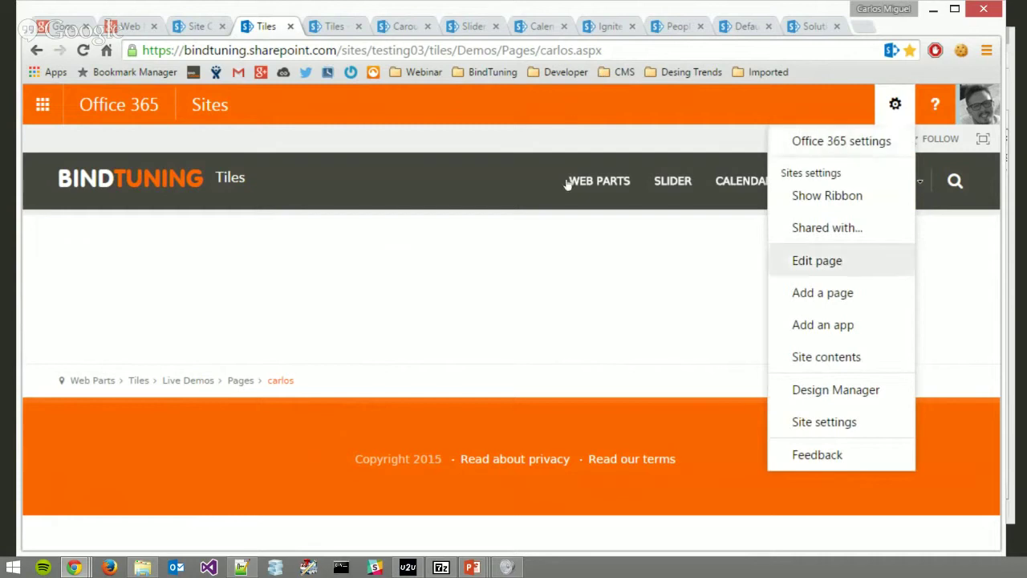
pyautogui.press('Return')
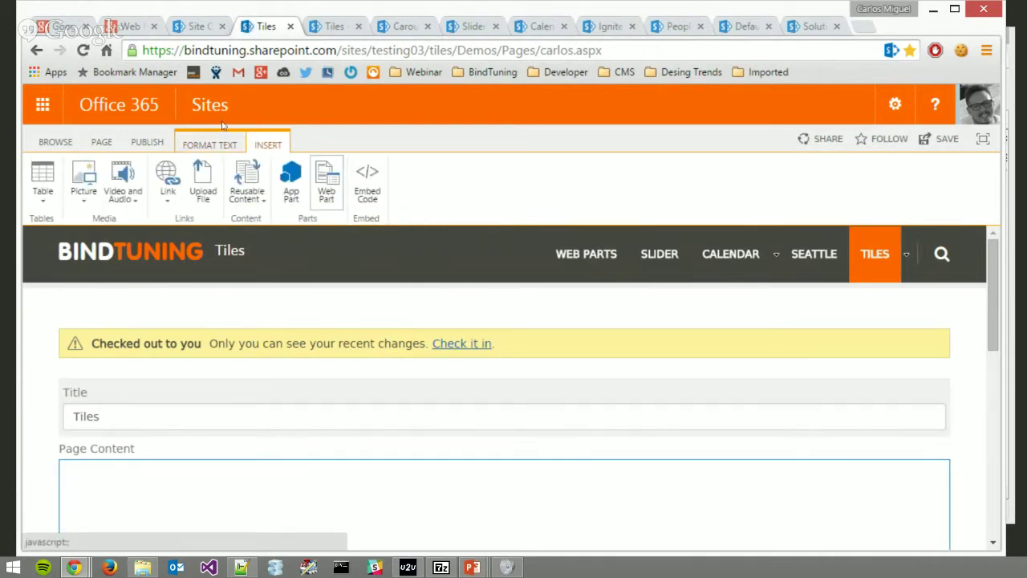
# Insert the BindTuning Tiles web part from the BindTuning category into the page content.
pyautogui.click(326, 181)
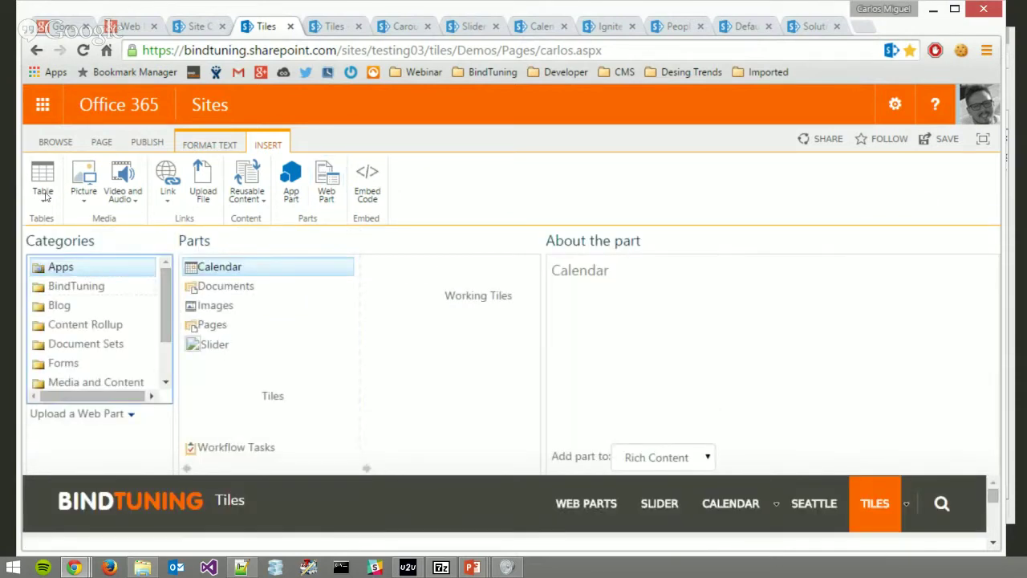
pyautogui.press('Down')
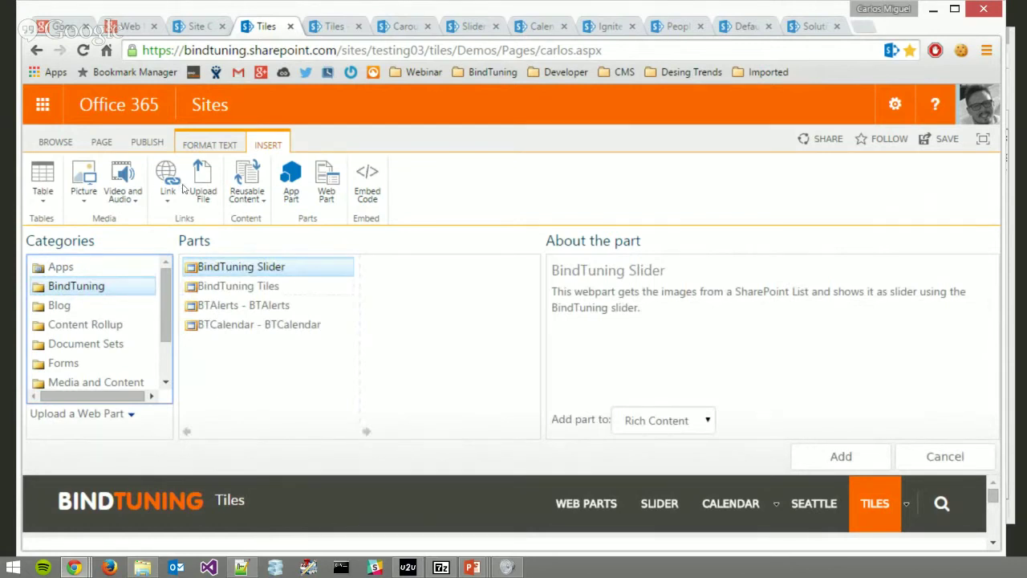
pyautogui.press('Tab')
pyautogui.press('Down')
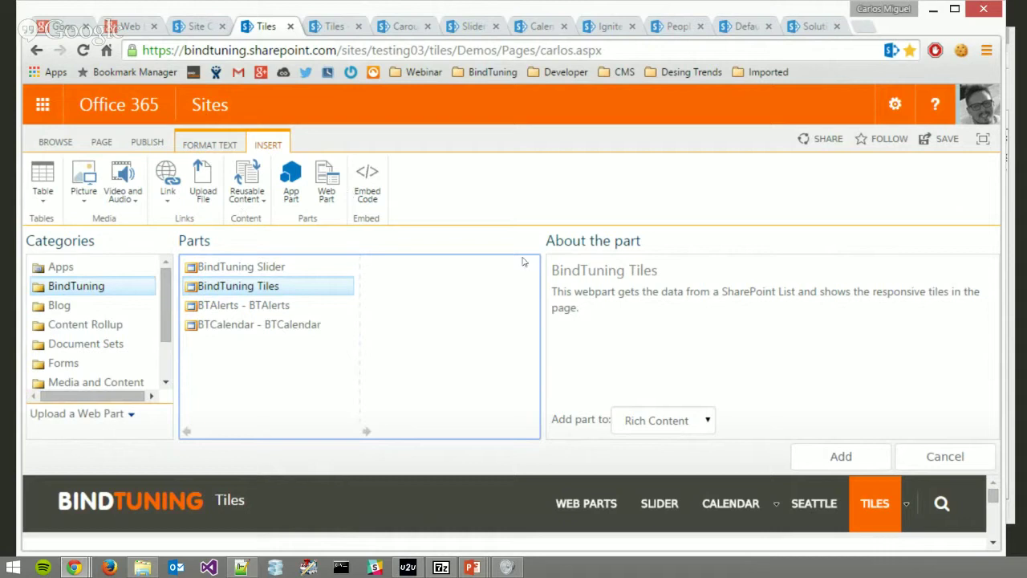
pyautogui.press('Tab')
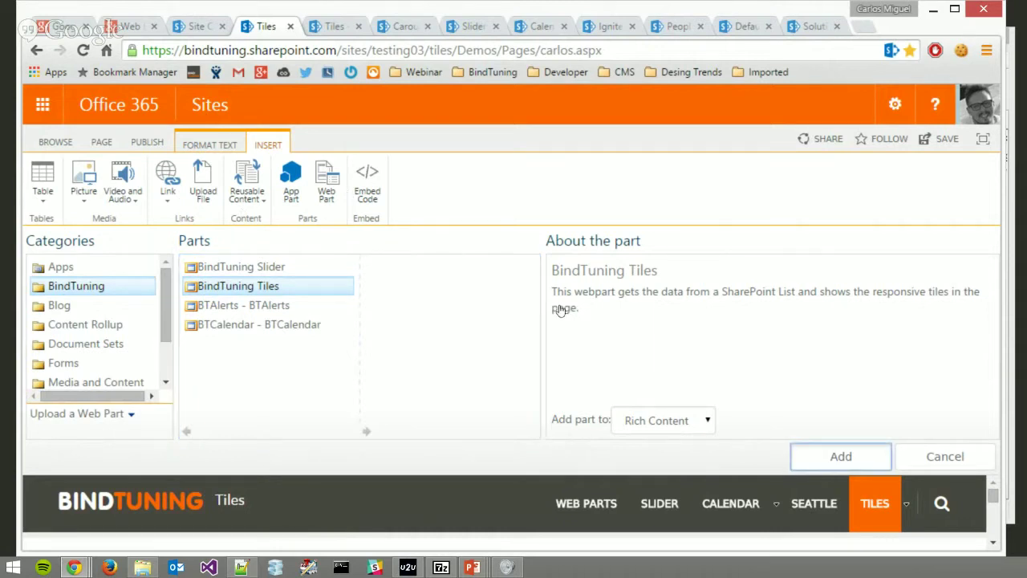
pyautogui.press('Return')
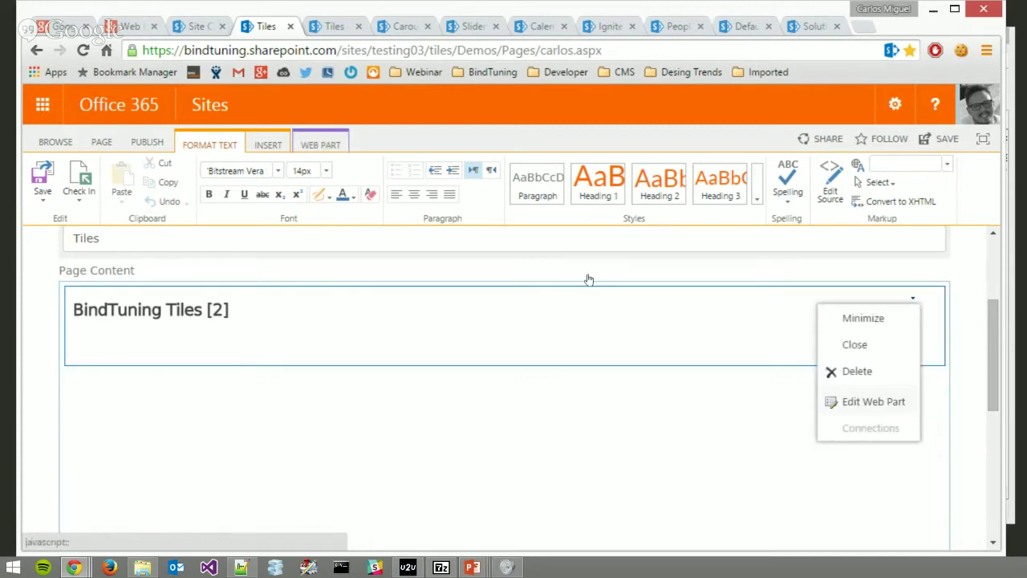
# Edit the inserted web part's properties, setting the title to My Tiles and expanding the Tiles Settings.
pyautogui.click(585, 274)
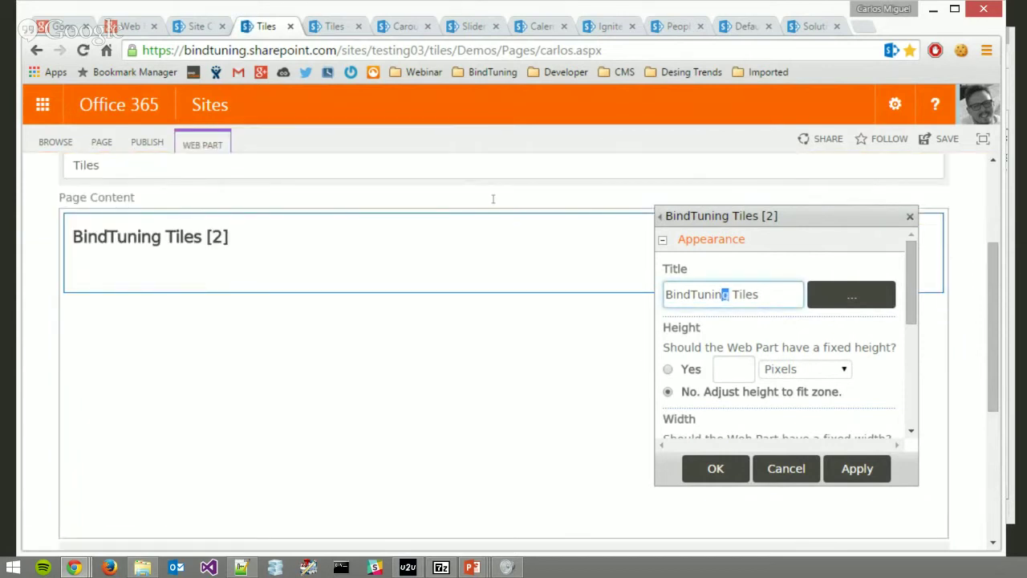
pyautogui.press('BackSpace')
pyautogui.press('BackSpace')
pyautogui.press('BackSpace')
pyautogui.press('BackSpace')
pyautogui.press('BackSpace')
pyautogui.press('BackSpace')
pyautogui.press('BackSpace')
pyautogui.press('BackSpace')
pyautogui.press('BackSpace')
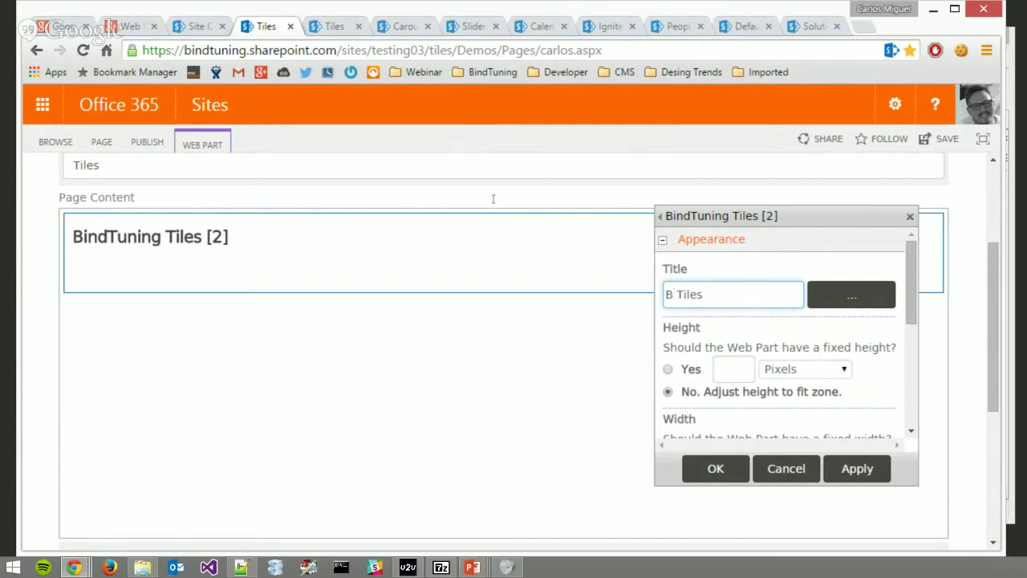
pyautogui.press('BackSpace')
pyautogui.write('My')
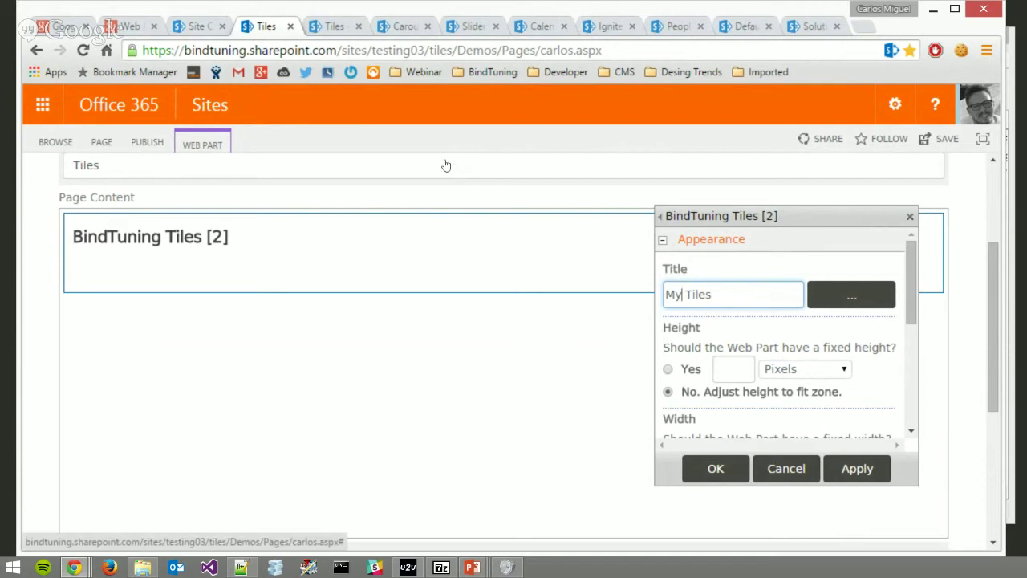
pyautogui.click(663, 239)
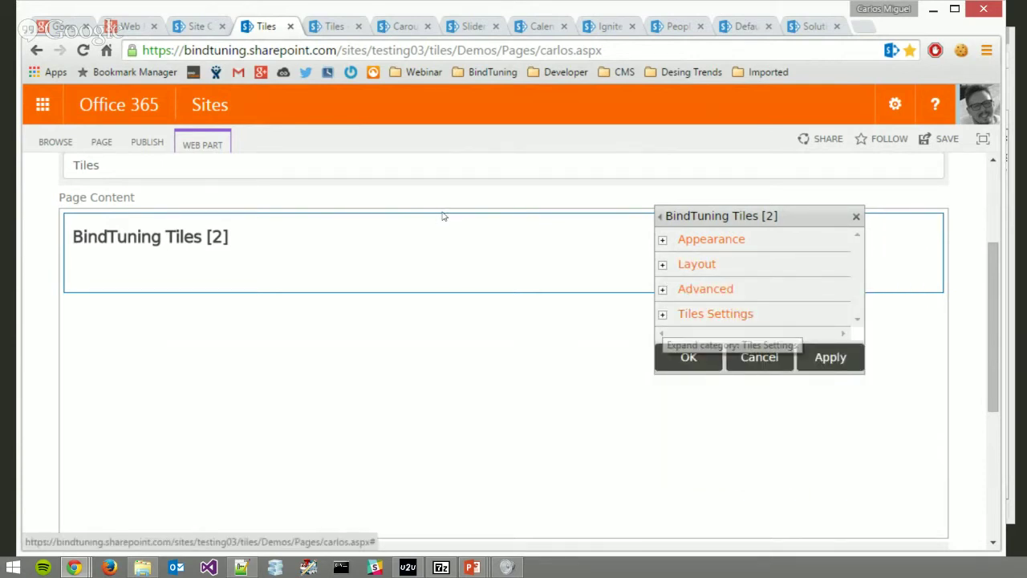
pyautogui.click(663, 314)
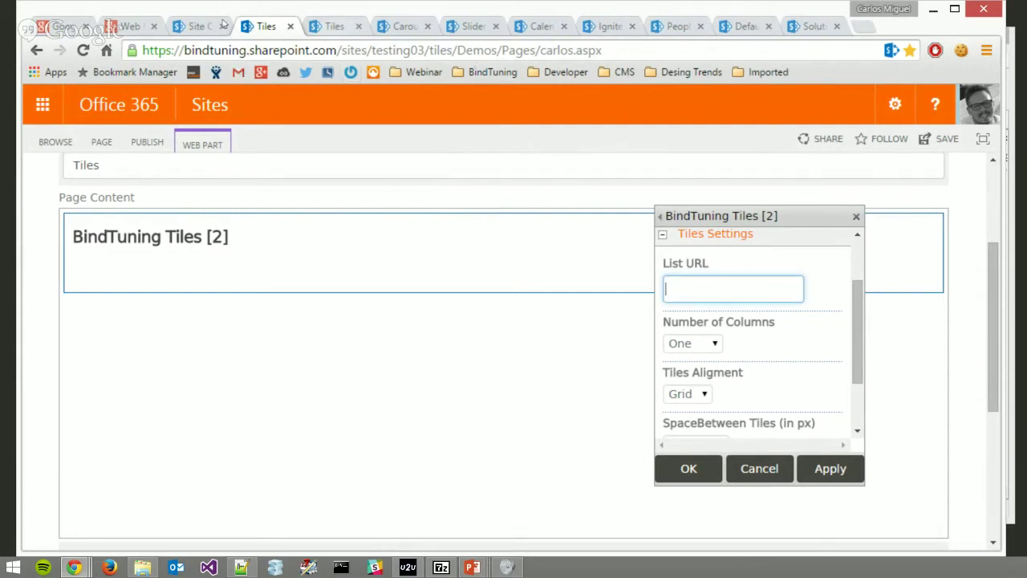
# From the existing Tiles list, start adding an app, search for "tiles" and choose the Tiles BT app.
pyautogui.click(333, 27)
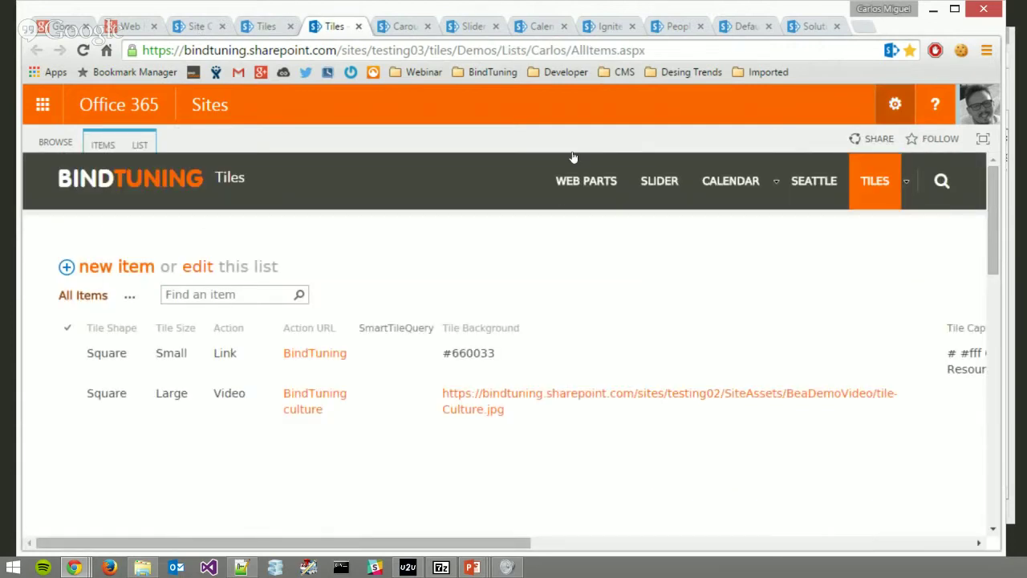
pyautogui.press('Return')
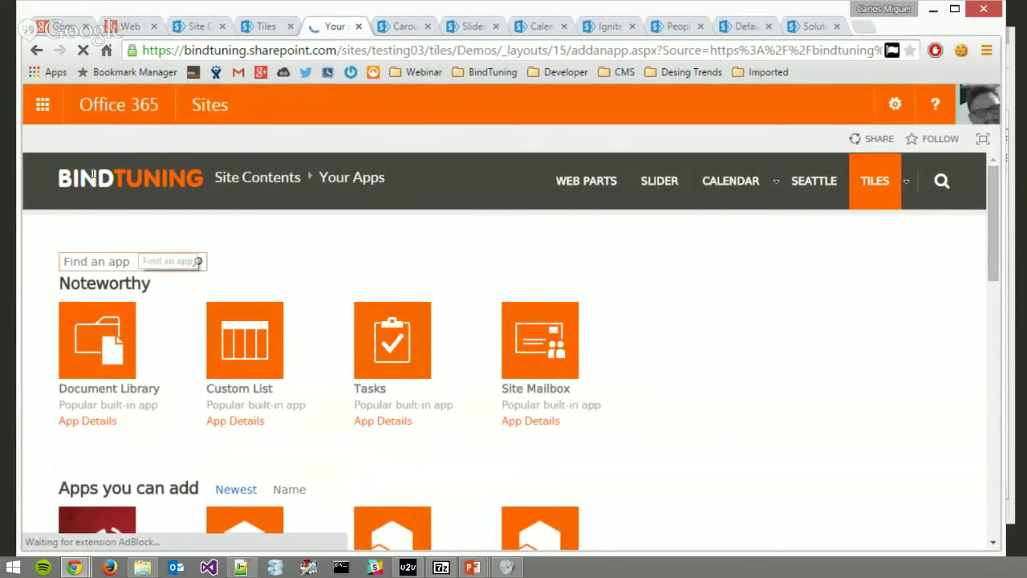
pyautogui.write('tiles')
pyautogui.press('Return')
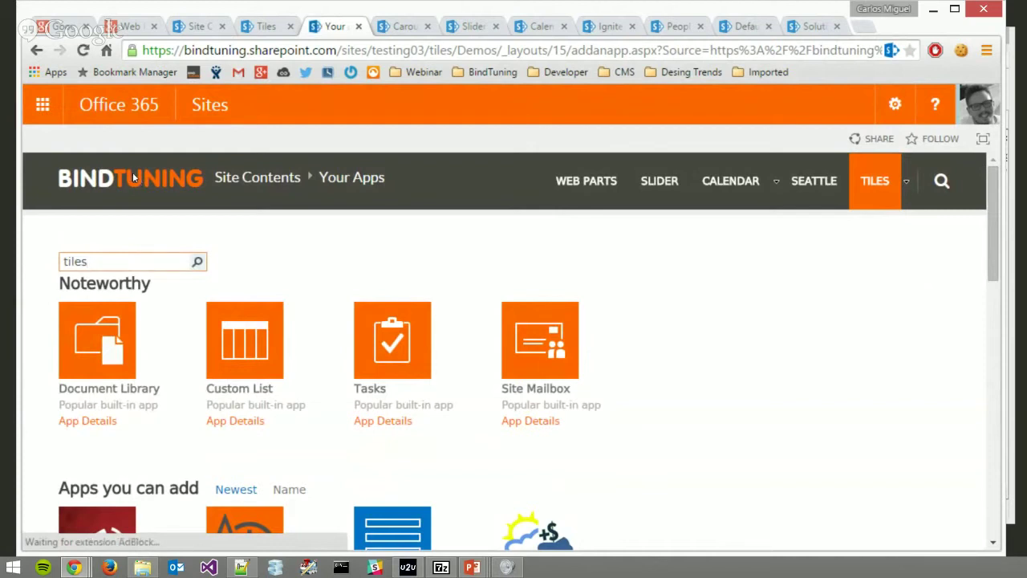
pyautogui.click(68, 235)
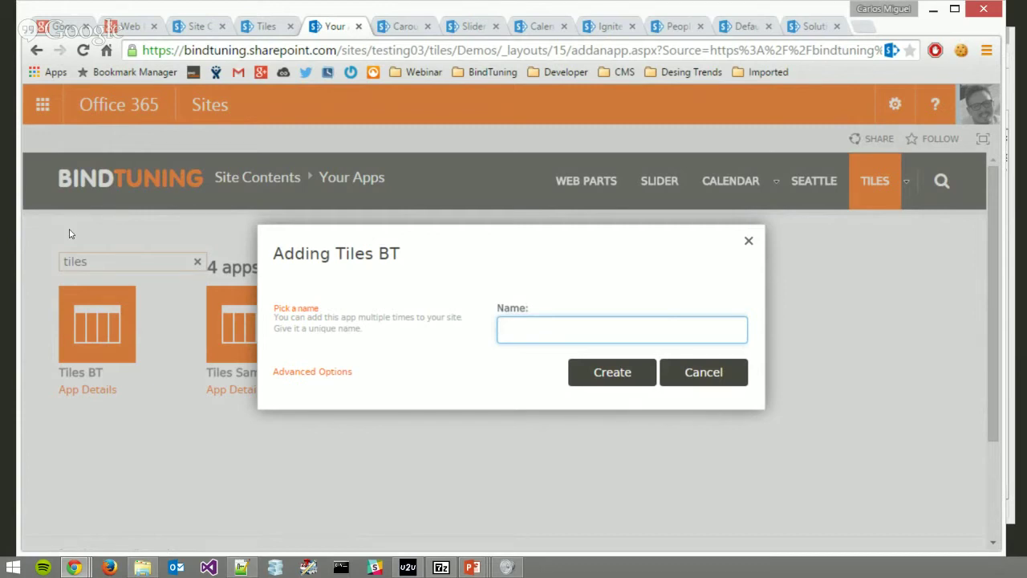
# Create the Tiles BT app with the name myTilesDemo and open the new list.
pyautogui.write('myT')
pyautogui.write('sDemo')
pyautogui.press('Tab')
pyautogui.press('Tab')
pyautogui.press('Tab')
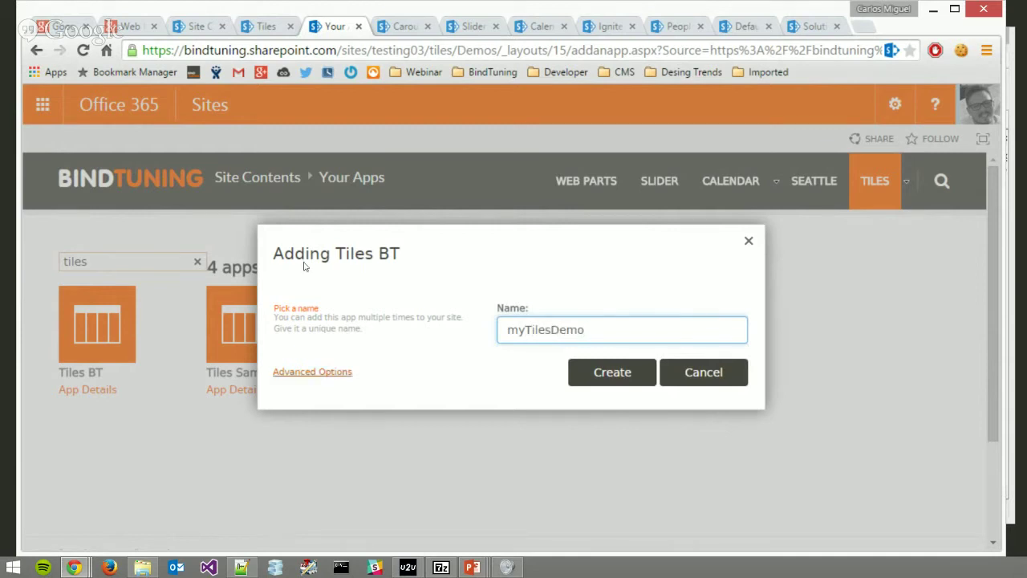
pyautogui.press('Return')
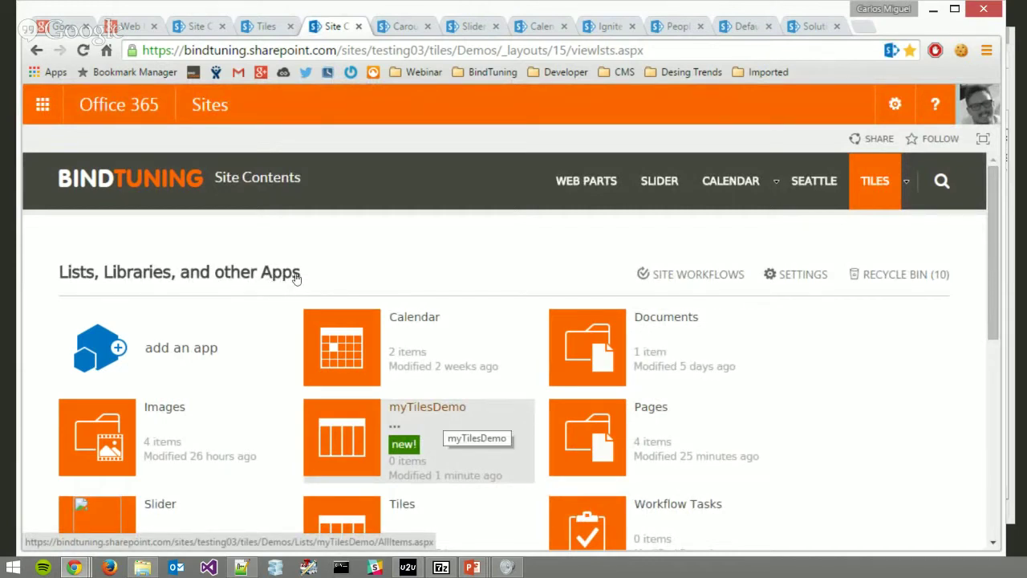
pyautogui.press('Return')
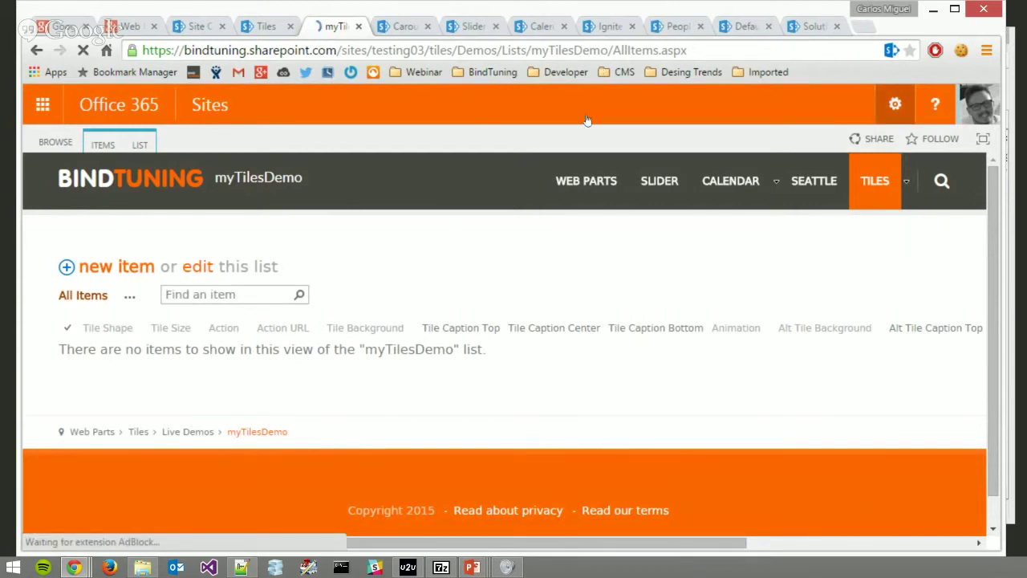
# Leave the empty myTilesDemo list and return to the Site Contents page.
pyautogui.press('Down')
pyautogui.press('Down')
pyautogui.press('Down')
pyautogui.press('Down')
pyautogui.press('Down')
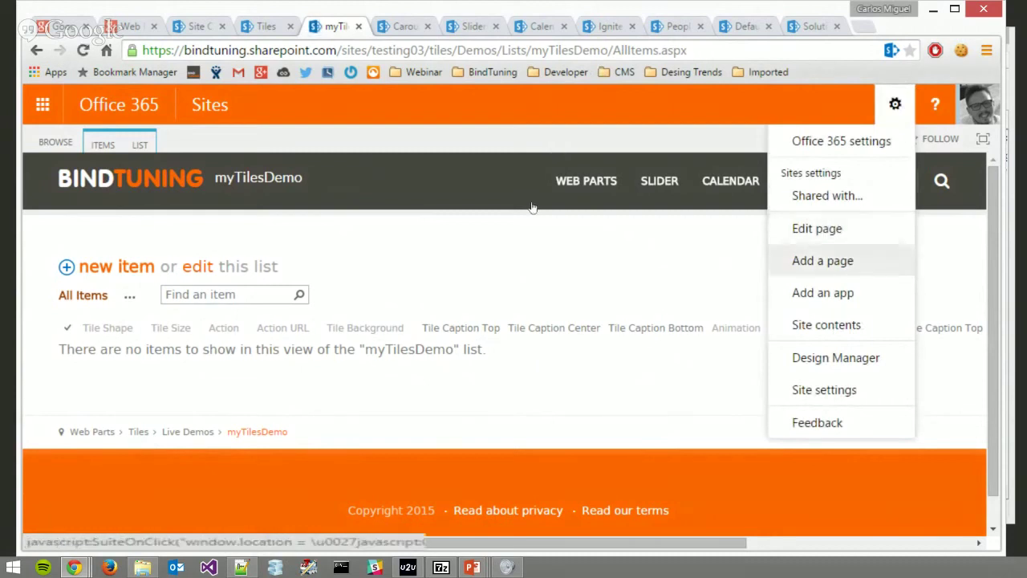
pyautogui.press('Up')
pyautogui.press('Up')
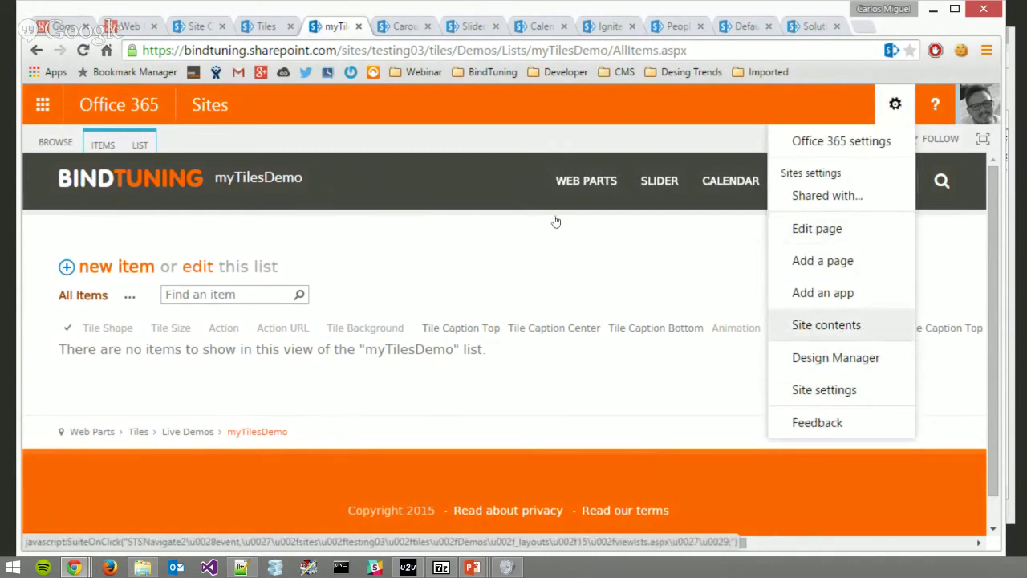
pyautogui.press('Return')
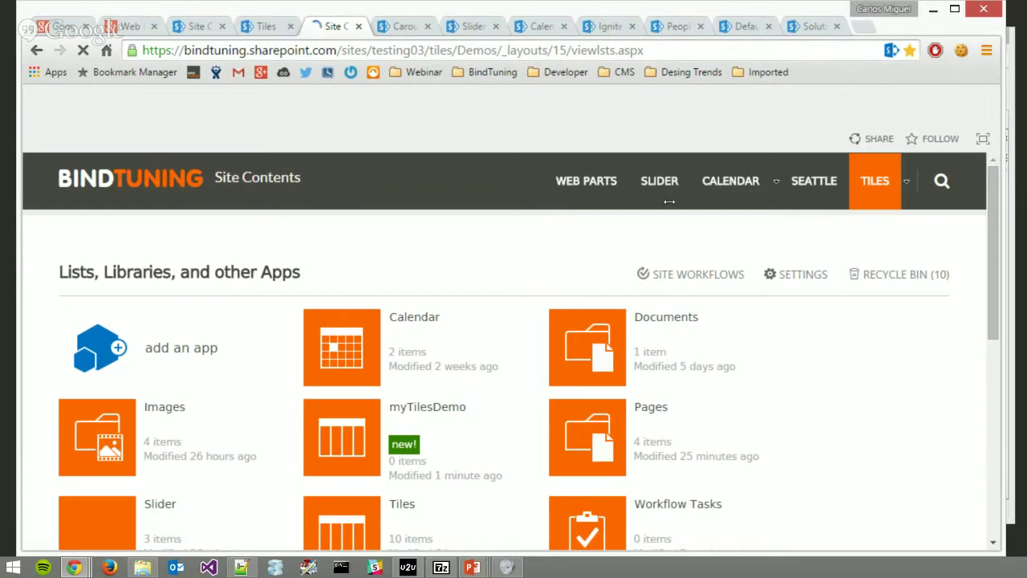
# Open the existing Tiles list and examine its items' shapes, sizes, actions and backgrounds.
pyautogui.scroll(-1, 663, 229)
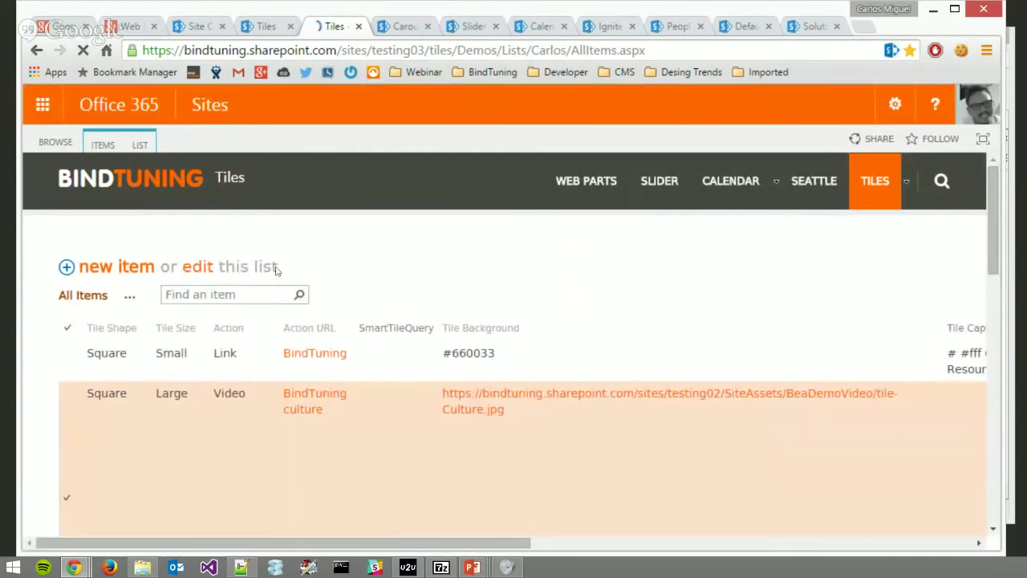
pyautogui.scroll(-2, 540, 197)
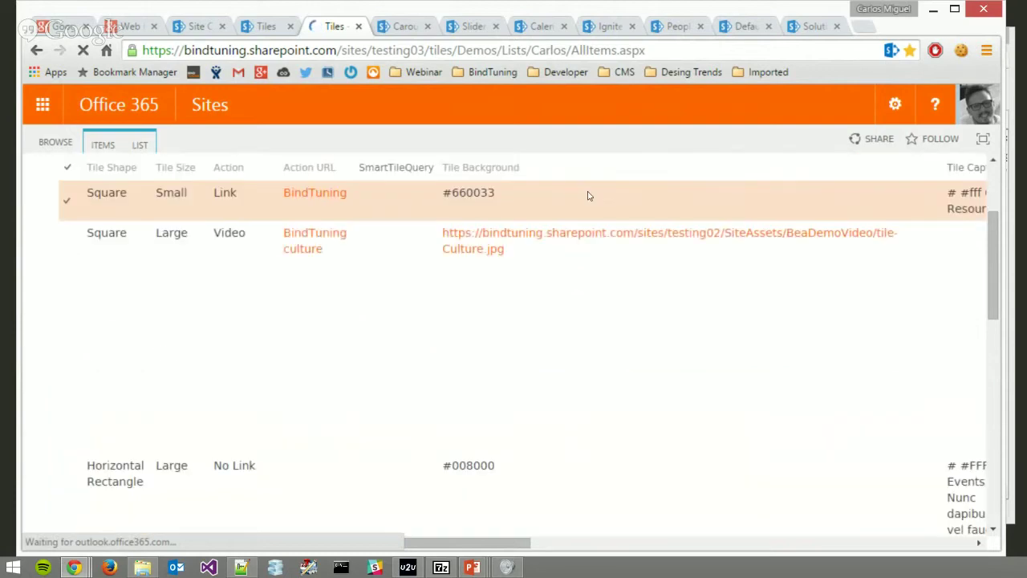
pyautogui.scroll(-1, 663, 184)
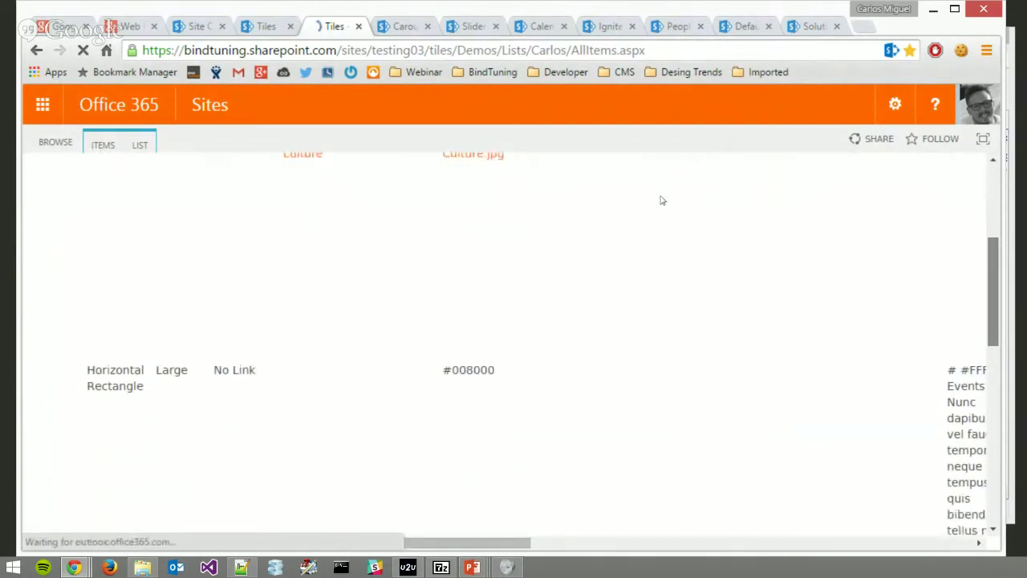
# Copy the web address of the existing Tiles list's item view after looking over its remaining items.
pyautogui.scroll(-5, 662, 200)
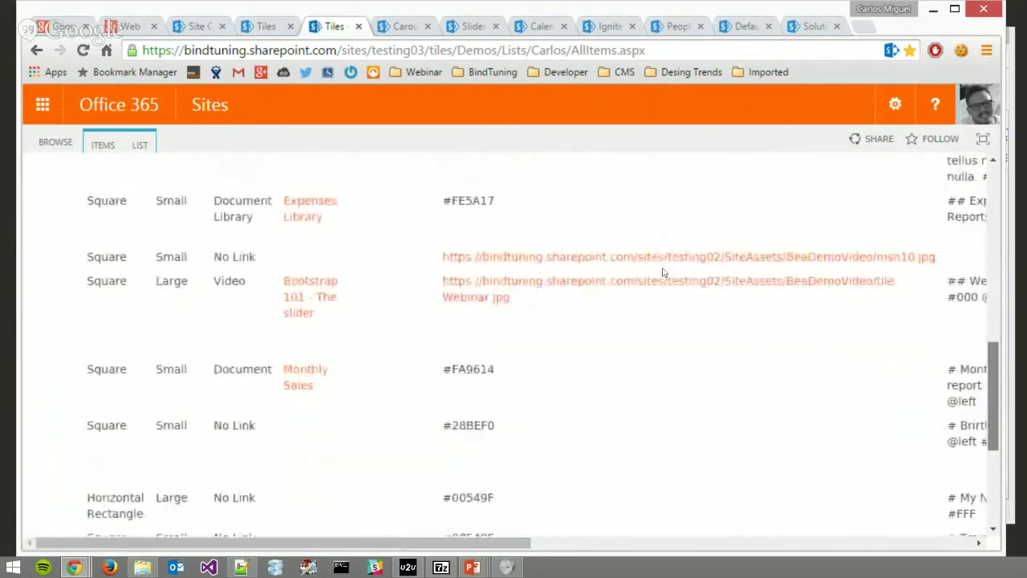
pyautogui.scroll(-2, 663, 273)
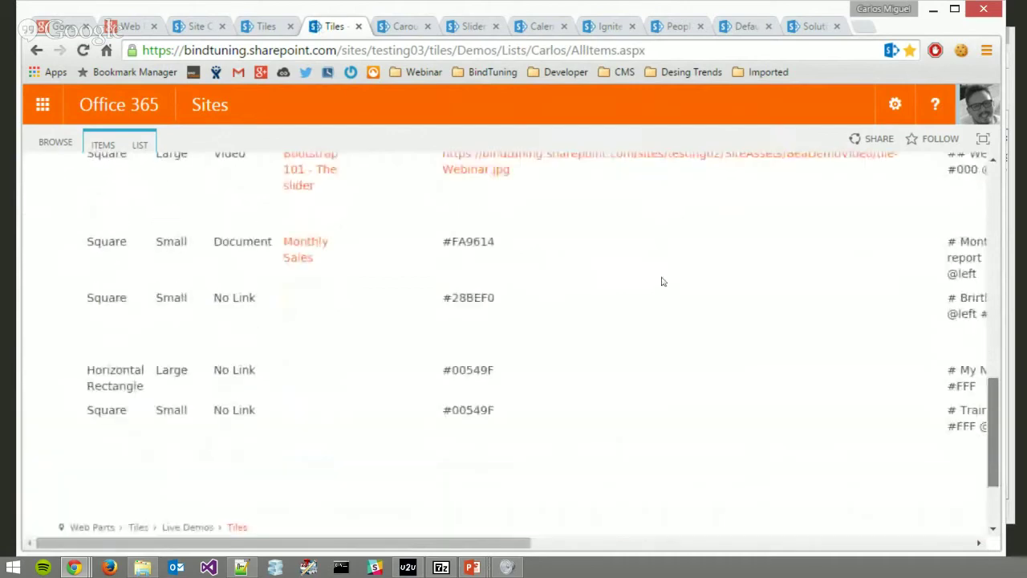
pyautogui.scroll(5, 663, 281)
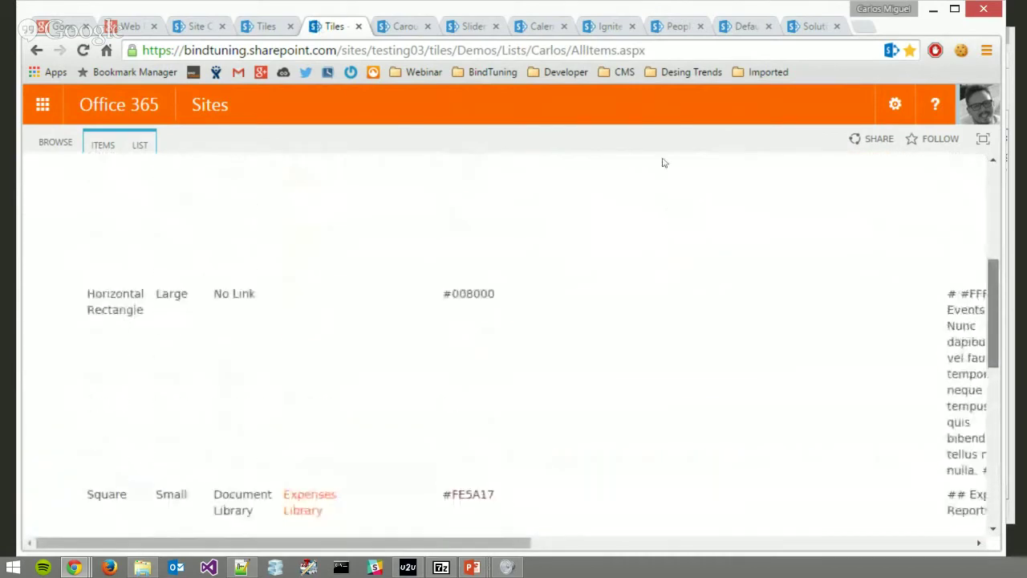
pyautogui.scroll(5, 663, 163)
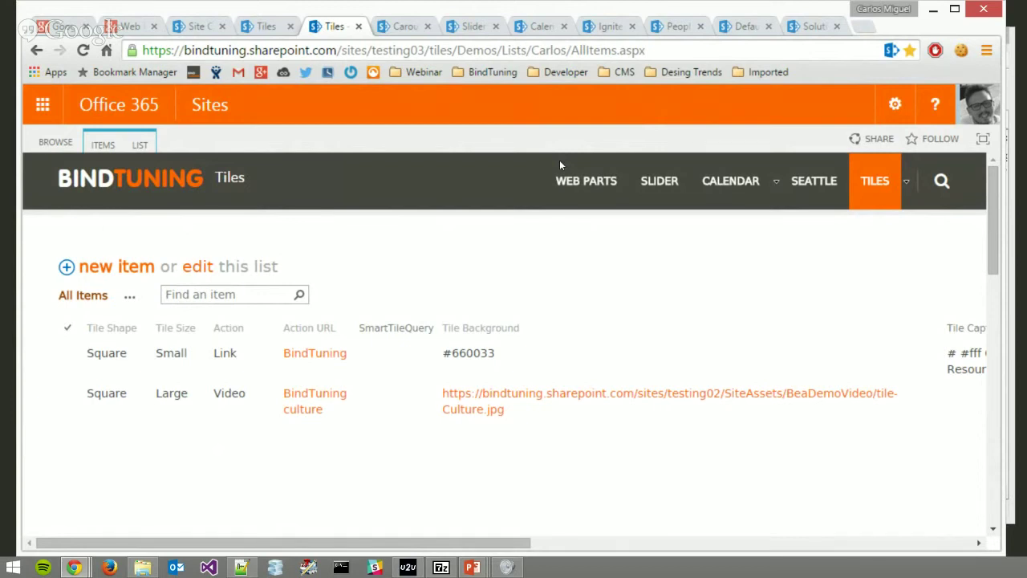
pyautogui.click(447, 47)
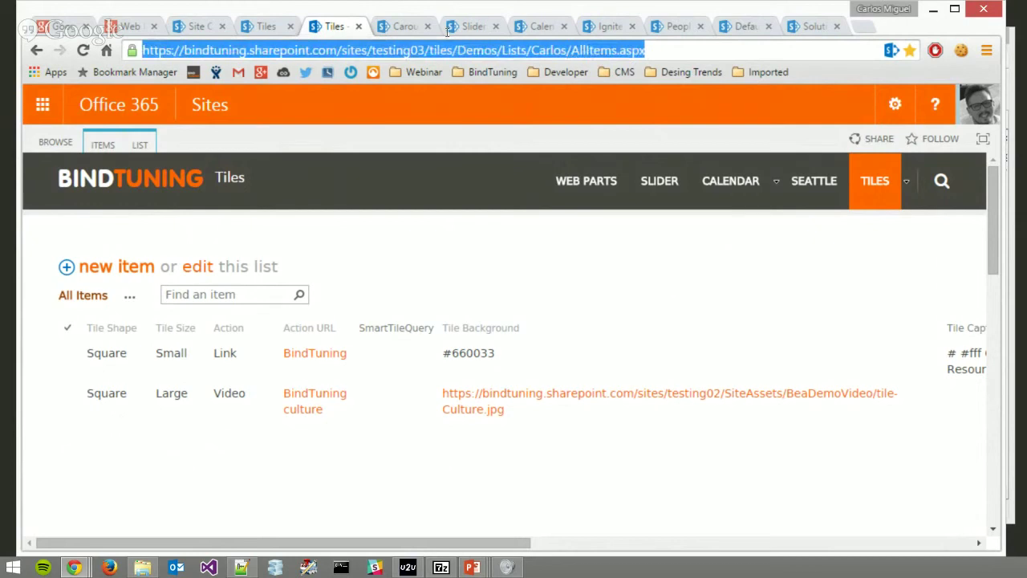
pyautogui.rightClick(380, 48)
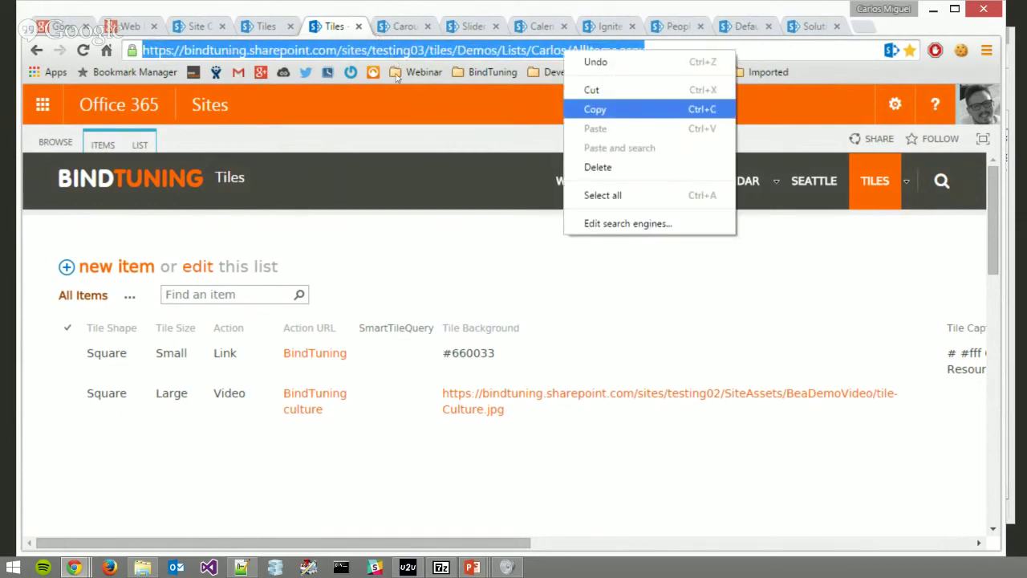
pyautogui.press('Return')
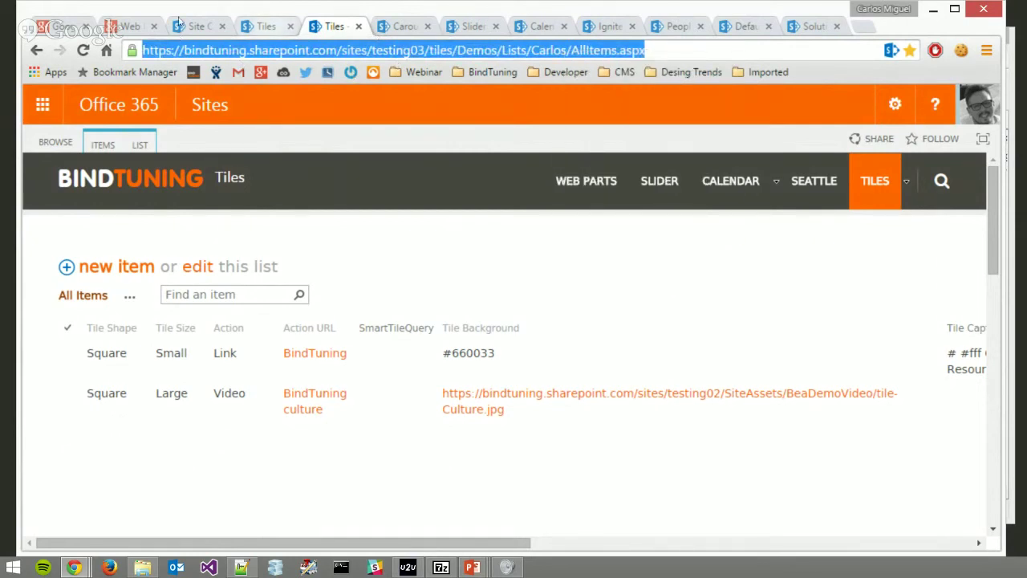
# Return to the Tiles page being edited and paste the copied list address as the BindTuning Tiles web part's List URL.
pyautogui.click(265, 25)
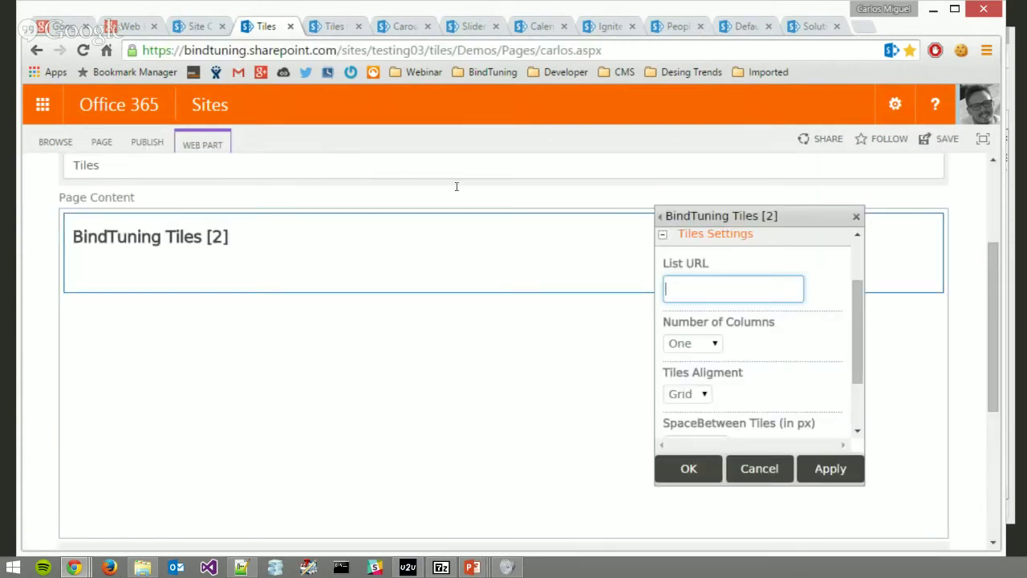
pyautogui.hotkey('shift', 'F10')
pyautogui.press('Down')
pyautogui.press('Return')
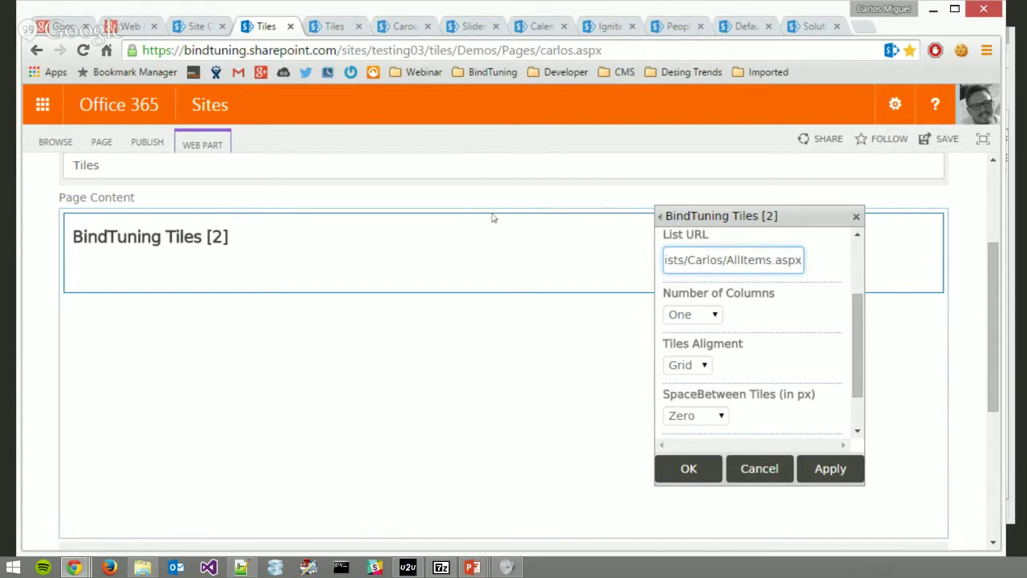
# Set the Tiles web part's number of columns to Six after going through the available column counts.
pyautogui.press('Tab')
pyautogui.hotkey('alt', 'Down')
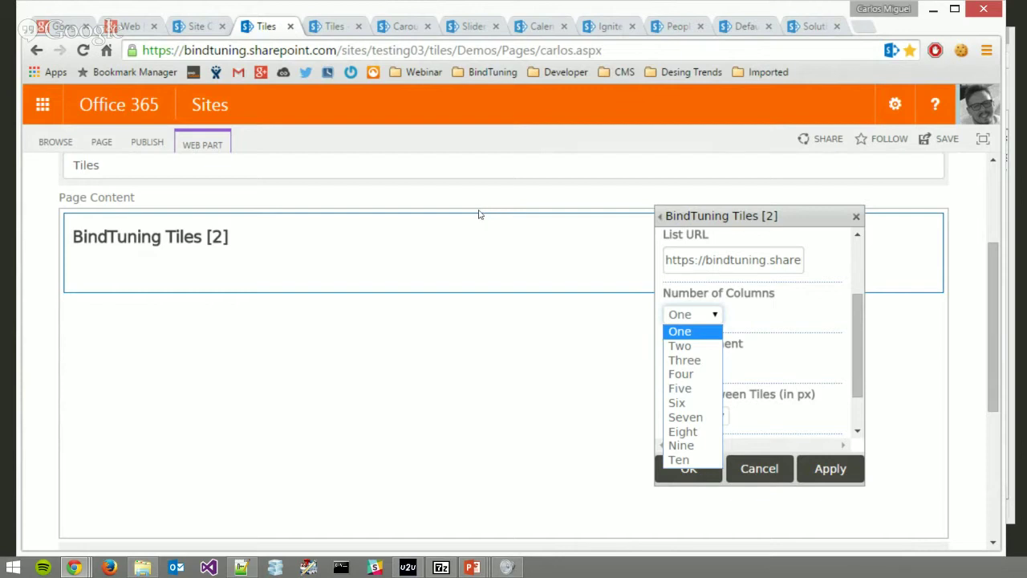
pyautogui.press('Escape')
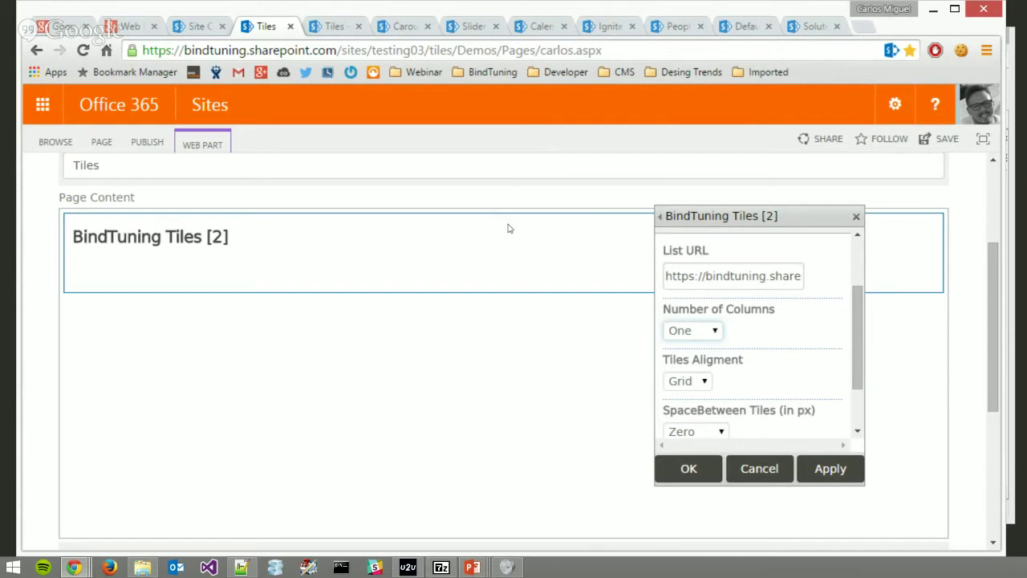
pyautogui.hotkey('alt', 'Down')
pyautogui.press('Down')
pyautogui.press('Down')
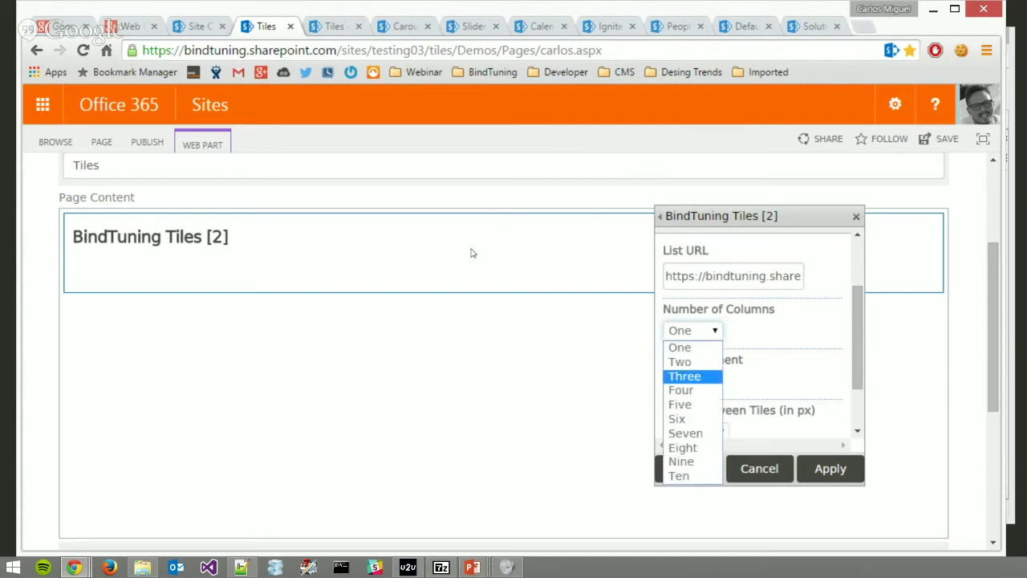
pyautogui.press('Down')
pyautogui.press('Down')
pyautogui.press('Down')
pyautogui.press('Down')
pyautogui.press('Up')
pyautogui.press('Up')
pyautogui.press('Down')
pyautogui.press('Down')
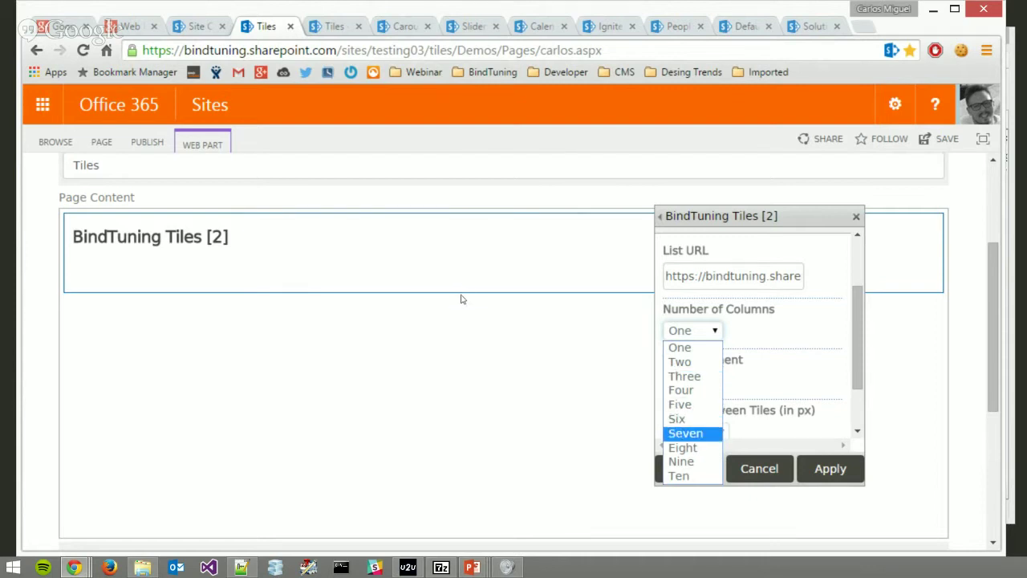
pyautogui.press('Down')
pyautogui.press('Down')
pyautogui.press('Down')
pyautogui.press('Up')
pyautogui.press('Up')
pyautogui.press('Up')
pyautogui.press('Up')
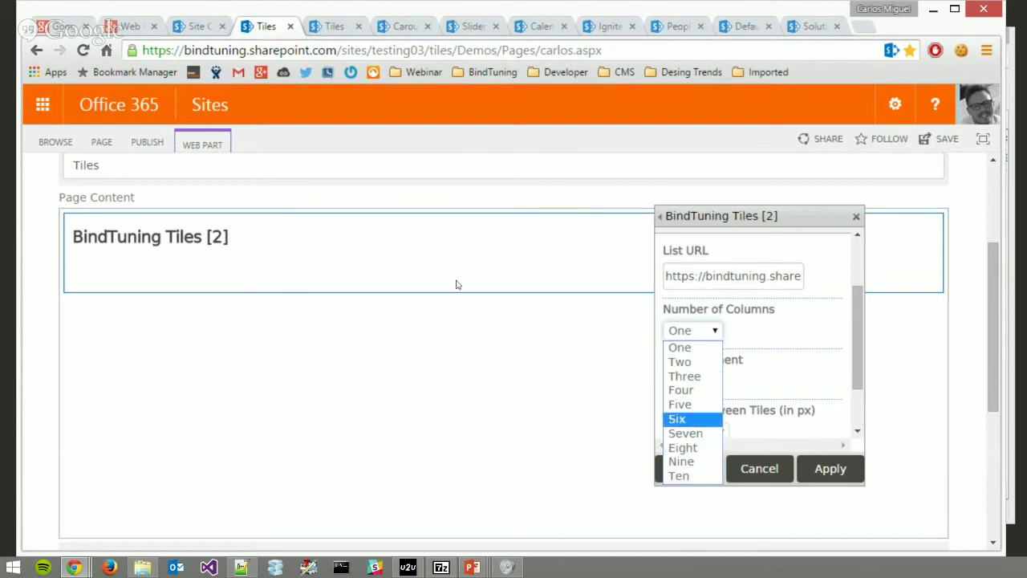
pyautogui.press('Up')
pyautogui.press('Up')
pyautogui.press('Up')
pyautogui.press('Down')
pyautogui.press('Down')
pyautogui.press('Down')
pyautogui.press('Down')
pyautogui.press('Down')
pyautogui.press('Down')
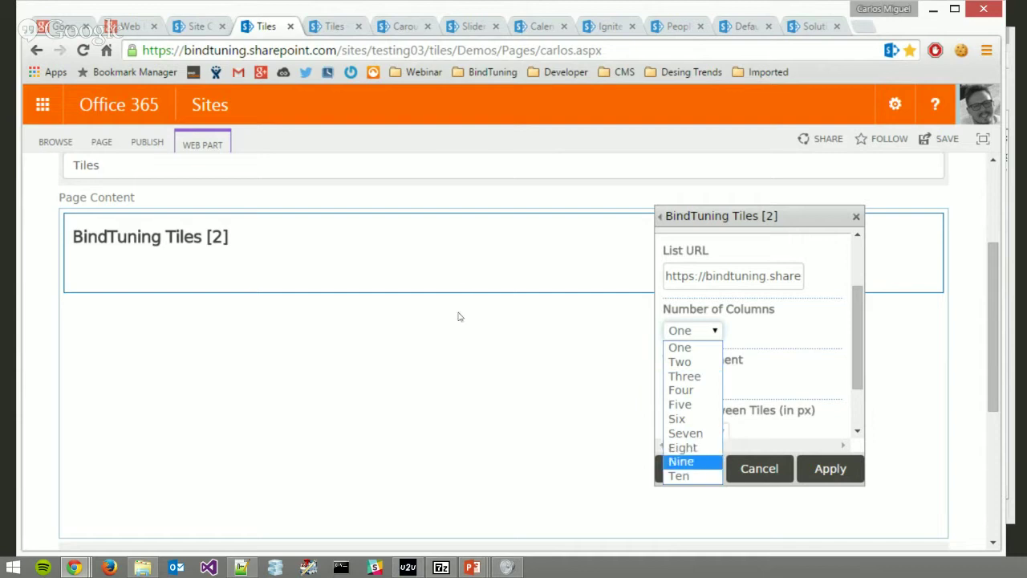
pyautogui.press('Up')
pyautogui.press('Up')
pyautogui.press('Up')
pyautogui.press('Up')
pyautogui.press('Down')
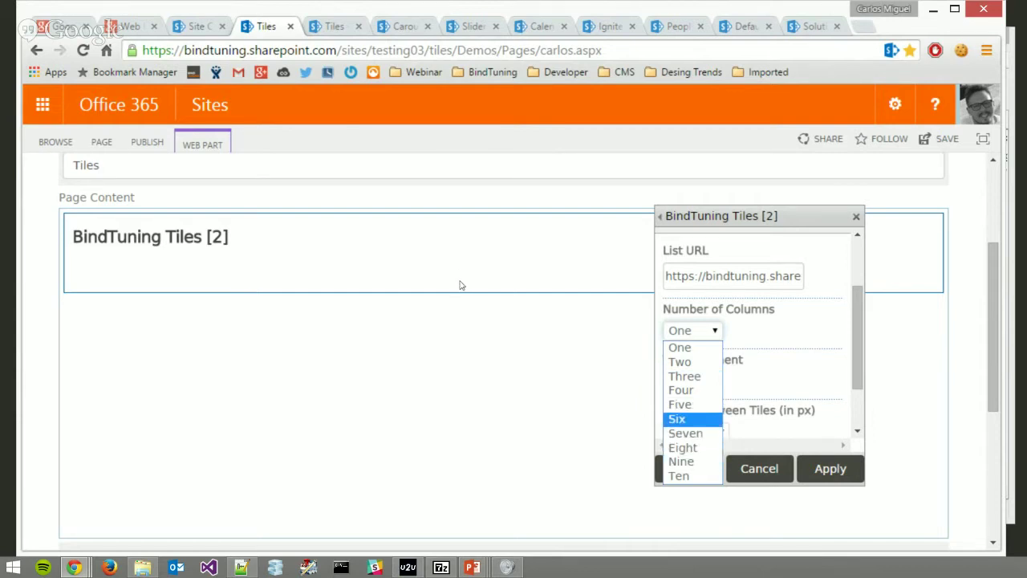
pyautogui.press('Return')
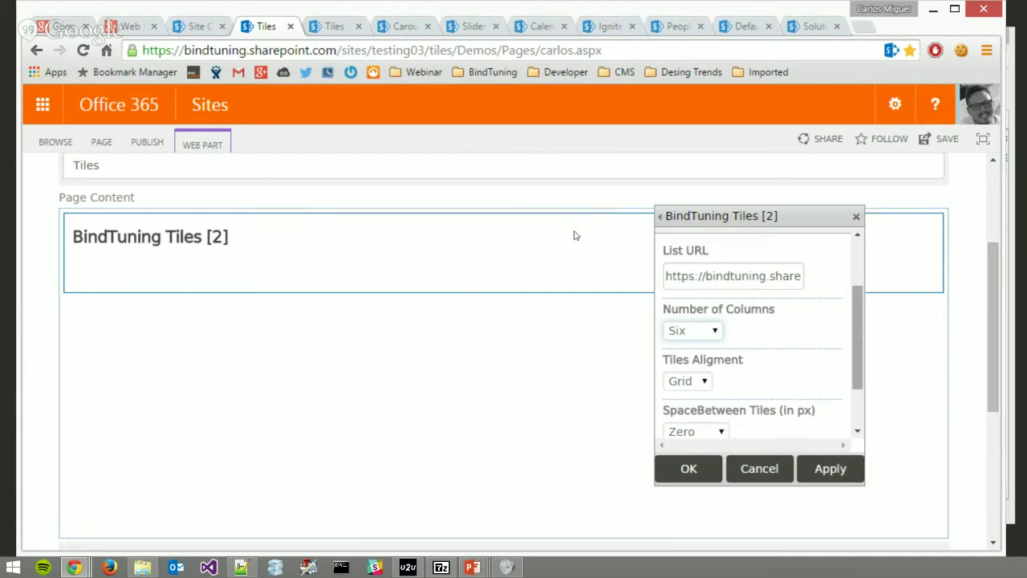
# Examine the alignment options available for the tiles.
pyautogui.press('Tab')
pyautogui.press('Tab')
pyautogui.press('Tab')
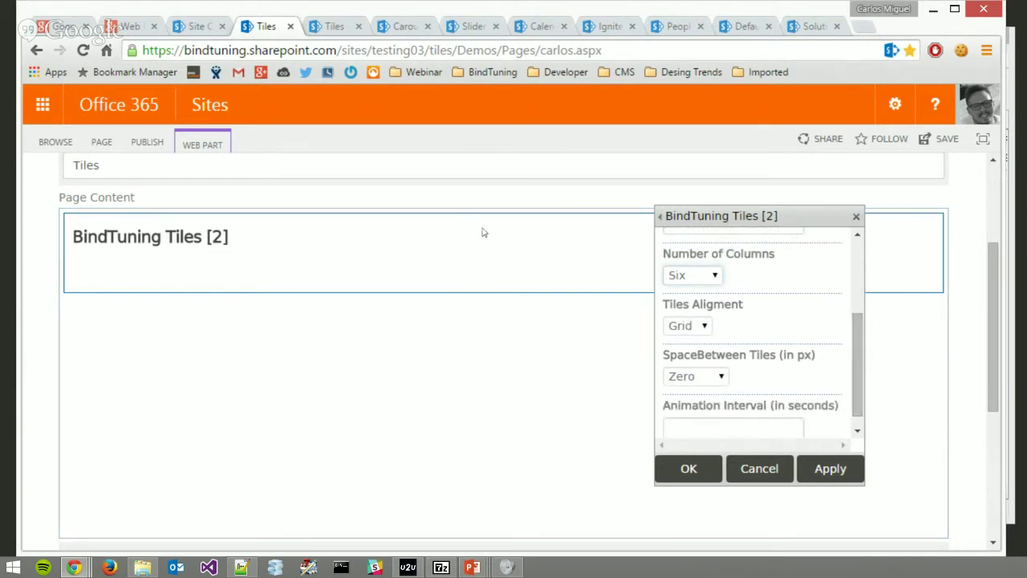
pyautogui.press('Tab')
pyautogui.hotkey('alt', 'Down')
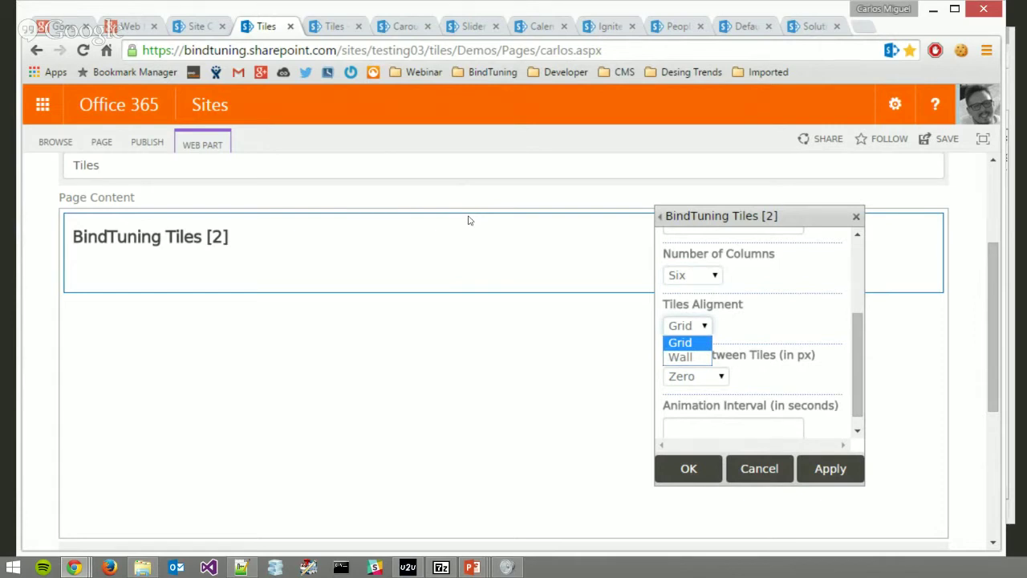
pyautogui.press('Escape')
pyautogui.hotkey('alt', 'Down')
pyautogui.press('Escape')
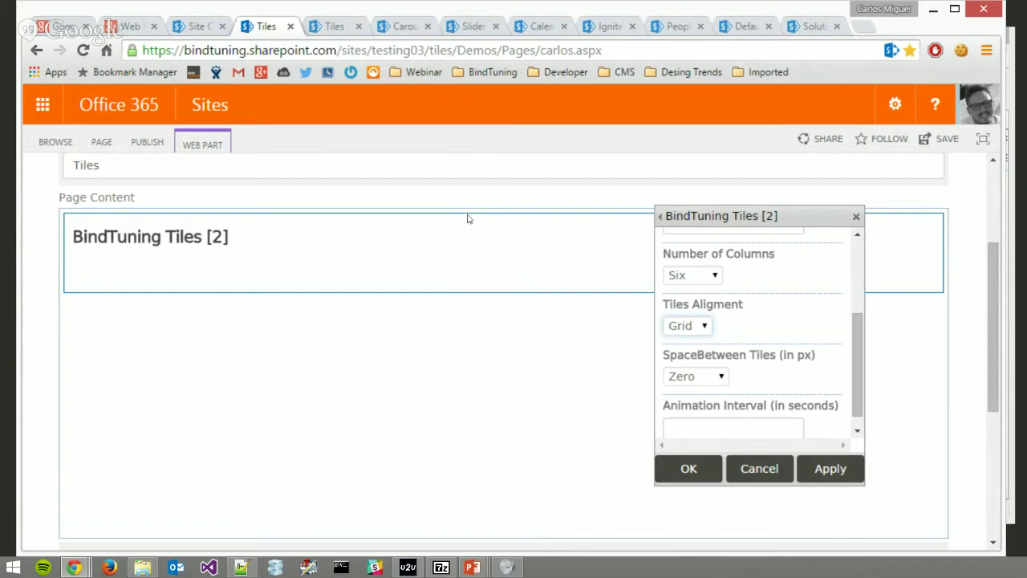
# Switch the tiles' alignment to Wall and set it back to Grid.
pyautogui.hotkey('alt', 'Down')
pyautogui.press('Down')
pyautogui.press('Return')
pyautogui.hotkey('alt', 'Down')
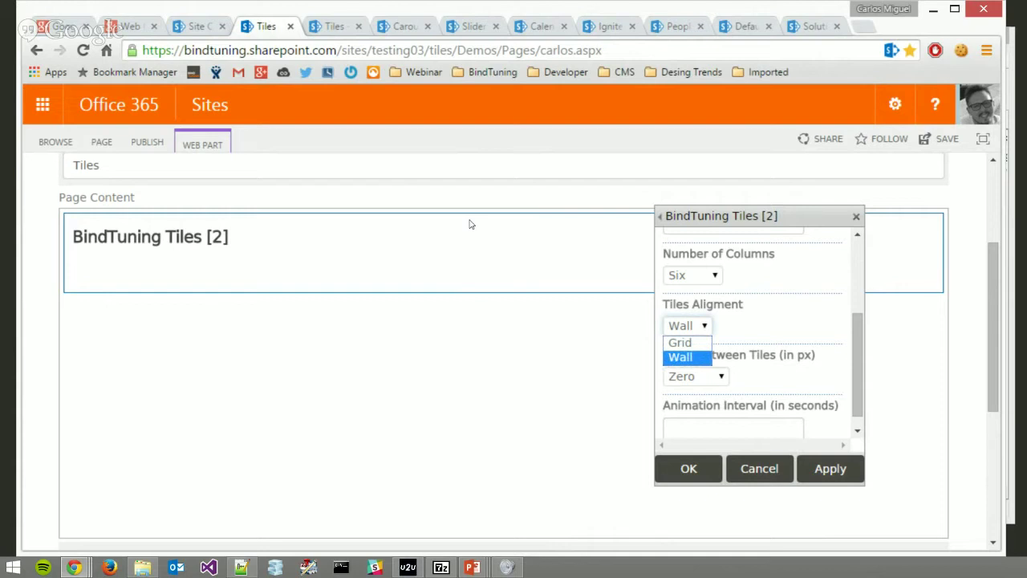
pyautogui.press('Up')
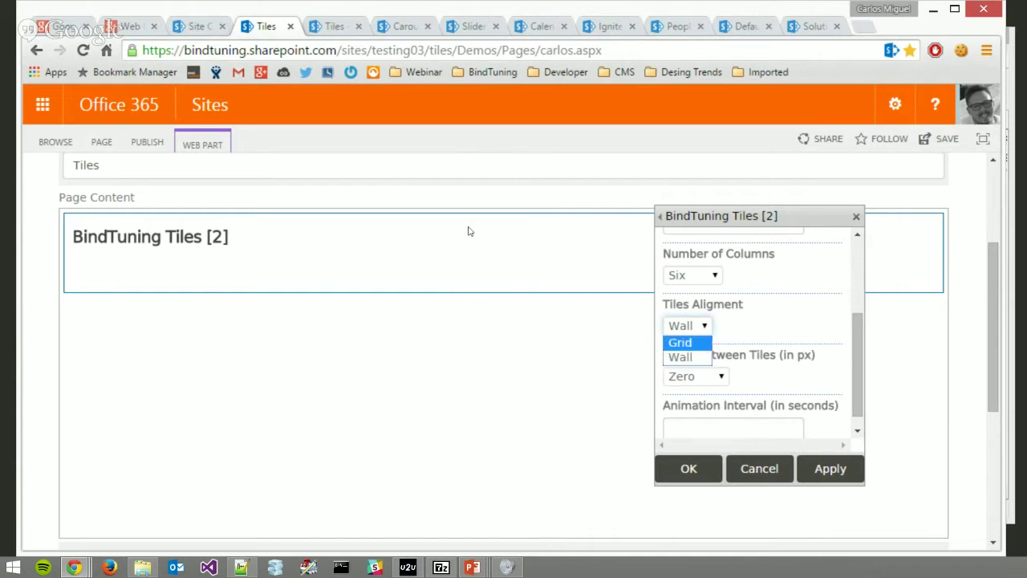
pyautogui.press('Return')
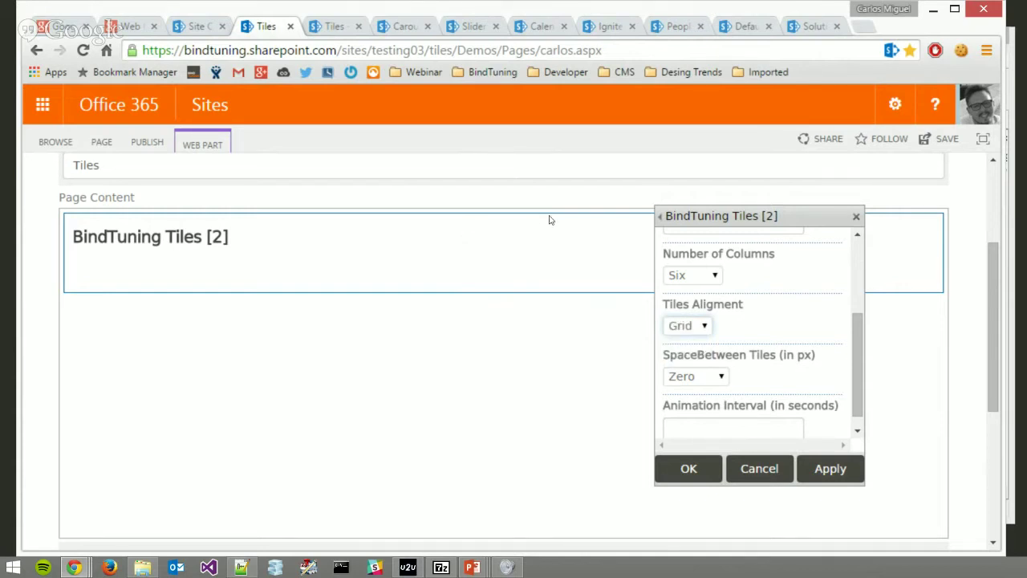
# Go through the options for space between tiles and keep the spacing at Zero.
pyautogui.press('Tab')
pyautogui.press('Tab')
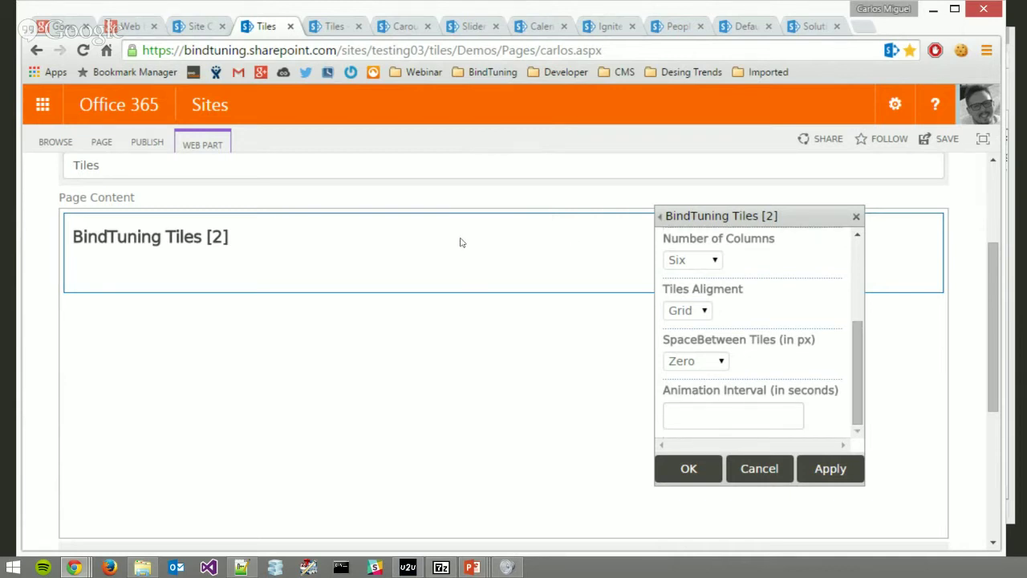
pyautogui.hotkey('alt', 'Down')
pyautogui.press('Down')
pyautogui.press('Down')
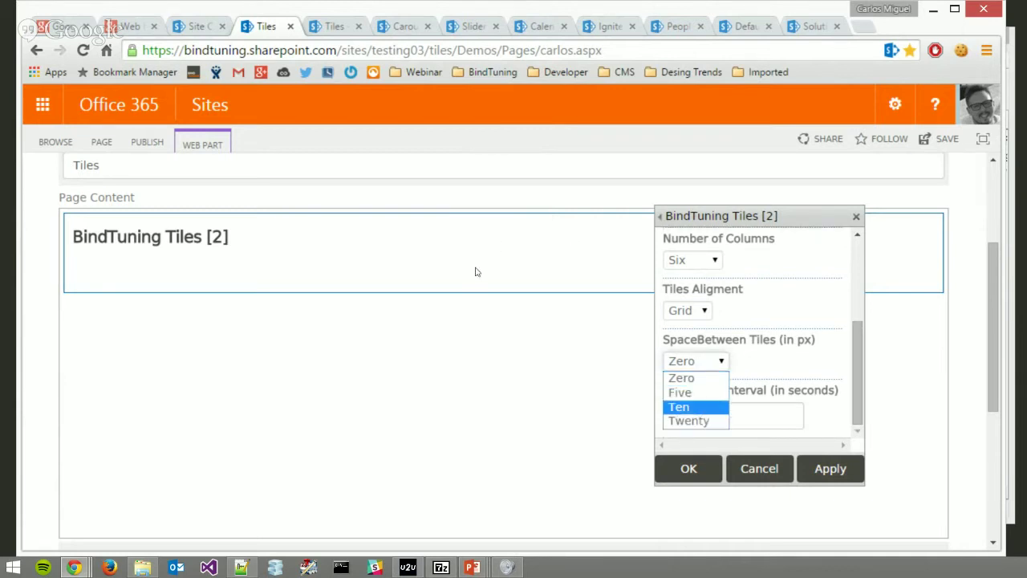
pyautogui.press('Down')
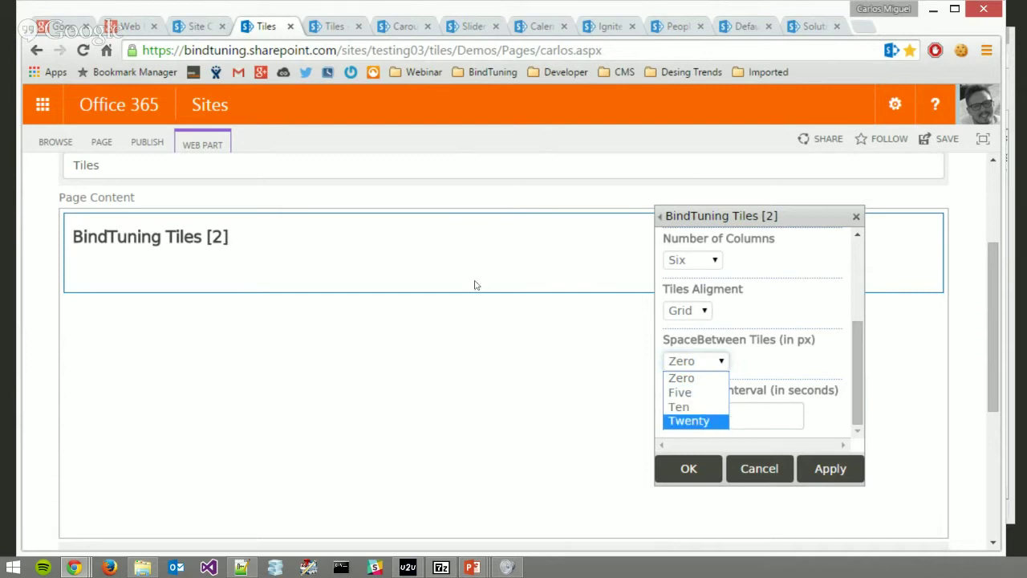
pyautogui.press('Up')
pyautogui.press('Up')
pyautogui.press('Up')
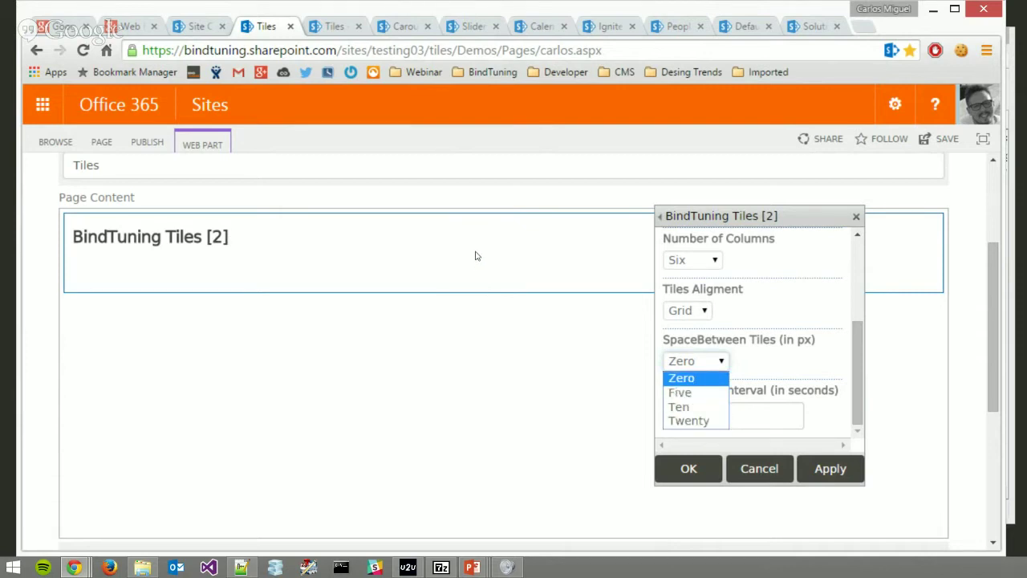
pyautogui.press('Return')
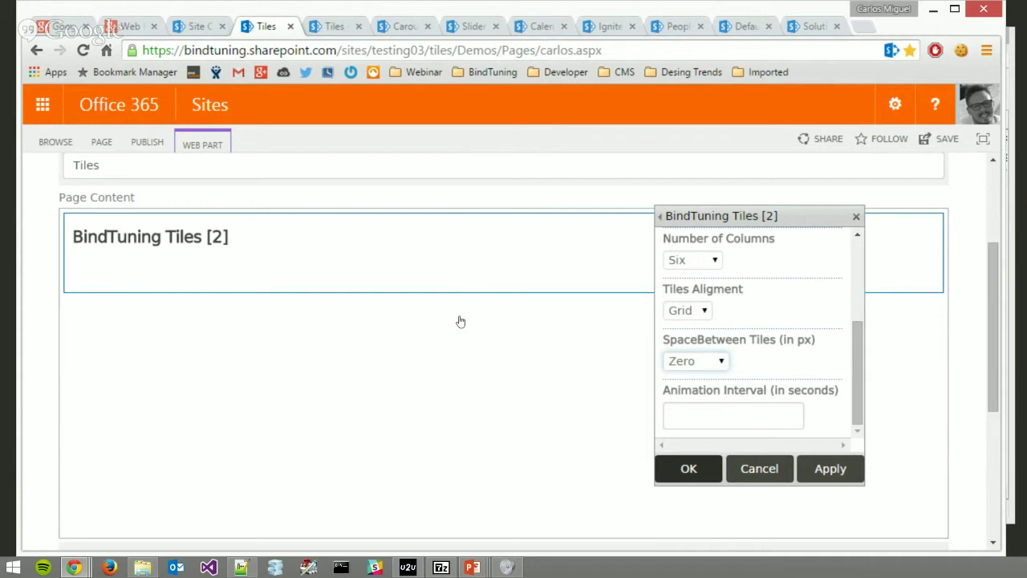
# Confirm the Tiles web part settings and save the page.
pyautogui.press('Return')
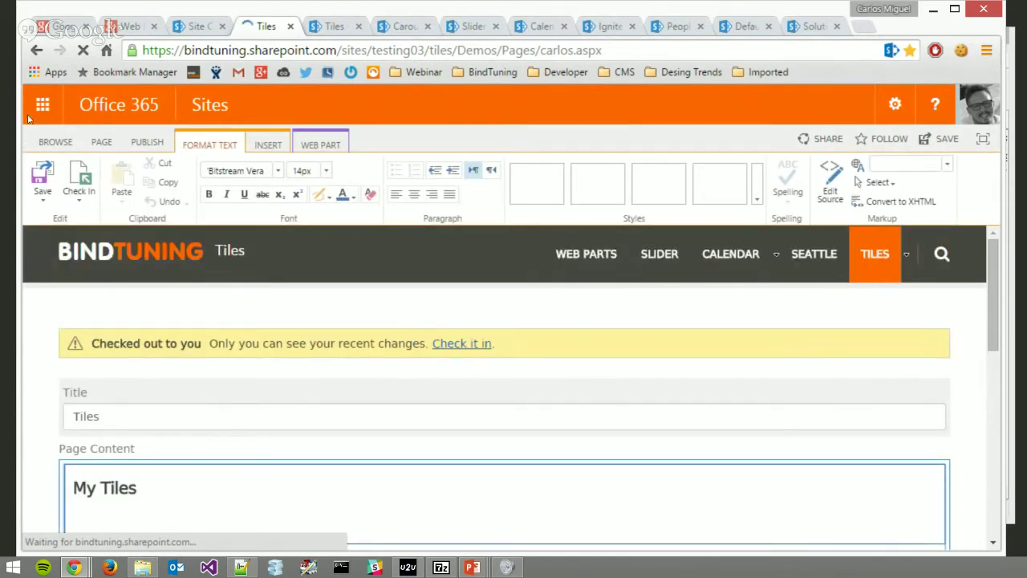
pyautogui.hotkey('ctrl', 's')
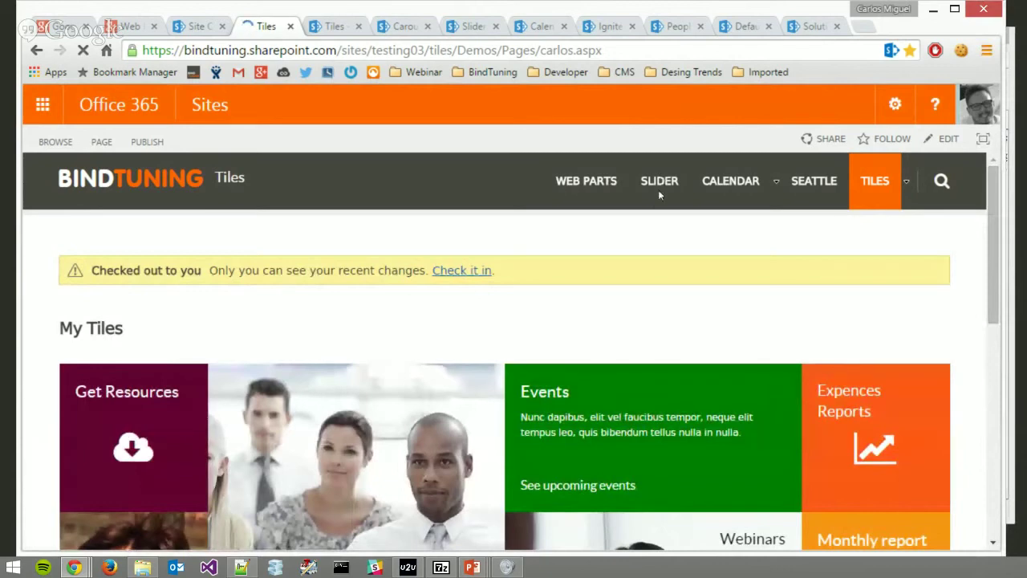
# Look over the rendered tiles, open the Get Resources link in a new tab and open the Company Culture tile's video.
pyautogui.scroll(-1, 662, 197)
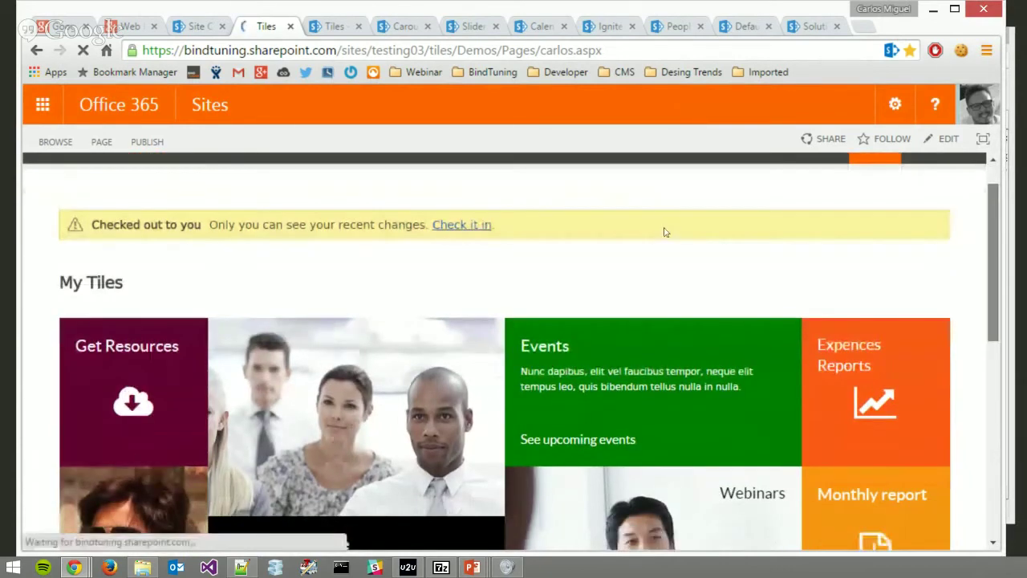
pyautogui.scroll(-5, 663, 273)
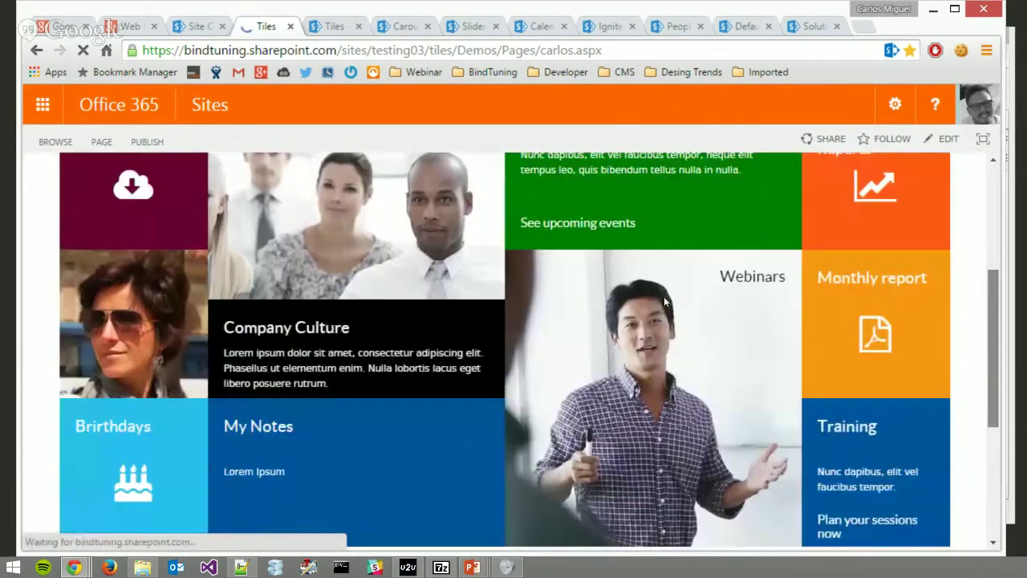
pyautogui.scroll(3, 664, 274)
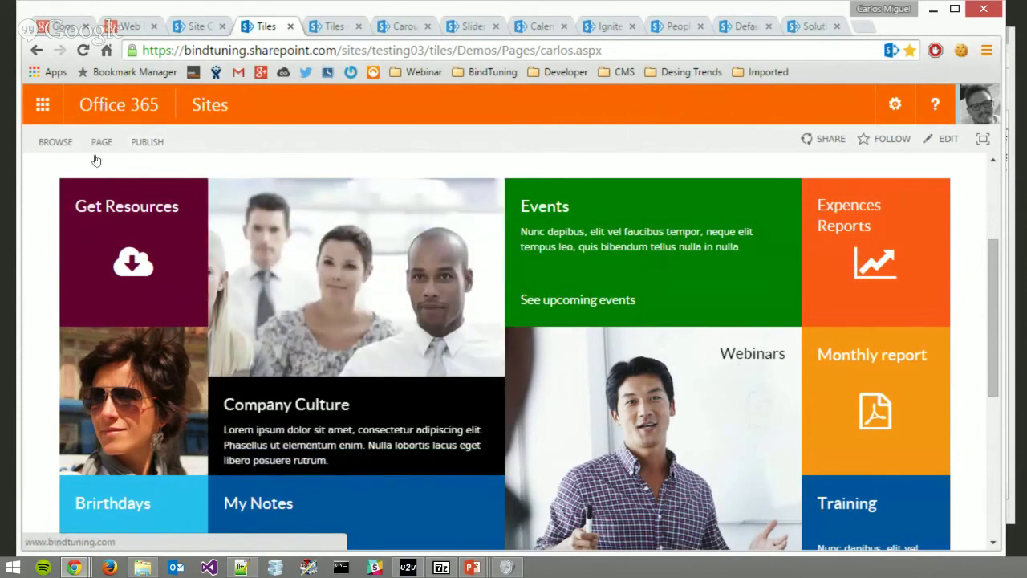
pyautogui.middleClick(97, 160)
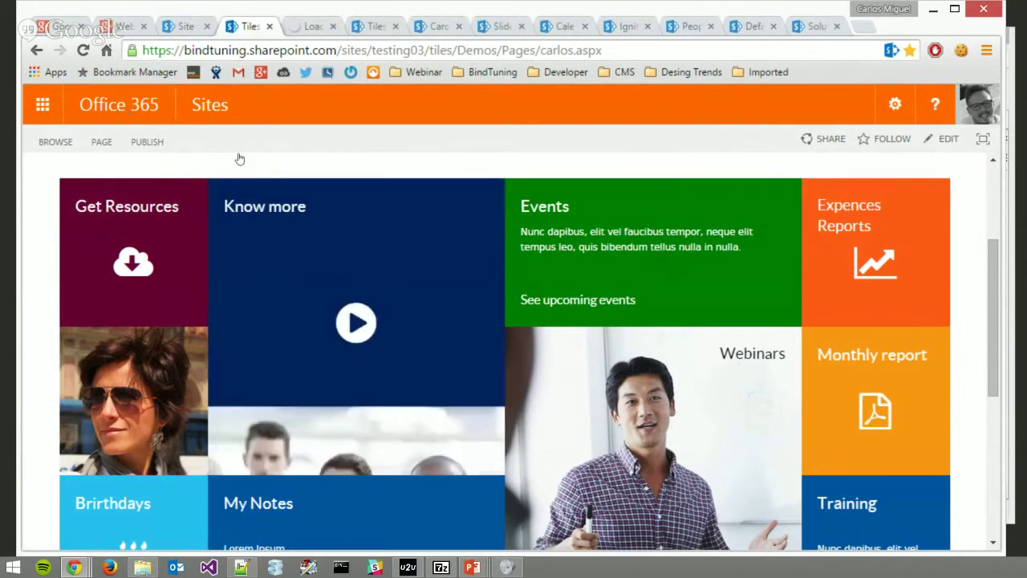
pyautogui.click(246, 207)
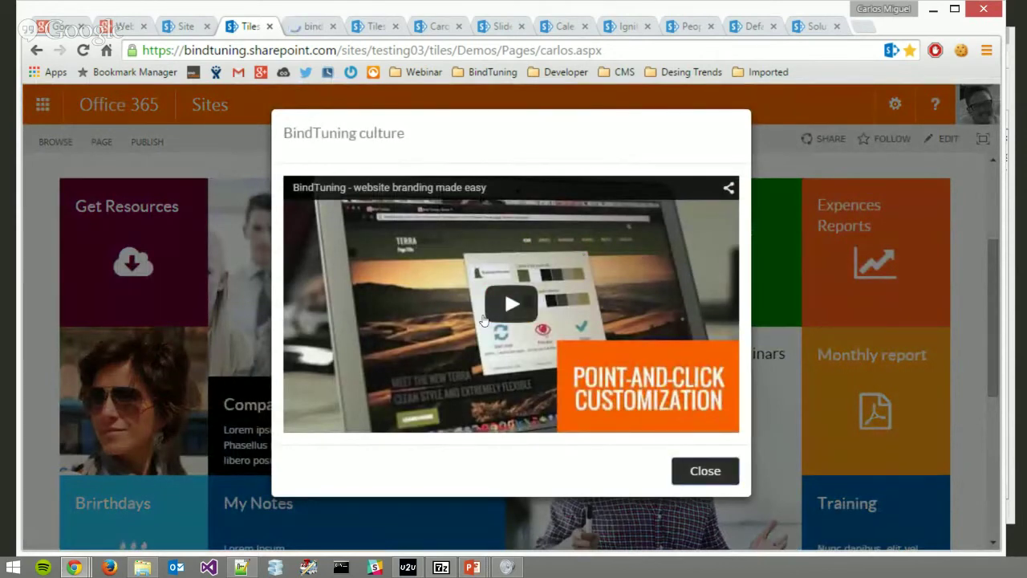
# Close the video, open the Expences Reports tile's document library and close it again.
pyautogui.press('Escape')
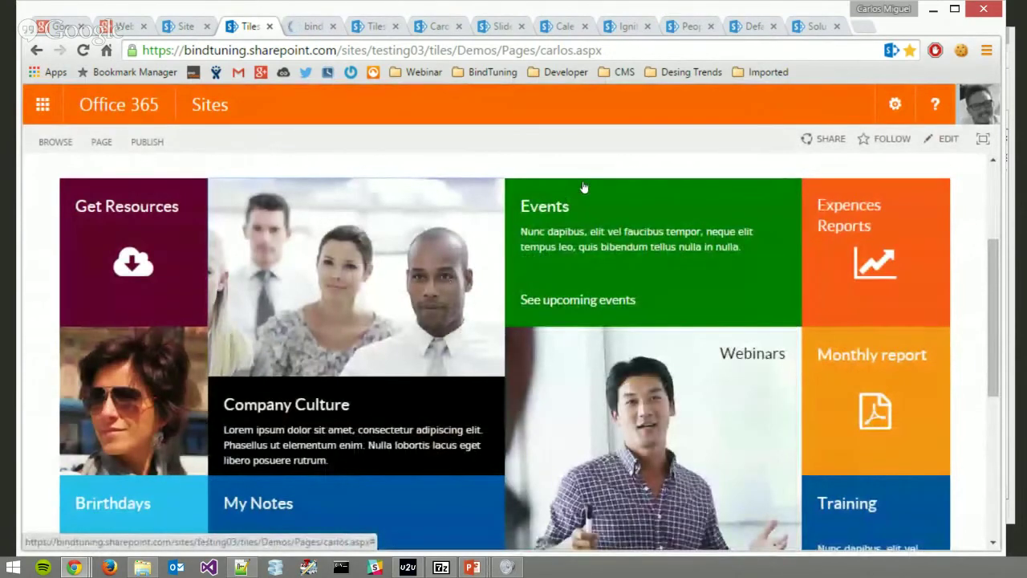
pyautogui.click(584, 187)
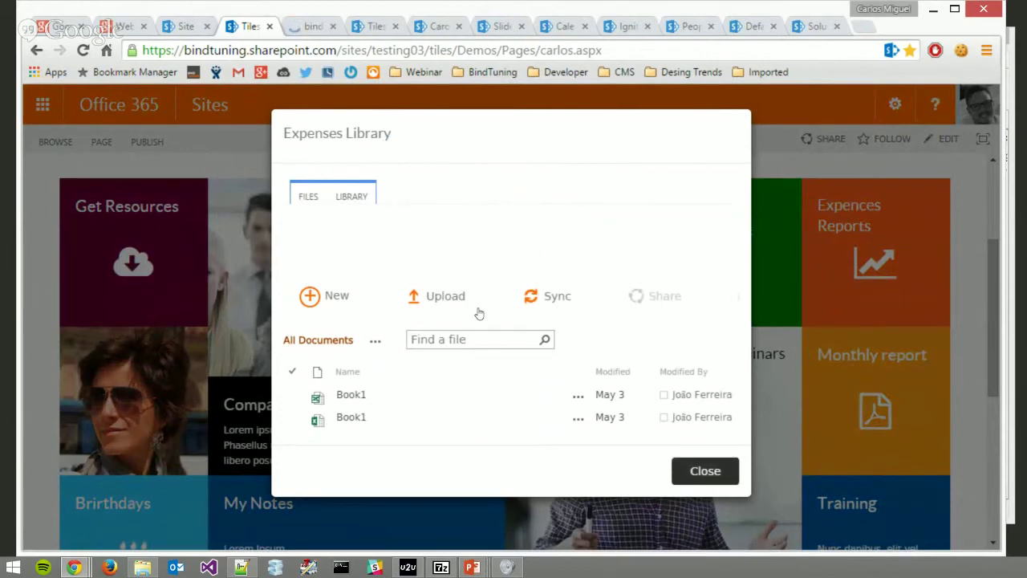
pyautogui.press('Escape')
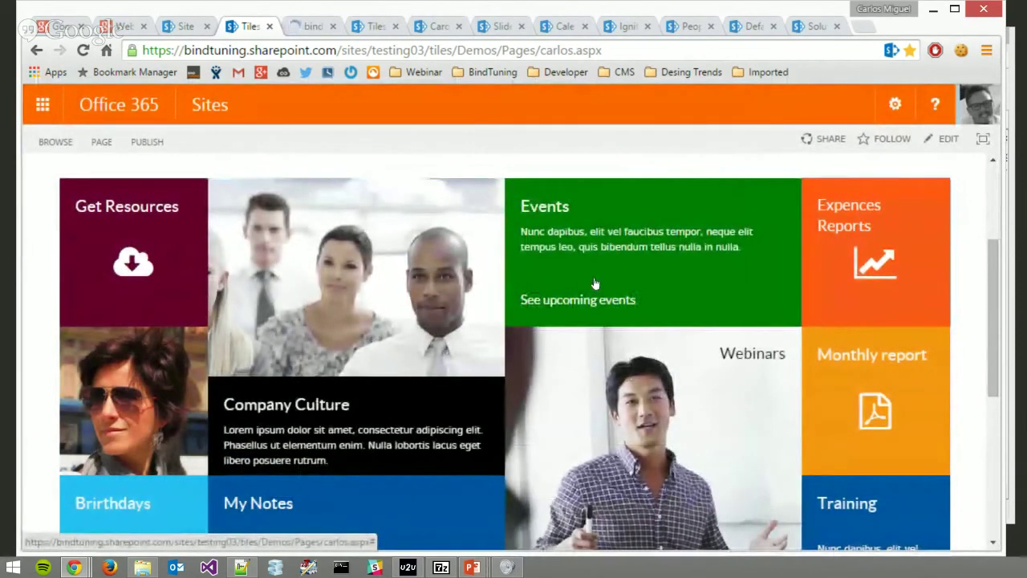
# Open the Monthly report tile's document, look through its text and sales chart, and return to the tiles.
pyautogui.click(595, 283)
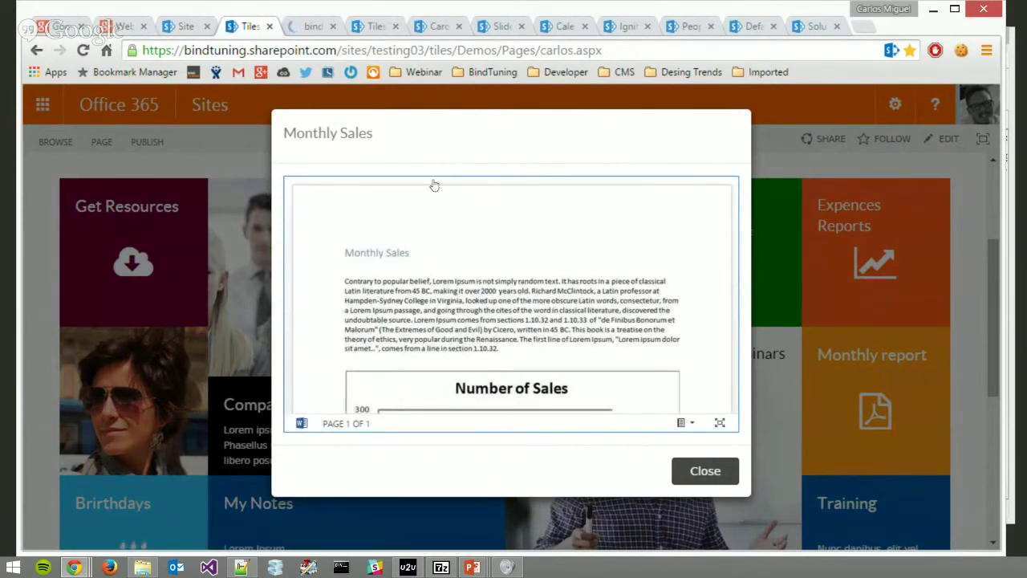
pyautogui.scroll(-3, 435, 186)
pyautogui.scroll(-2, 434, 186)
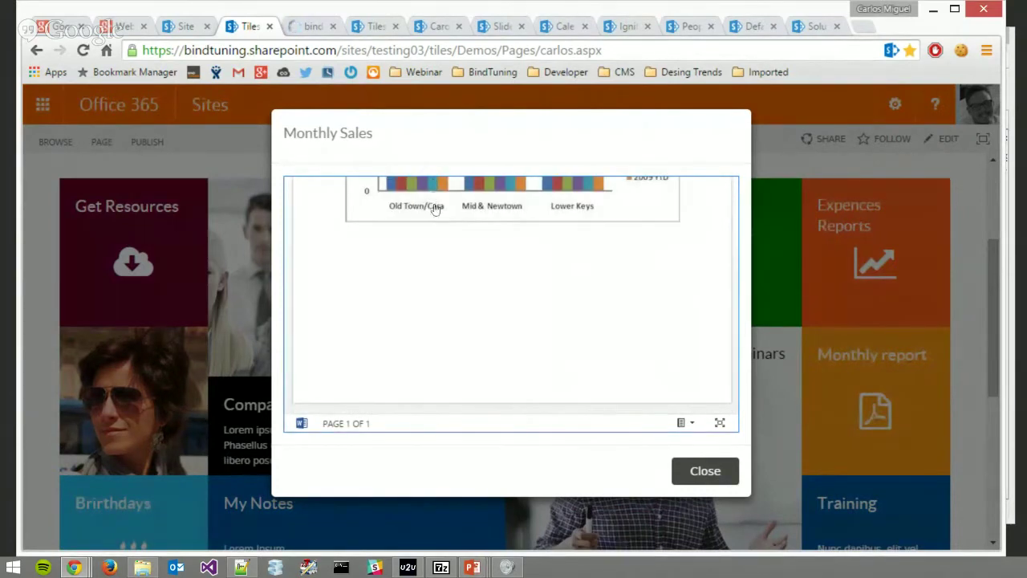
pyautogui.scroll(5, 436, 210)
pyautogui.scroll(-3, 436, 210)
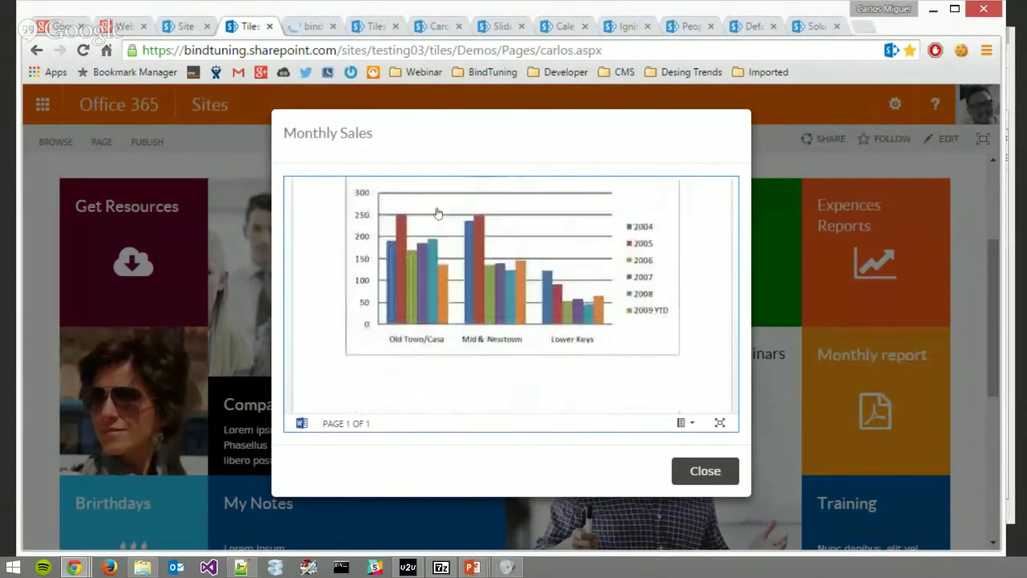
pyautogui.scroll(-2, 438, 214)
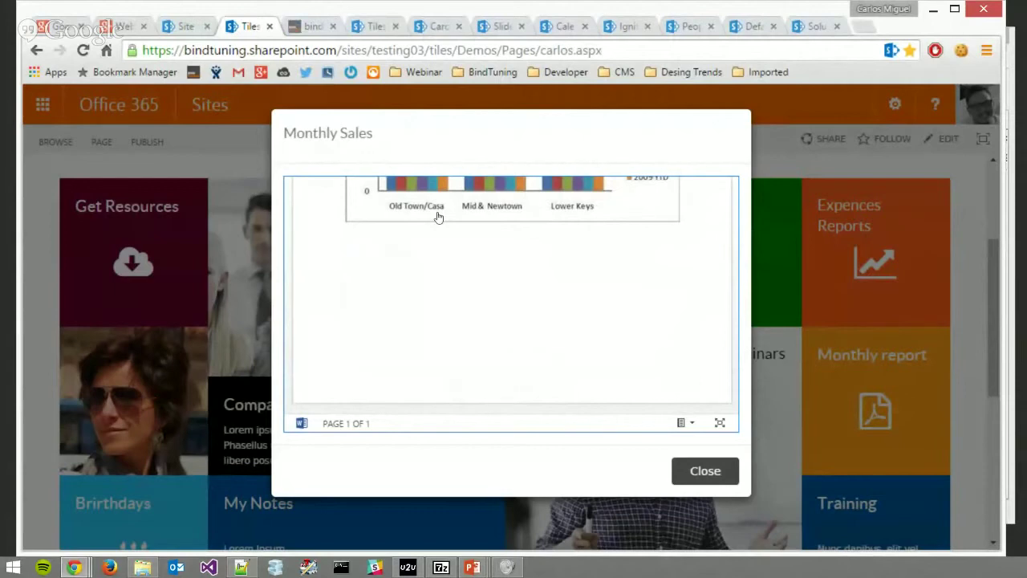
pyautogui.scroll(5, 435, 217)
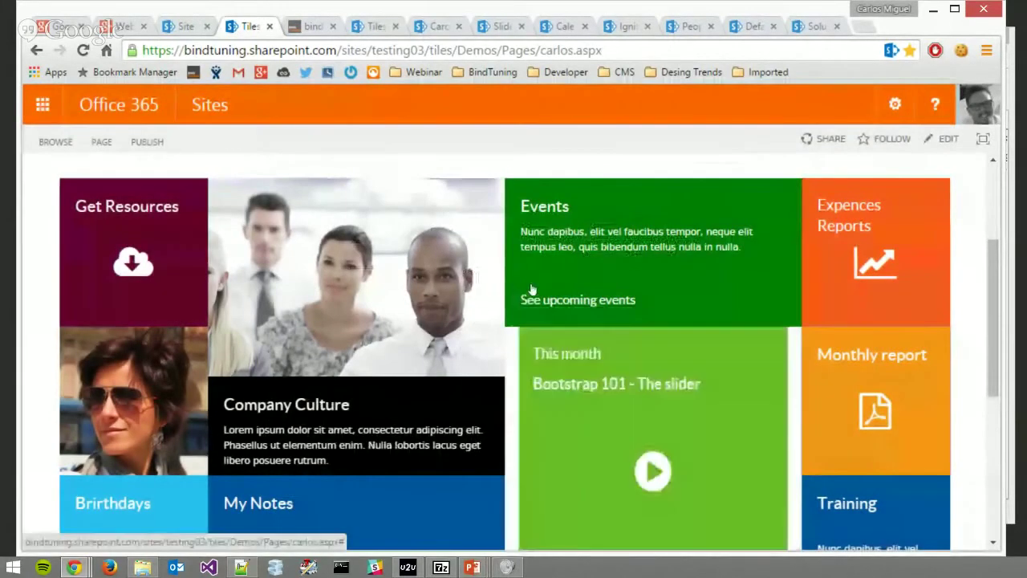
pyautogui.scroll(-1, 629, 249)
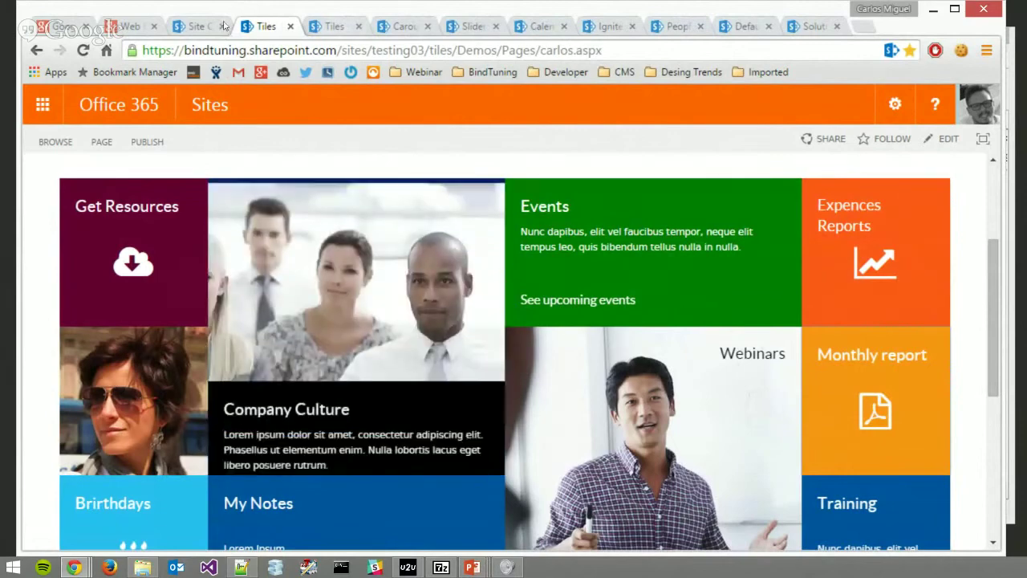
# Go to the tiles list and open the large horizontal rectangle My Notes item for editing.
pyautogui.hotkey('ctrl', 'Tab')
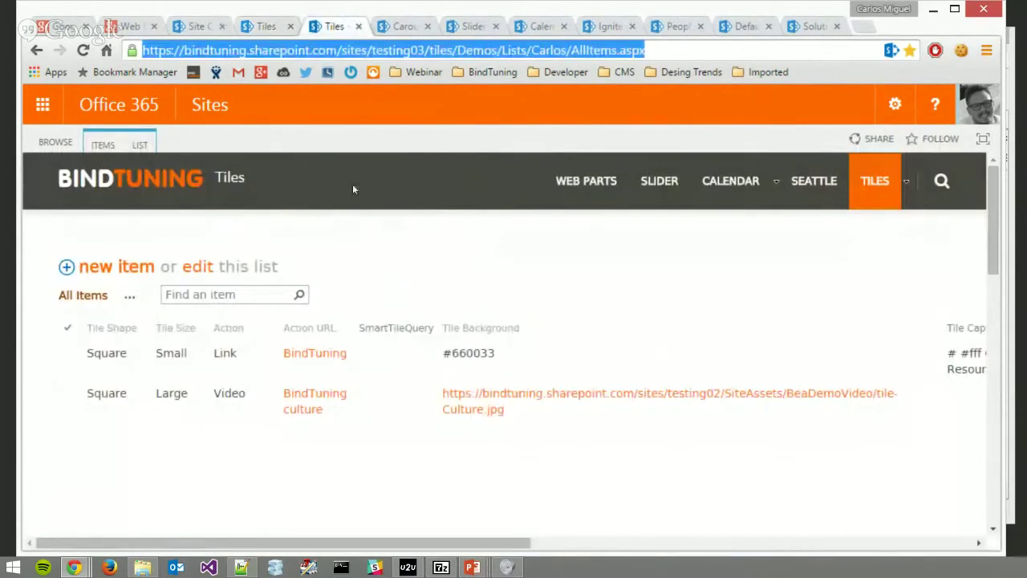
pyautogui.click(663, 154)
pyautogui.scroll(-2, 663, 177)
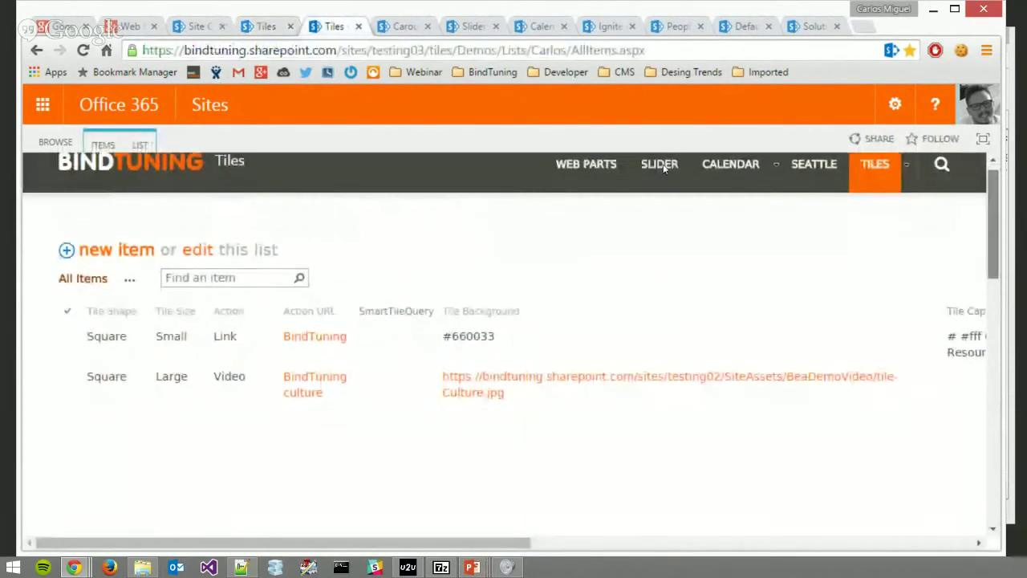
pyautogui.scroll(-6, 660, 195)
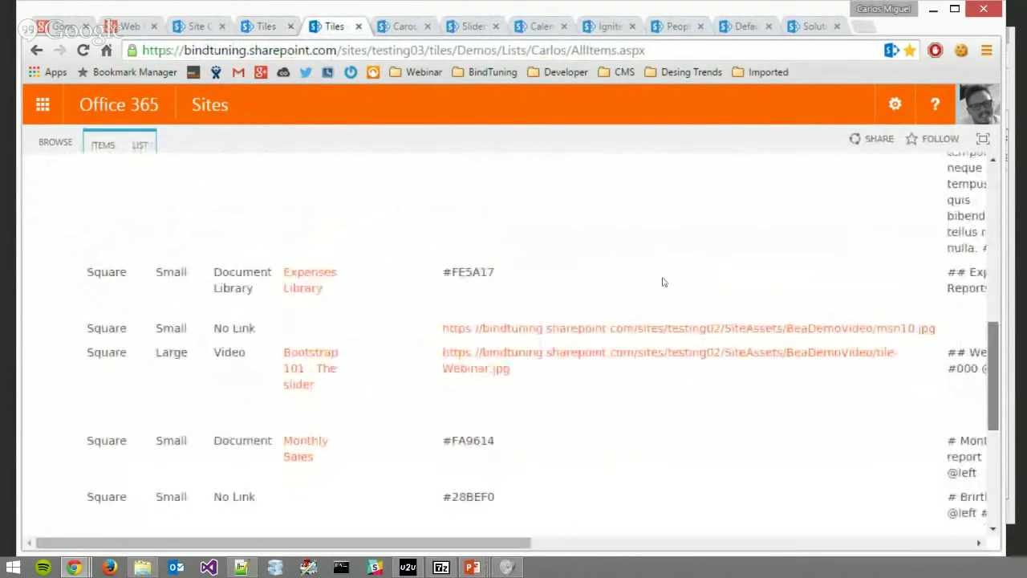
pyautogui.scroll(-2, 663, 299)
pyautogui.scroll(1, 662, 304)
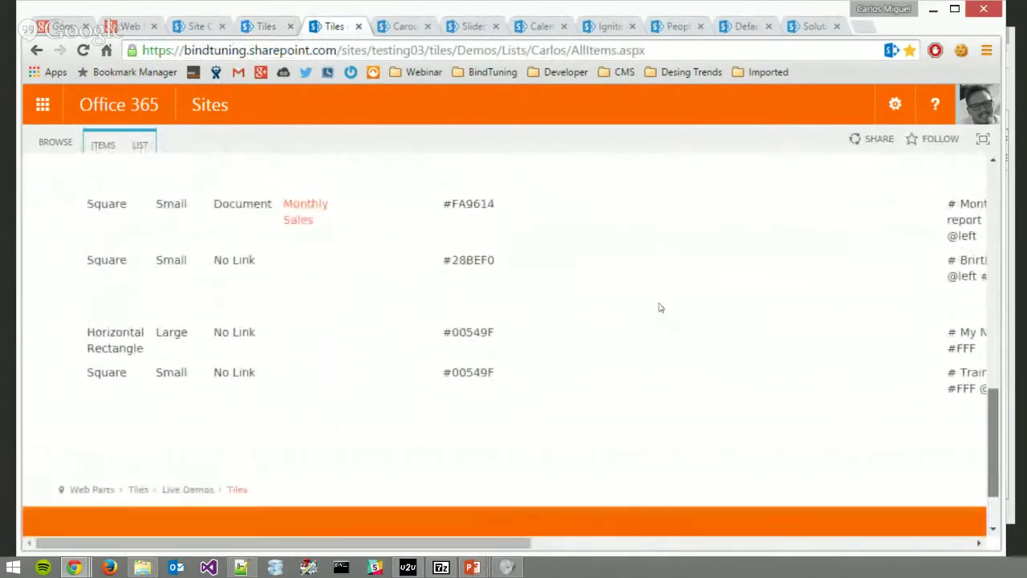
pyautogui.click(305, 362)
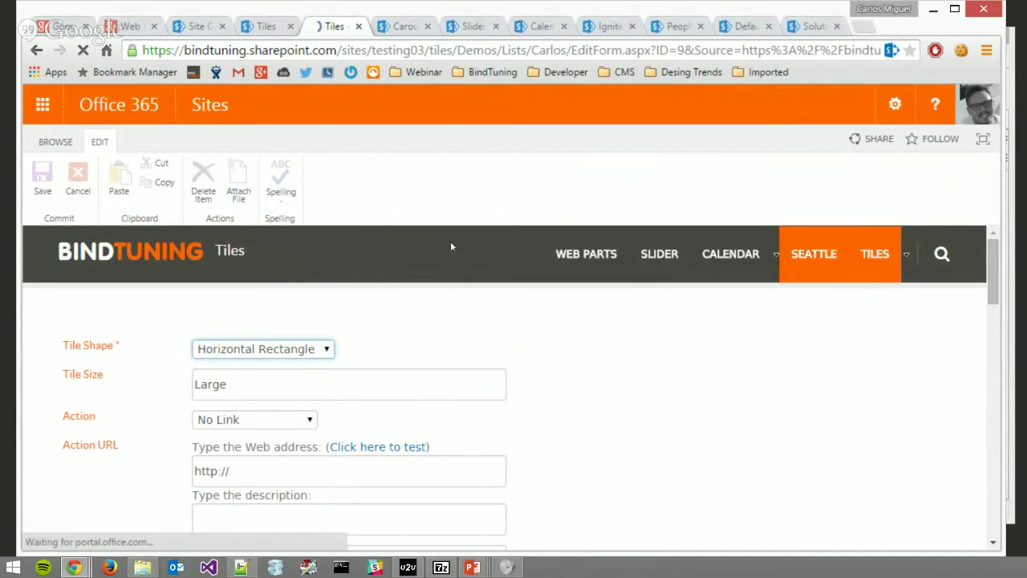
# Go through the Tile Shape options and keep Horizontal Rectangle.
pyautogui.scroll(-1, 451, 247)
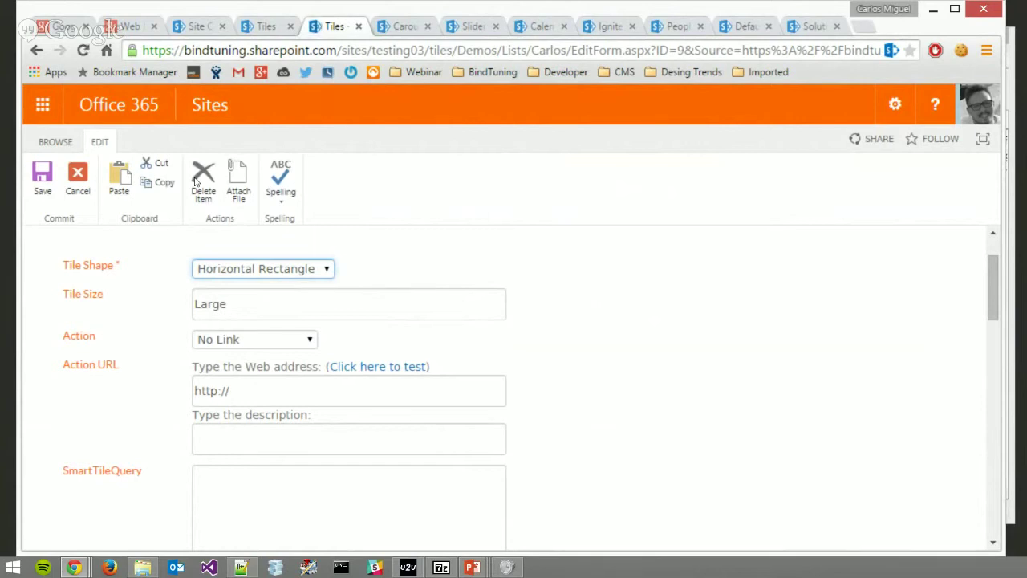
pyautogui.hotkey('alt', 'Down')
pyautogui.press('Up')
pyautogui.press('Down')
pyautogui.press('Down')
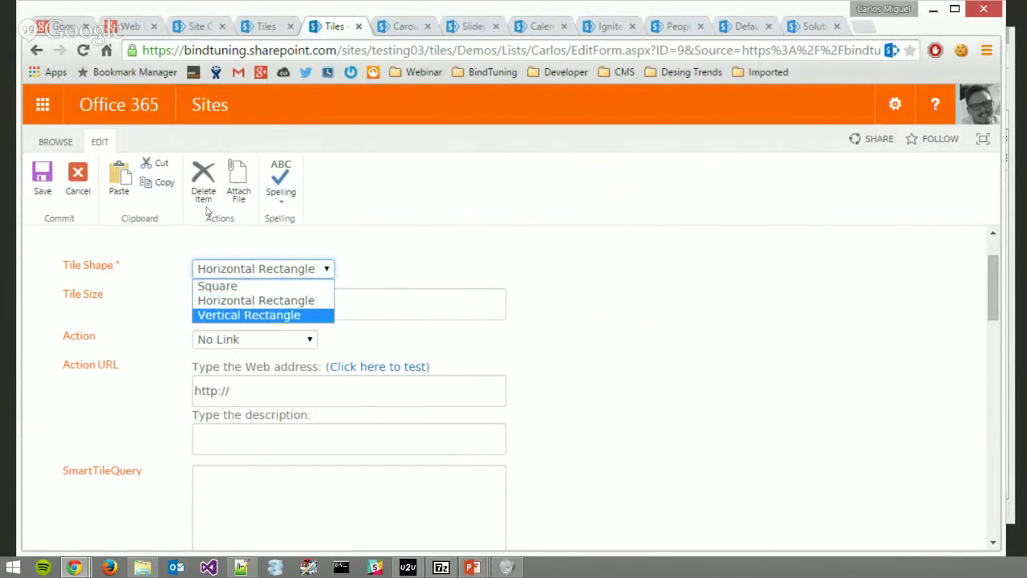
pyautogui.press('Up')
pyautogui.press('Down')
pyautogui.press('Up')
pyautogui.press('Return')
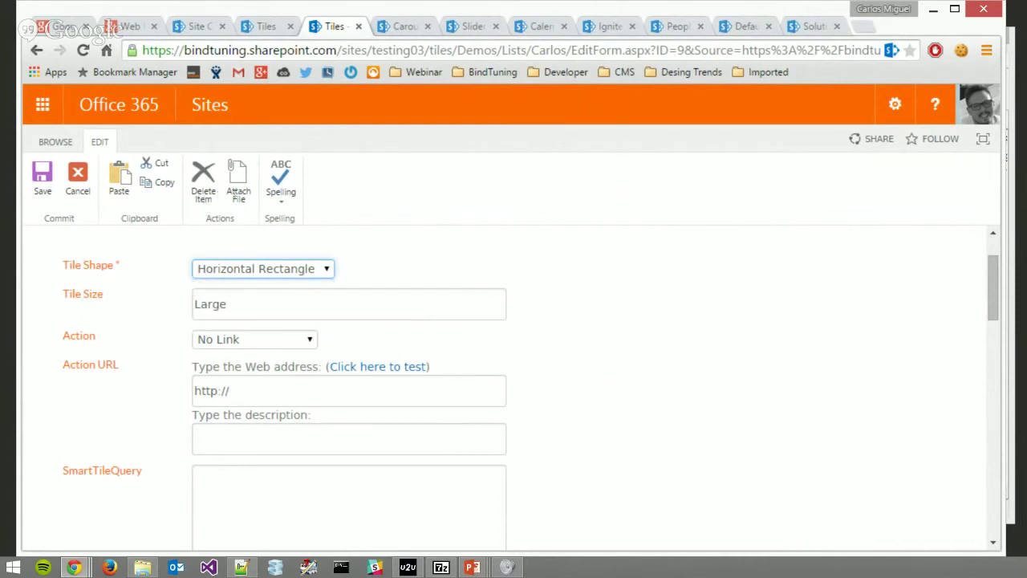
# Check the Tile Size field and set the tile's Action to Smart Tile.
pyautogui.click(382, 299)
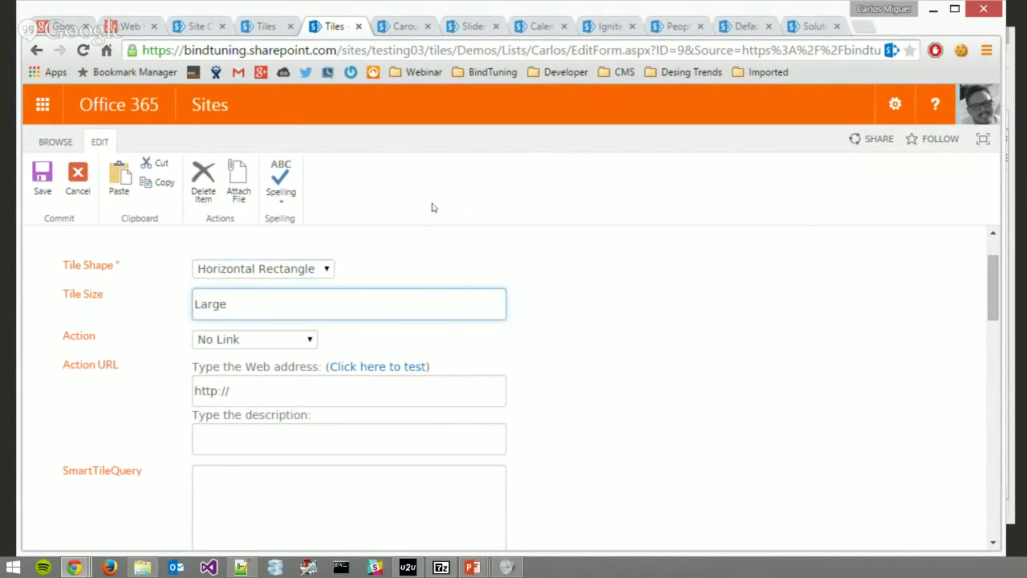
pyautogui.scroll(-1, 432, 208)
pyautogui.scroll(1, 432, 208)
pyautogui.press('Tab')
pyautogui.hotkey('alt', 'Down')
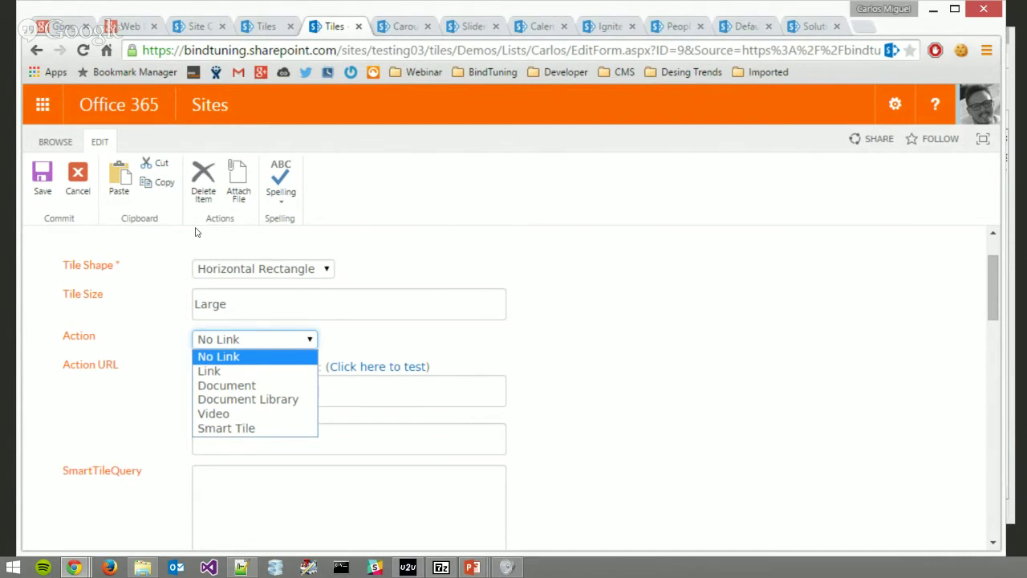
pyautogui.press('s')
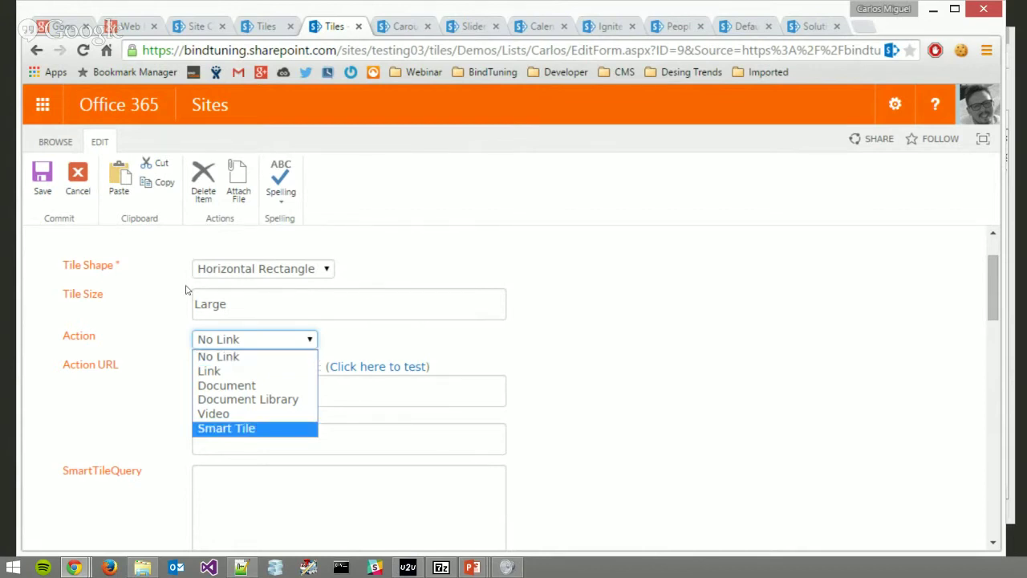
pyautogui.press('Return')
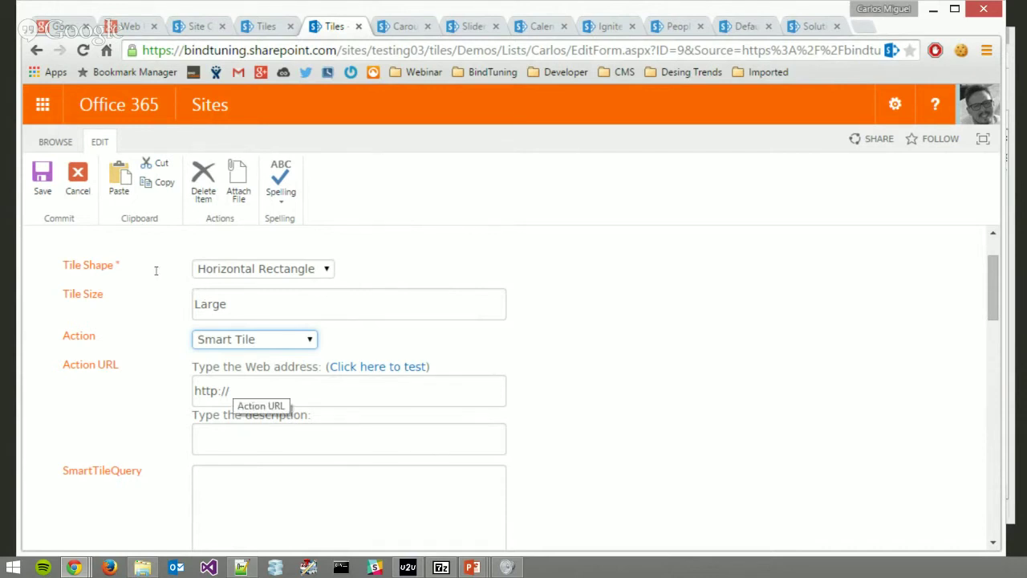
pyautogui.press('Tab')
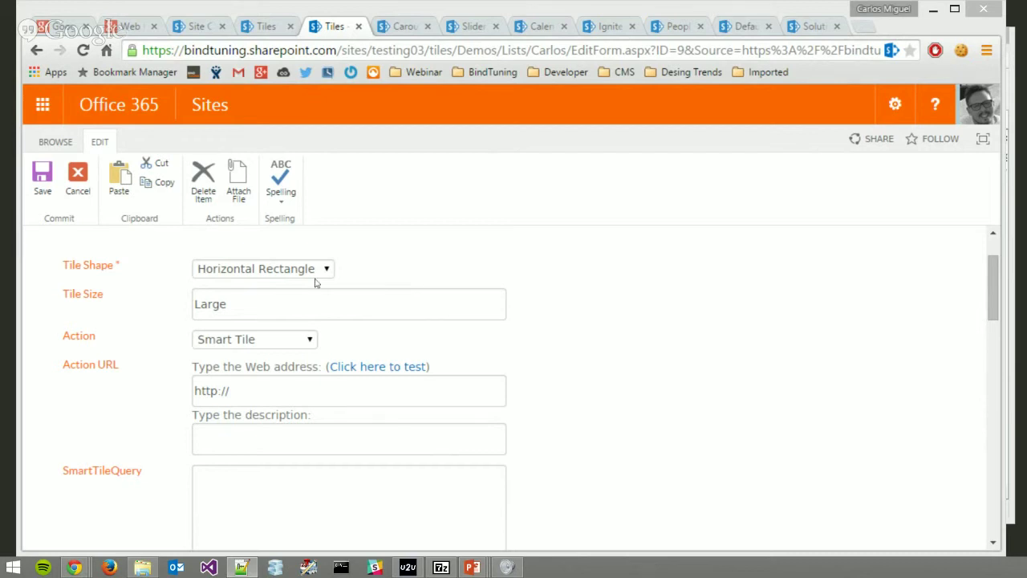
pyautogui.press('Tab')
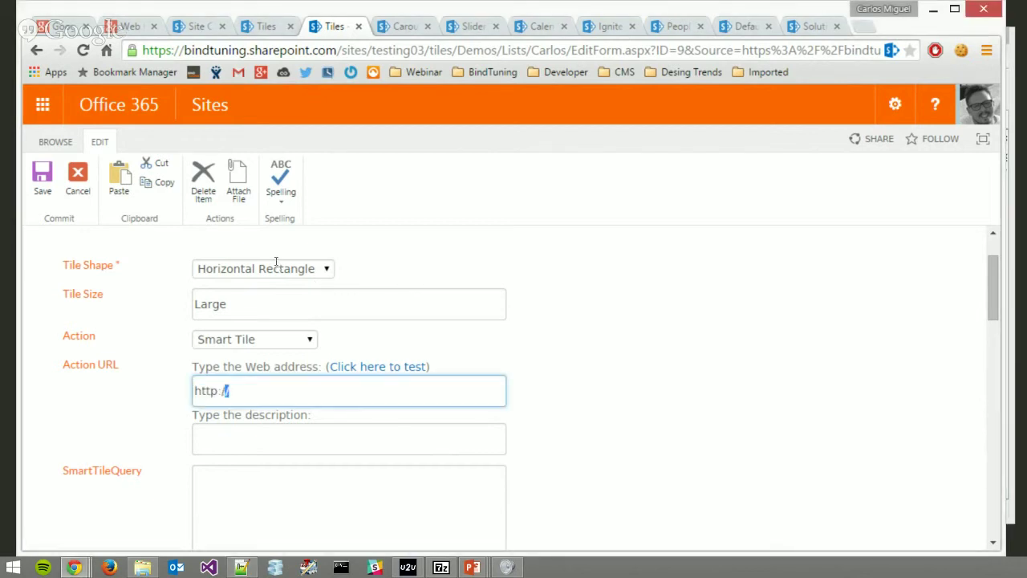
pyautogui.hotkey('shift', 'Left')
pyautogui.hotkey('shift', 'Left')
pyautogui.hotkey('shift', 'Left')
pyautogui.hotkey('shift', 'Right')
pyautogui.hotkey('shift', 'Right')
pyautogui.hotkey('shift', 'Right')
pyautogui.write('/sites/testing03')
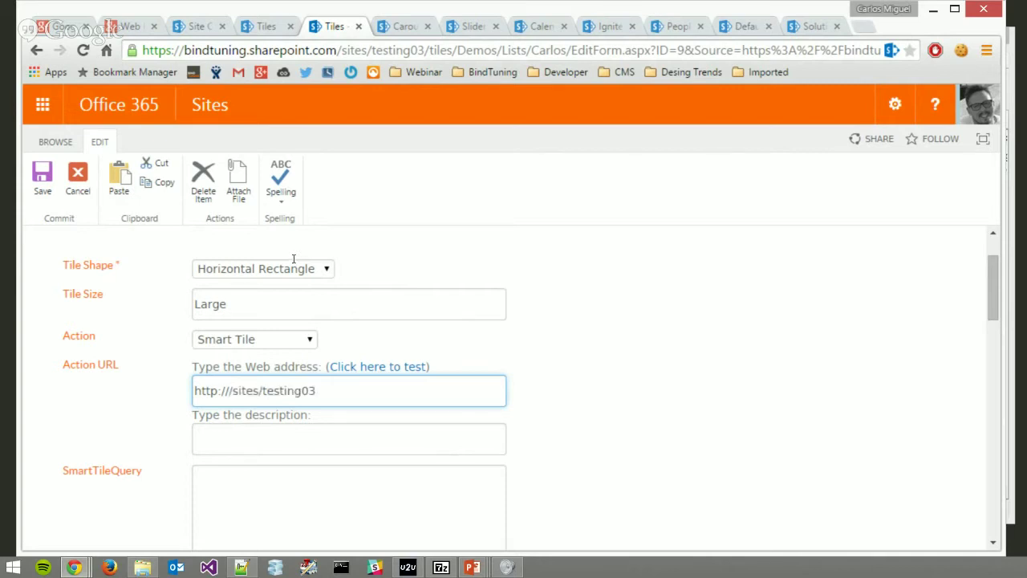
pyautogui.hotkey('ctrl', 'Left')
pyautogui.hotkey('ctrl', 'Left')
pyautogui.press('BackSpace')
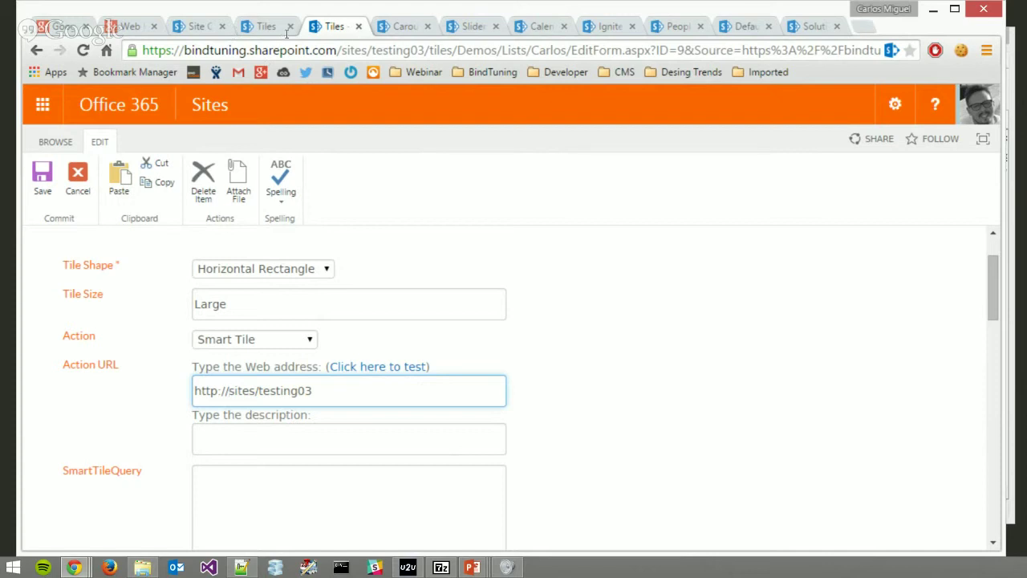
pyautogui.moveTo(431, 50); pyautogui.dragTo(393, 50)
pyautogui.moveTo(235, 28); pyautogui.dragTo(86, 29)
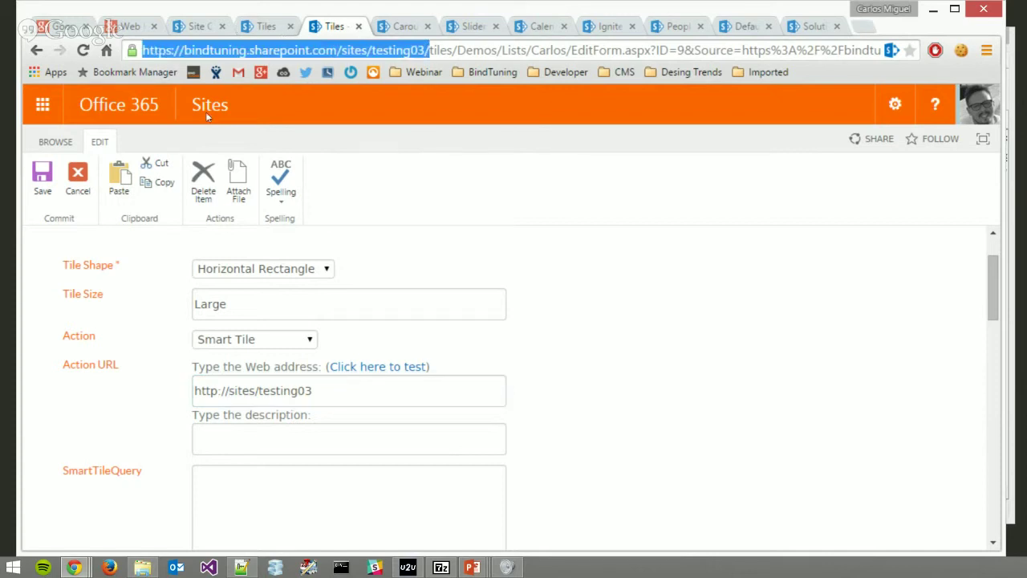
pyautogui.hotkey('ctrl', 'c')
pyautogui.hotkey('shift', 'Home')
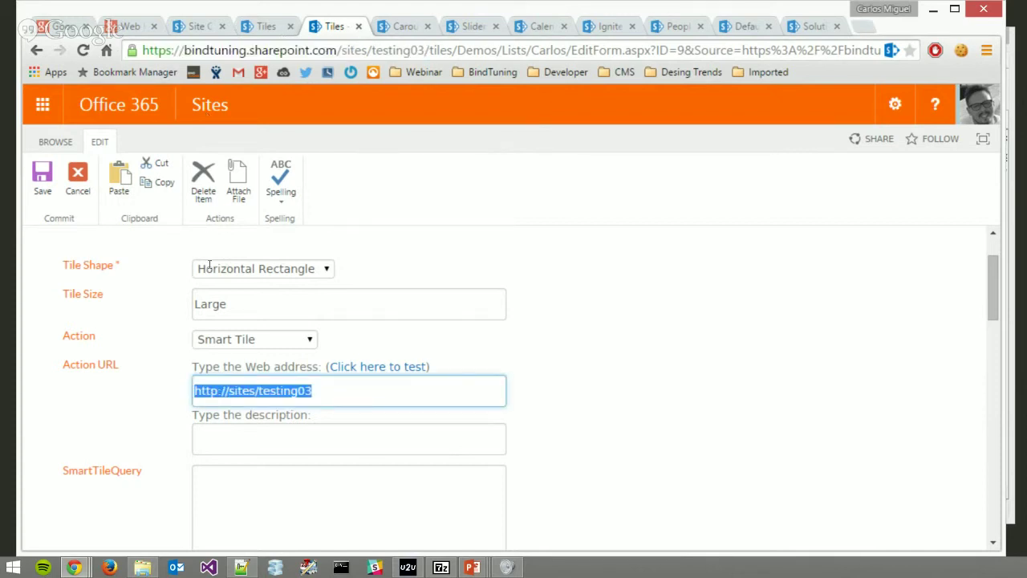
pyautogui.hotkey('ctrl', 'v')
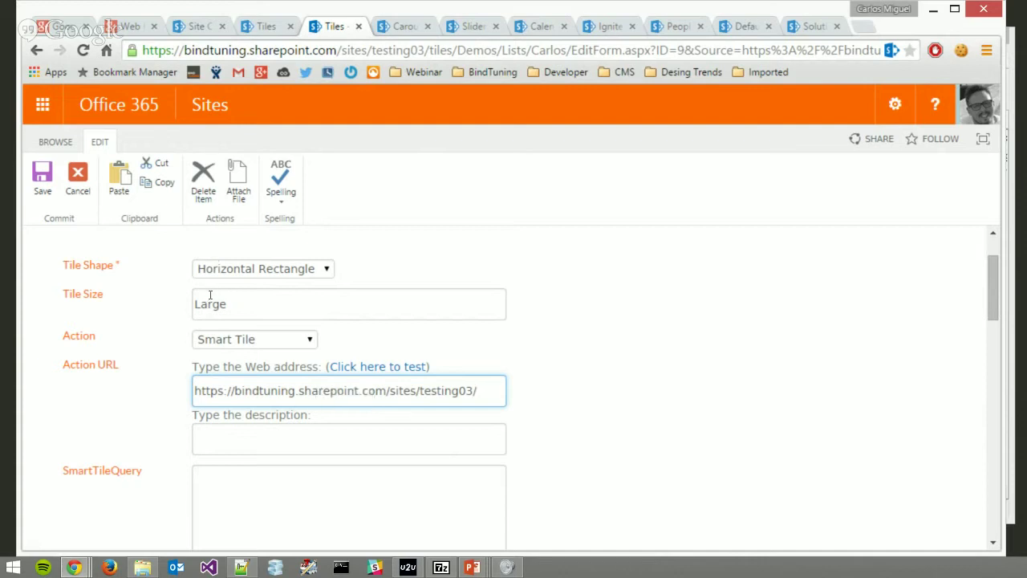
# Enter People as the Action URL description and go to the SmartTileQuery field.
pyautogui.press('Tab')
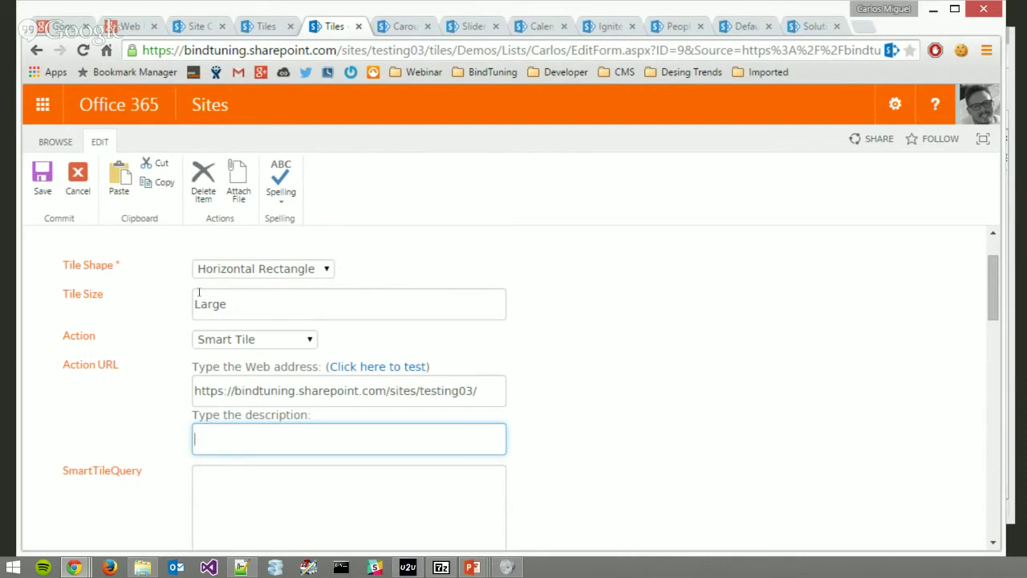
pyautogui.write('Peopl')
pyautogui.write('e')
pyautogui.press('Tab')
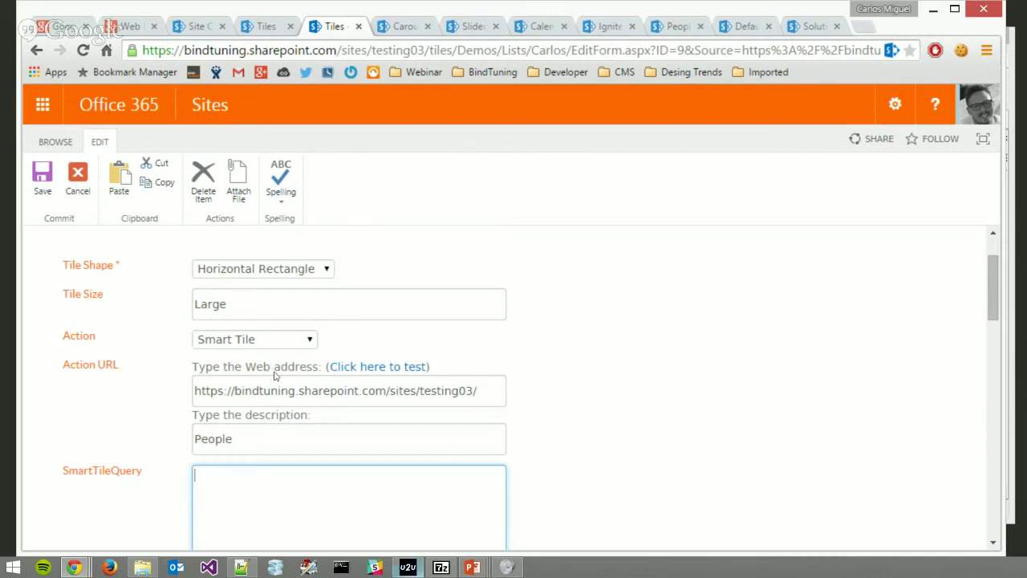
# Switch to U2U CAML Query Builder and create a new query for the People list.
pyautogui.click(408, 568)
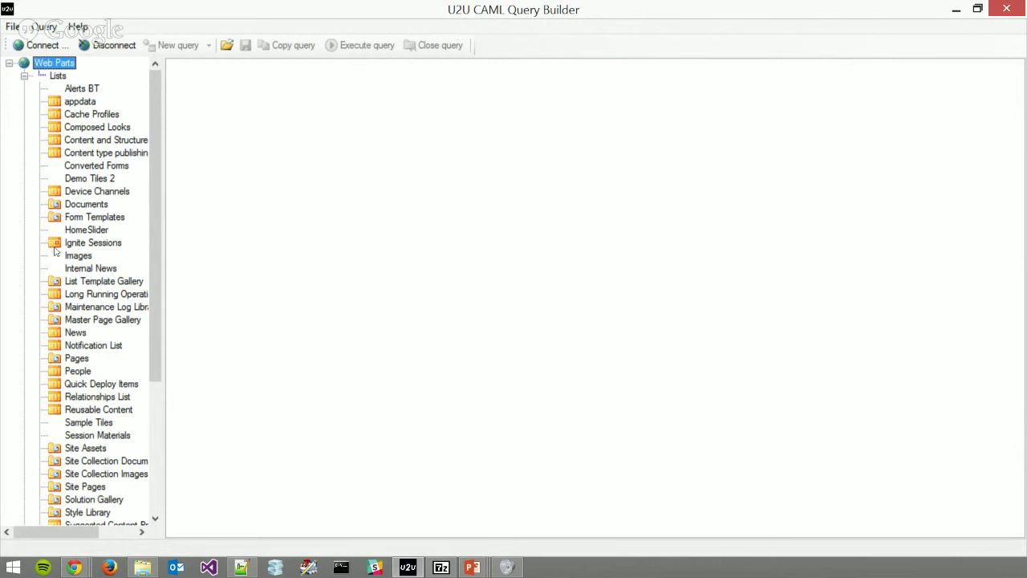
pyautogui.press('p')
pyautogui.press('p')
pyautogui.hotkey('shift', 'F10')
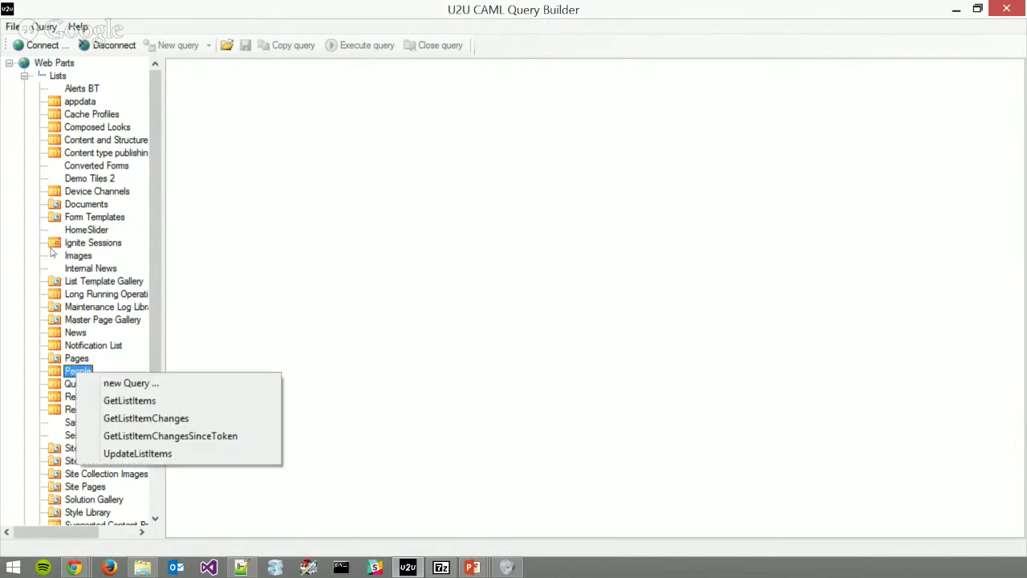
pyautogui.press('Down')
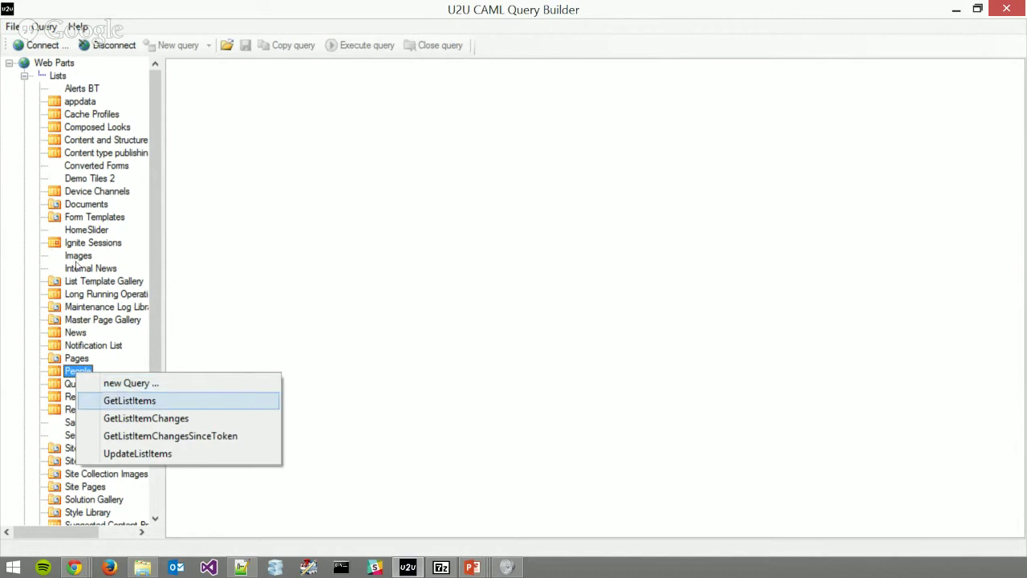
pyautogui.press('Up')
pyautogui.press('Return')
# Look through the fields available for the People query's filter and choose Title as the filter field.
pyautogui.press('Home')
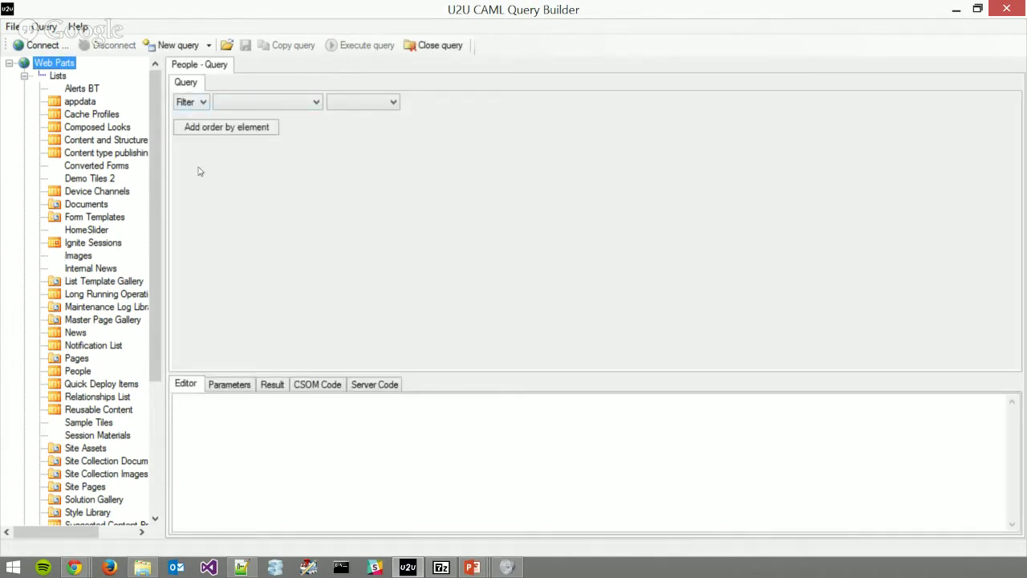
pyautogui.press('F4')
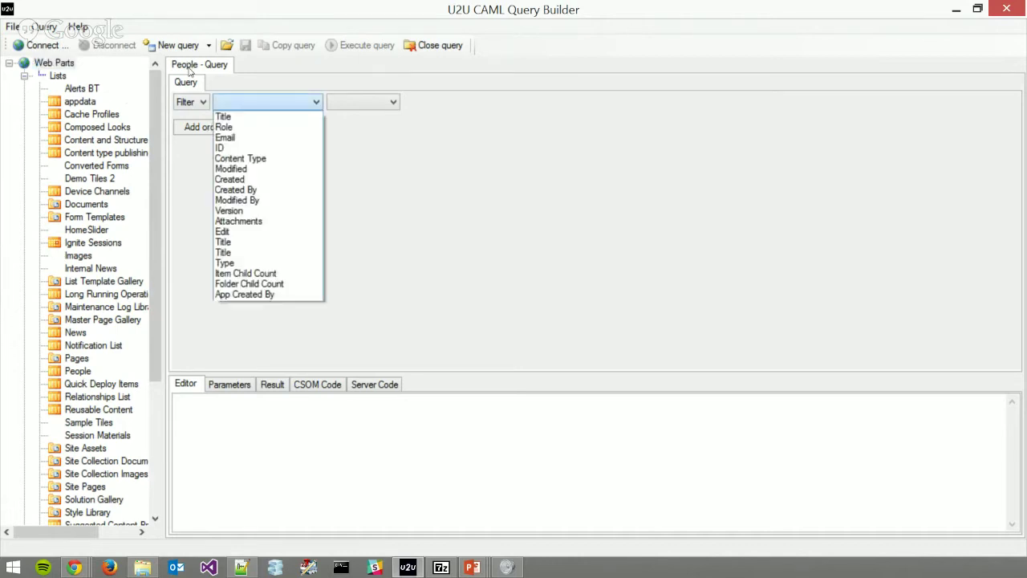
pyautogui.press('Down')
pyautogui.press('Down')
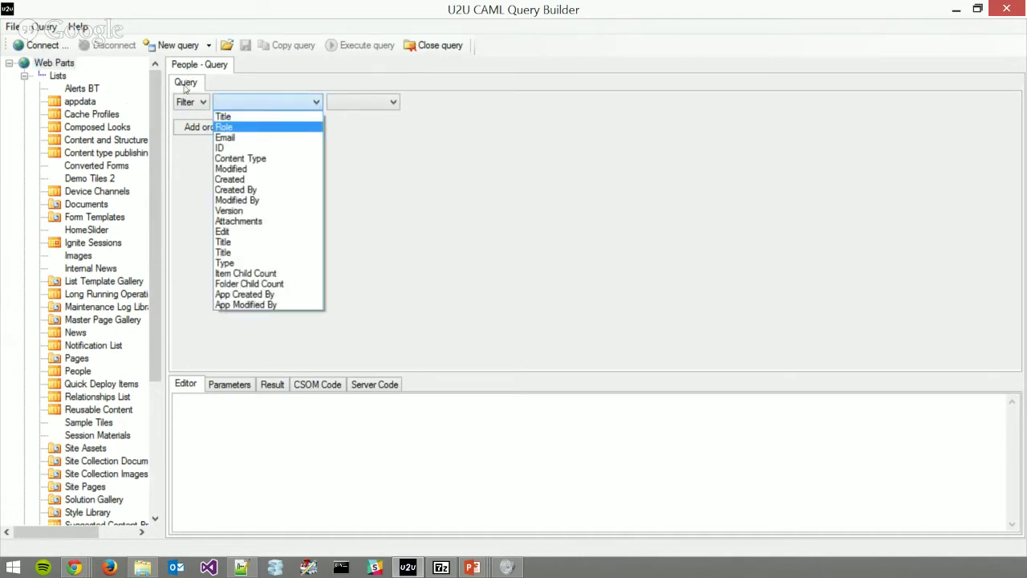
pyautogui.press('Down')
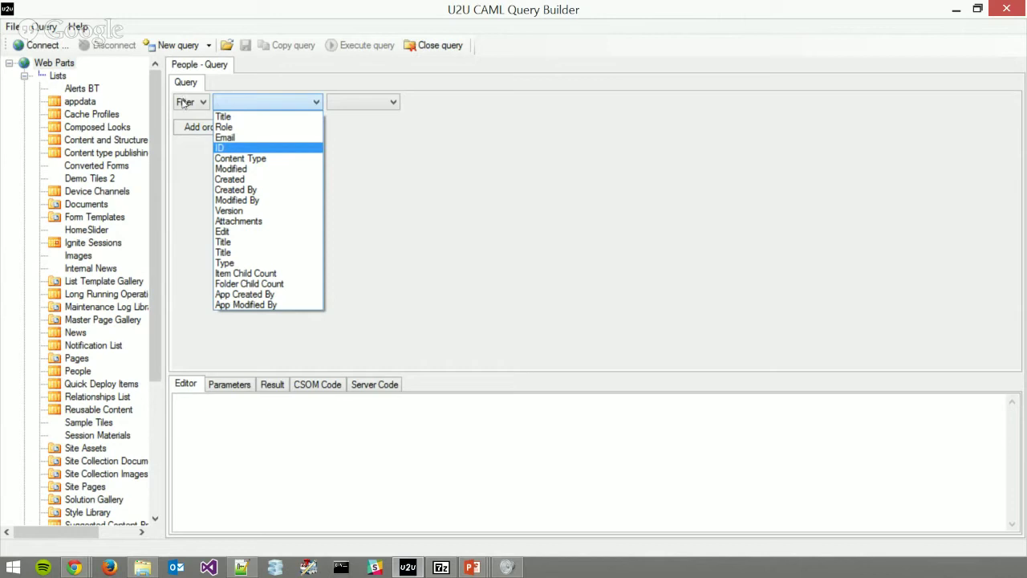
pyautogui.press('Down')
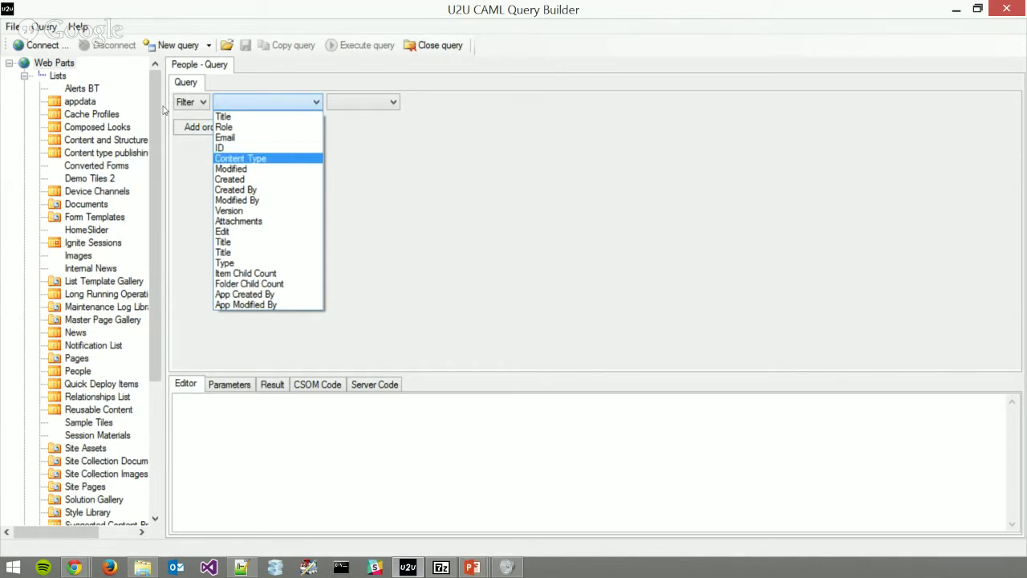
pyautogui.press('Down')
pyautogui.press('e')
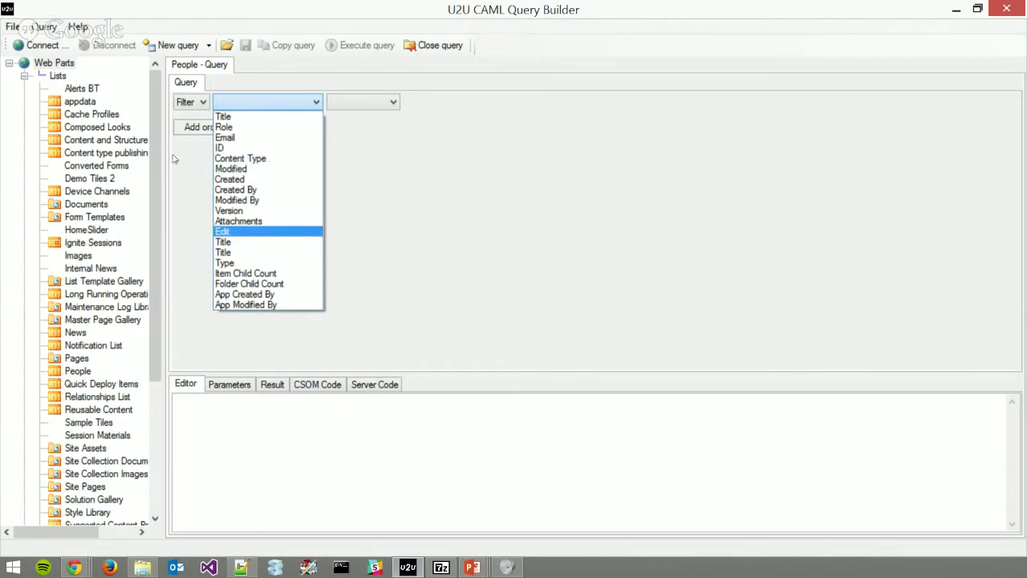
pyautogui.press('Down')
pyautogui.press('Up')
pyautogui.press('Up')
pyautogui.press('Up')
pyautogui.press('Up')
pyautogui.press('Up')
pyautogui.press('Up')
pyautogui.press('Up')
pyautogui.press('Up')
pyautogui.press('Up')
pyautogui.press('Up')
pyautogui.press('Down')
pyautogui.press('Up')
pyautogui.press('Up')
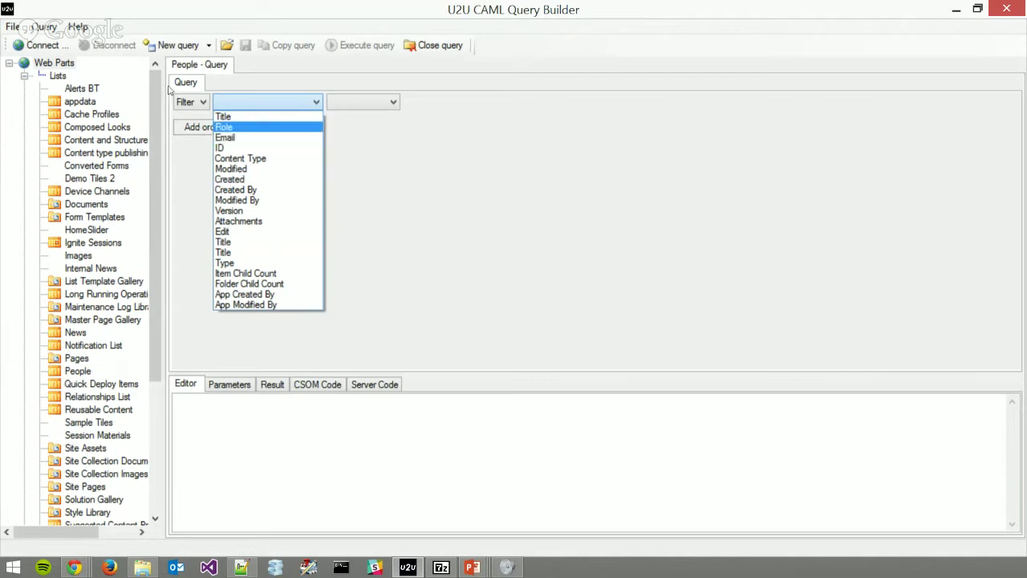
pyautogui.press('Up')
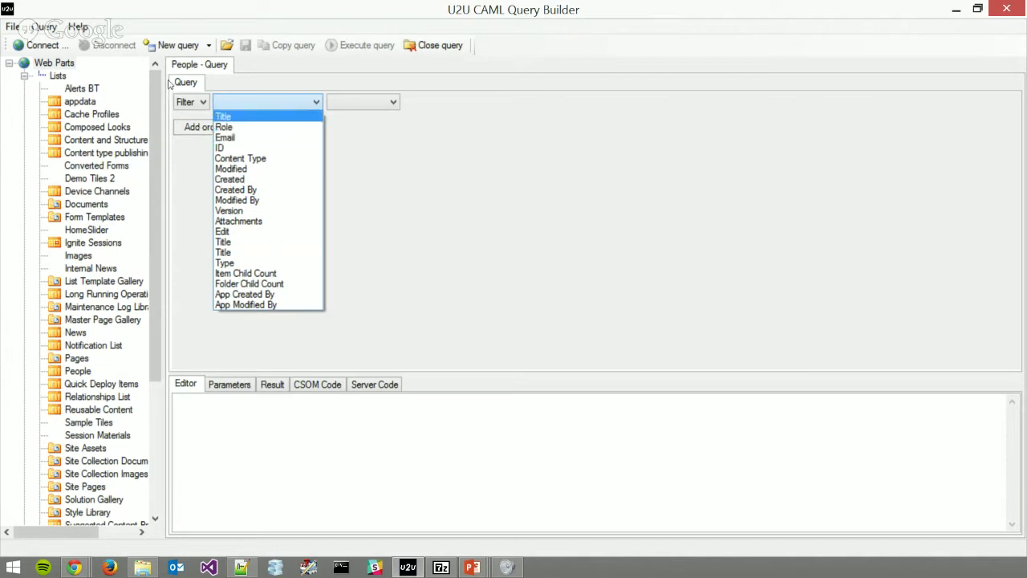
pyautogui.press('Return')
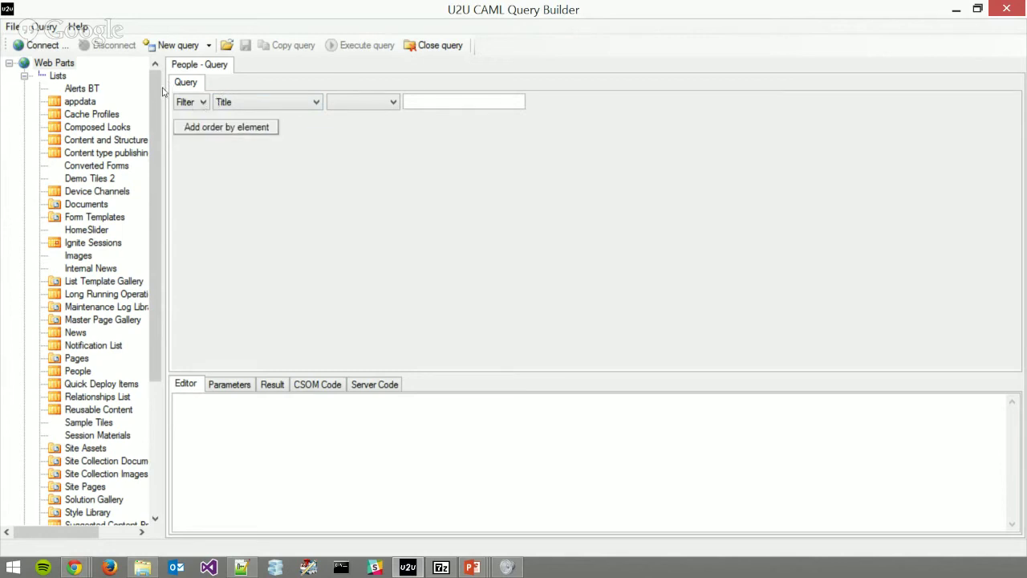
# Add an order by element to the People query that sorts by Title in ascending order.
pyautogui.press('Return')
pyautogui.press('Tab')
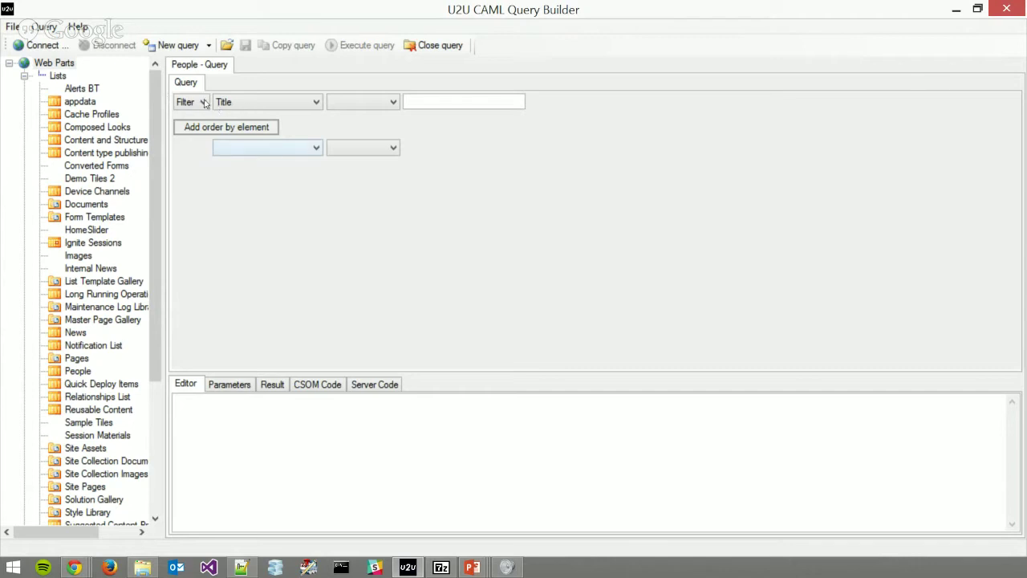
pyautogui.hotkey('alt', 'Down')
pyautogui.press('Down')
pyautogui.press('Return')
pyautogui.press('Tab')
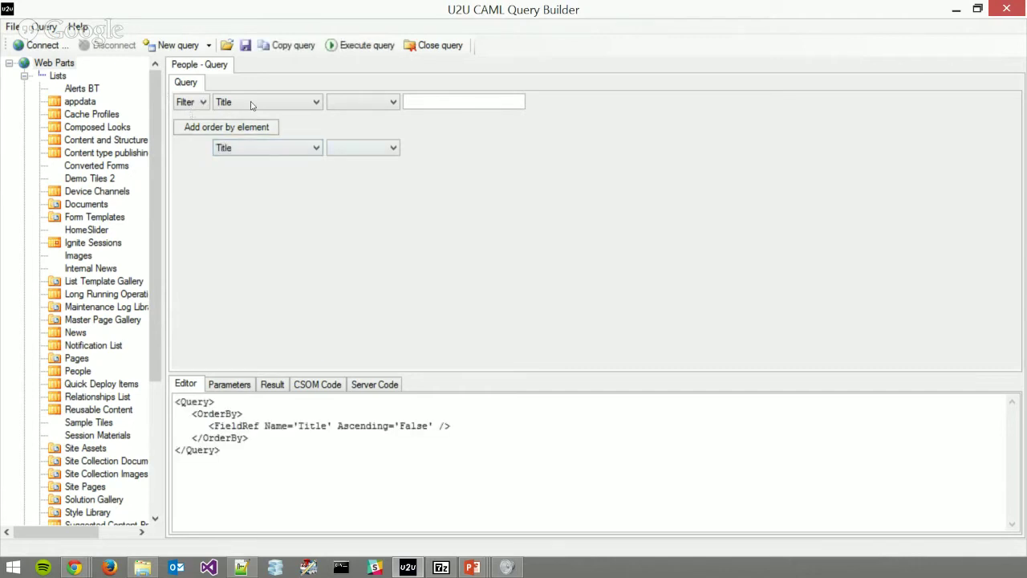
pyautogui.hotkey('alt', 'Down')
pyautogui.press('Down')
pyautogui.press('Return')
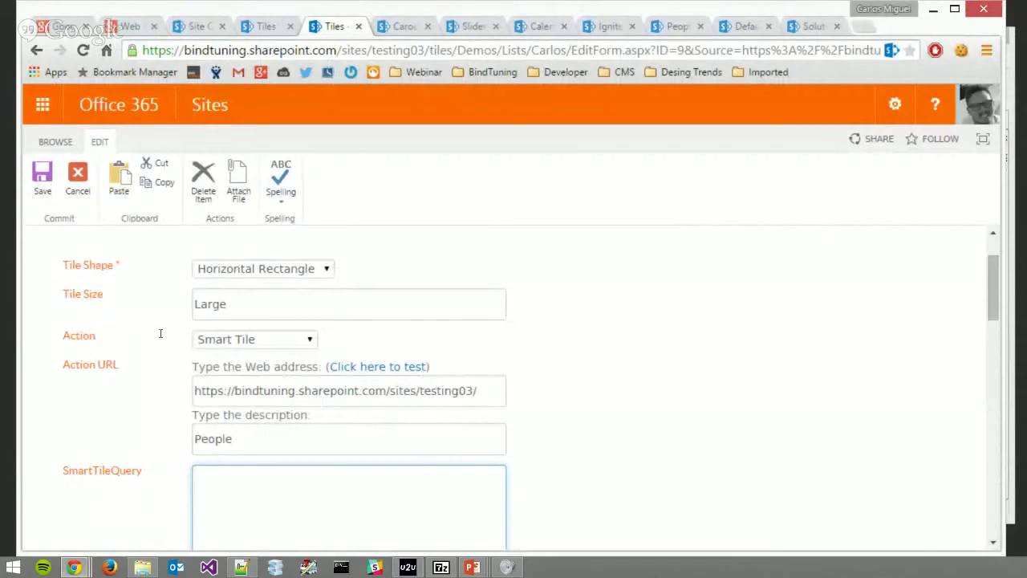
# Enter <view><Query><OrderBy><FieldRef Name="Title" Ascending="True" /></OrderBy></Query></view> as the SmartTileQuery in the tile's edit form in the browser.
pyautogui.write('<Query><OrderBy><FieldRef Name="Title" Ascending="True" /></OrderBy></Query>')
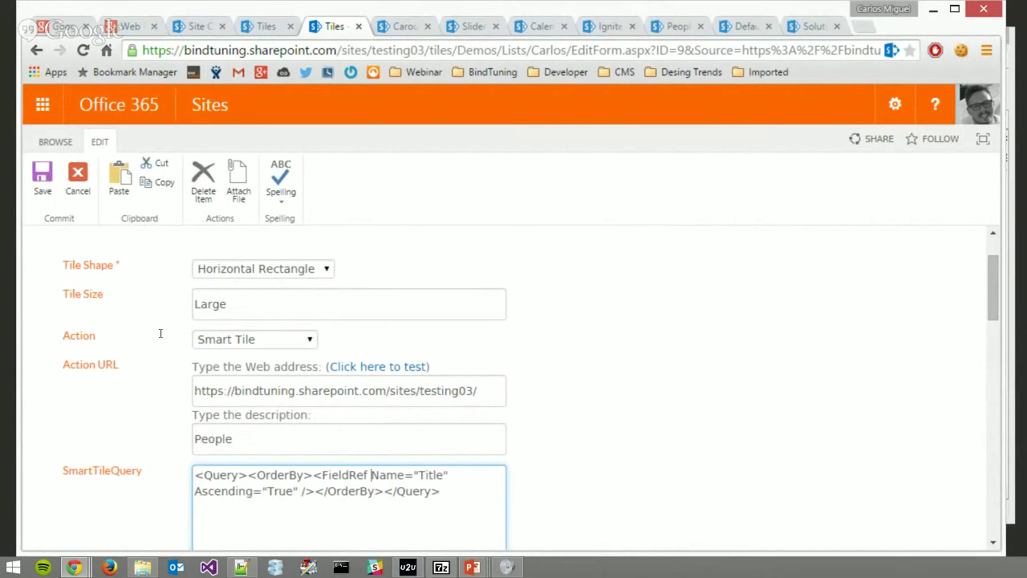
pyautogui.write('<view>')
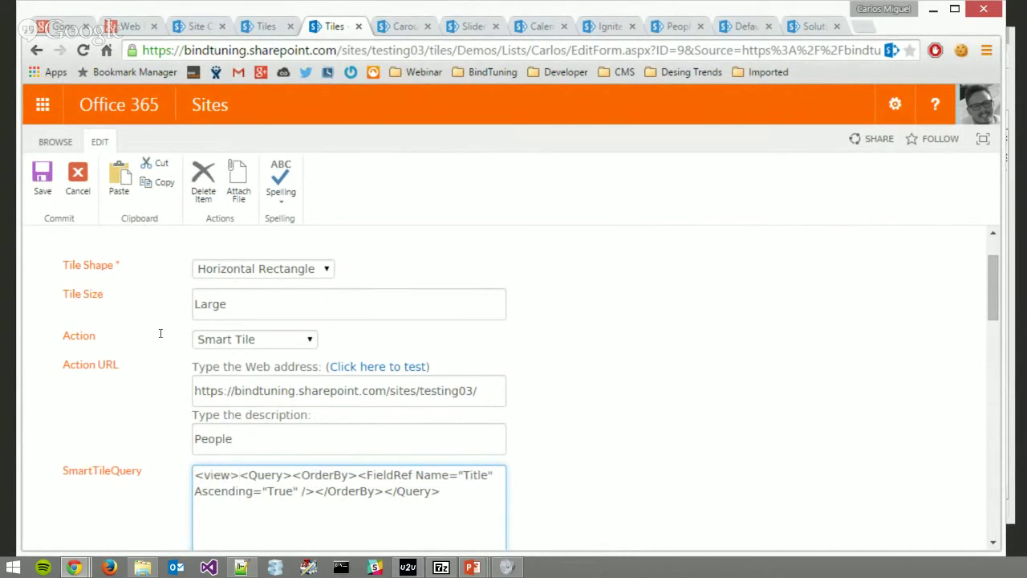
pyautogui.hotkey('shift', 'Left')
pyautogui.hotkey('shift', 'Left')
pyautogui.hotkey('shift', 'Left')
pyautogui.hotkey('shift', 'Left')
pyautogui.hotkey('shift', 'Left')
pyautogui.hotkey('shift', 'Left')
pyautogui.hotkey('ctrl', 'c')
pyautogui.press('Right')
pyautogui.hotkey('ctrl', 'v')
pyautogui.write('/')
# Review the tile's Action URL, SmartTileQuery, background and caption fields.
pyautogui.scroll(-1, 323, 332)
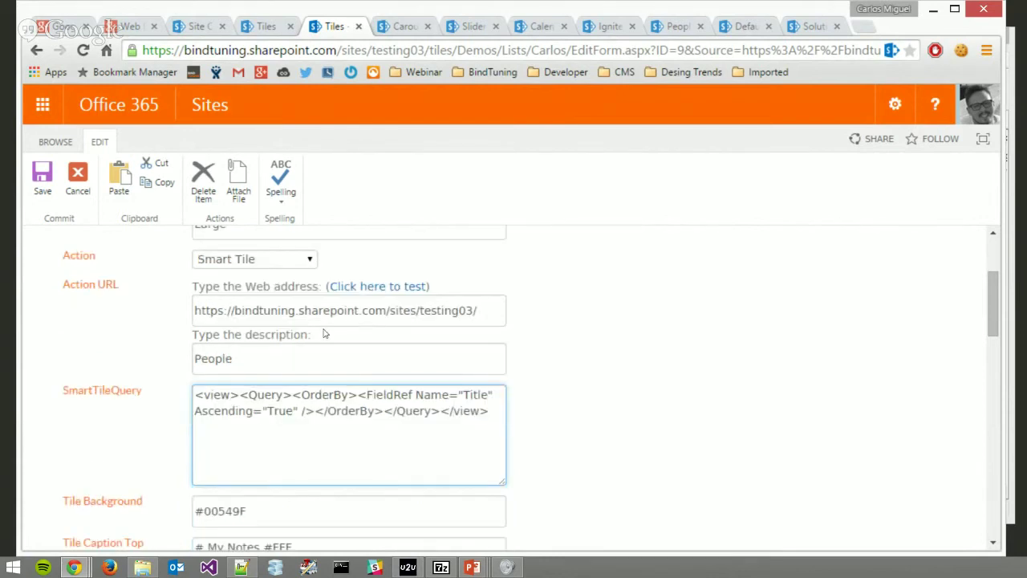
pyautogui.scroll(-1, 324, 333)
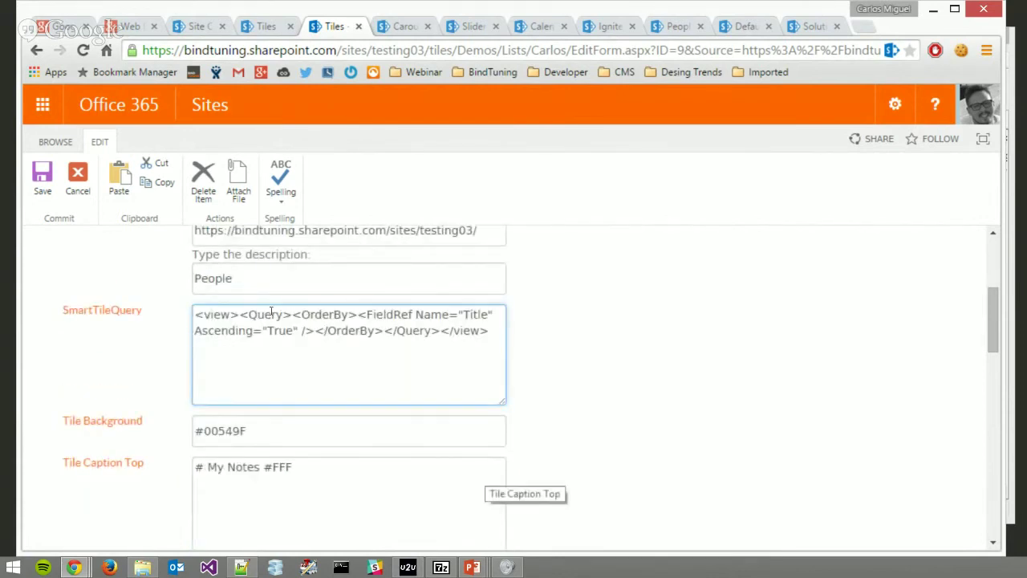
pyautogui.scroll(1, 271, 312)
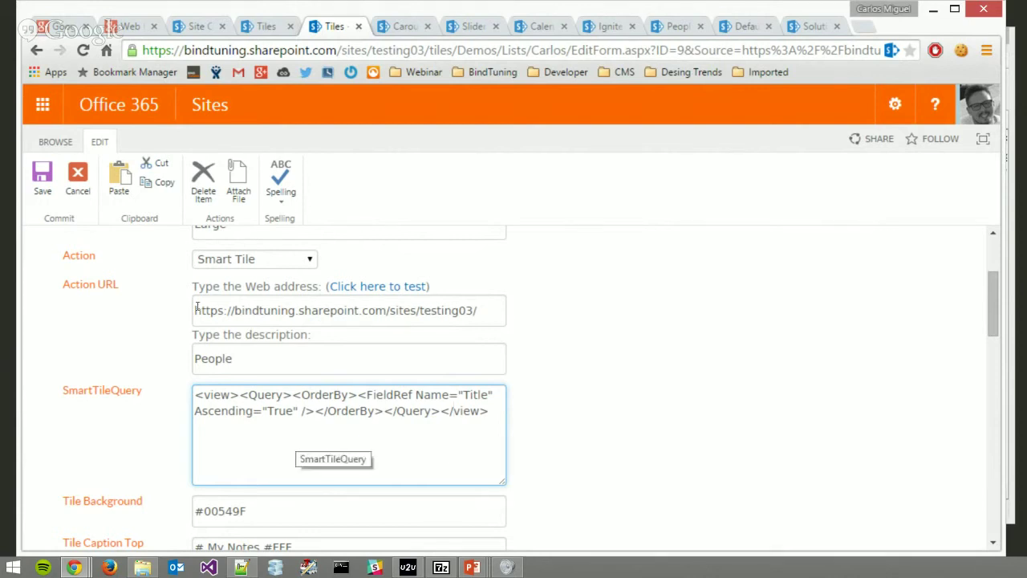
pyautogui.scroll(-1, 197, 309)
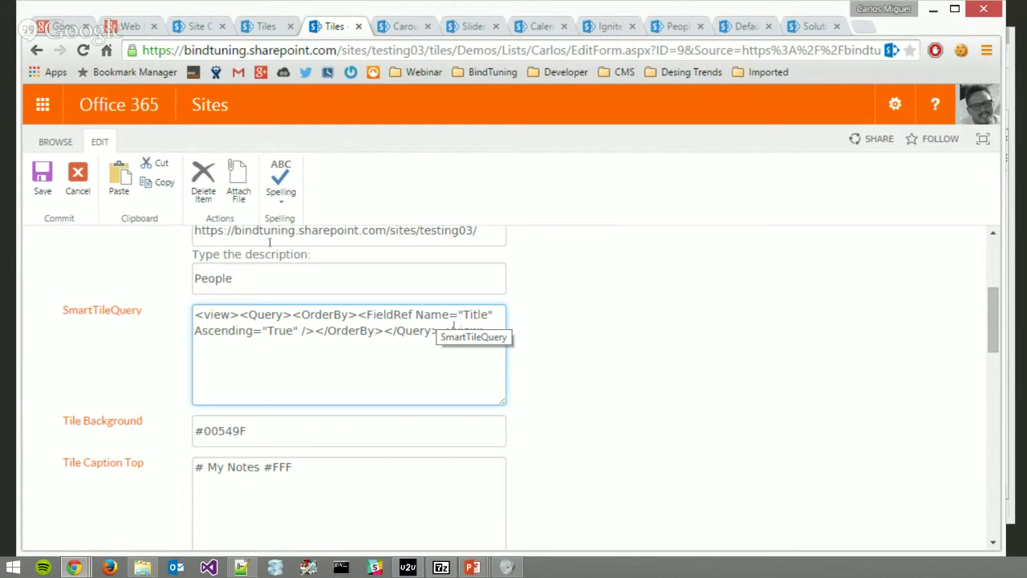
pyautogui.scroll(-1, 280, 244)
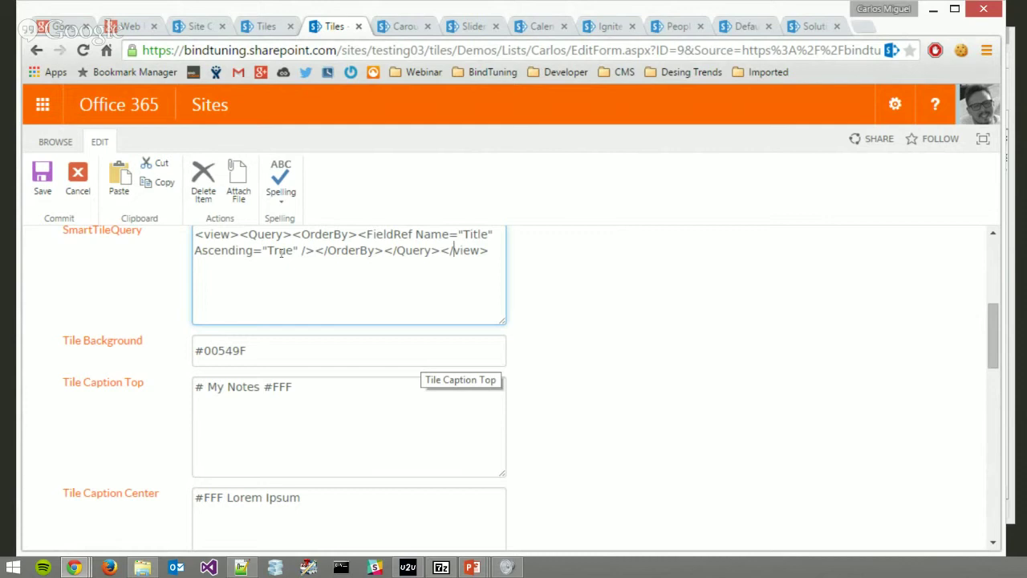
pyautogui.scroll(-1, 316, 270)
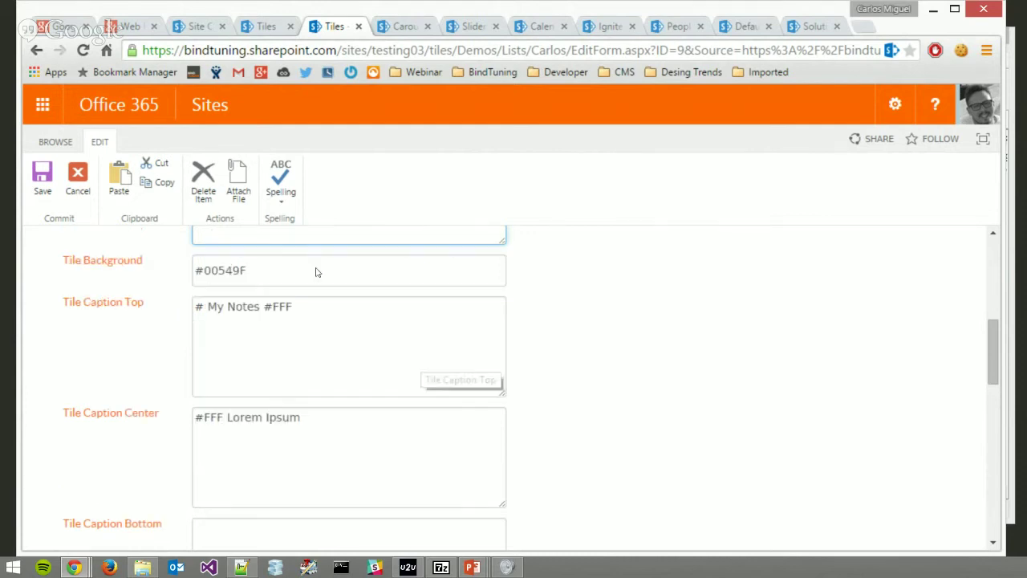
pyautogui.scroll(-1, 317, 272)
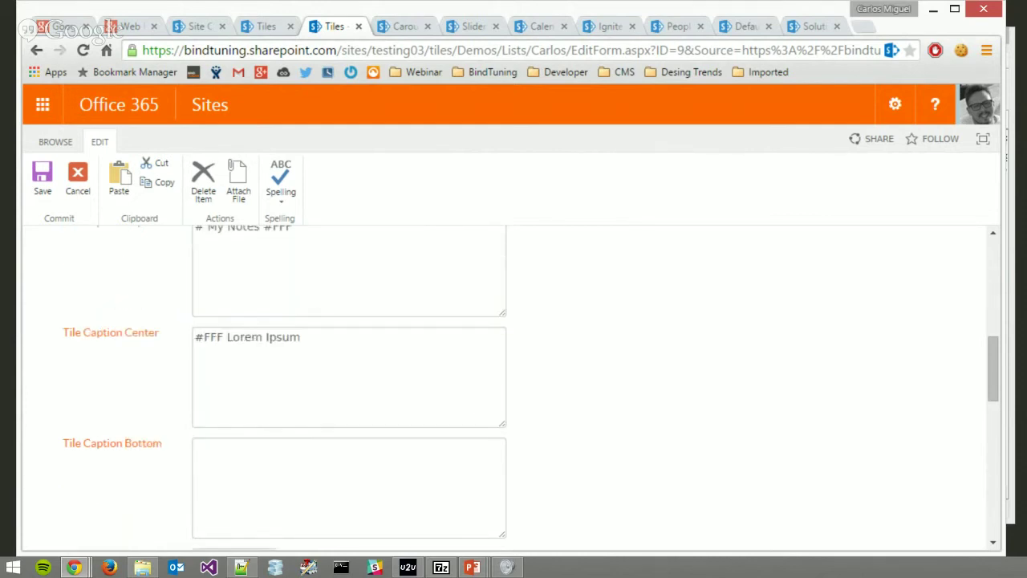
pyautogui.scroll(1, 660, 249)
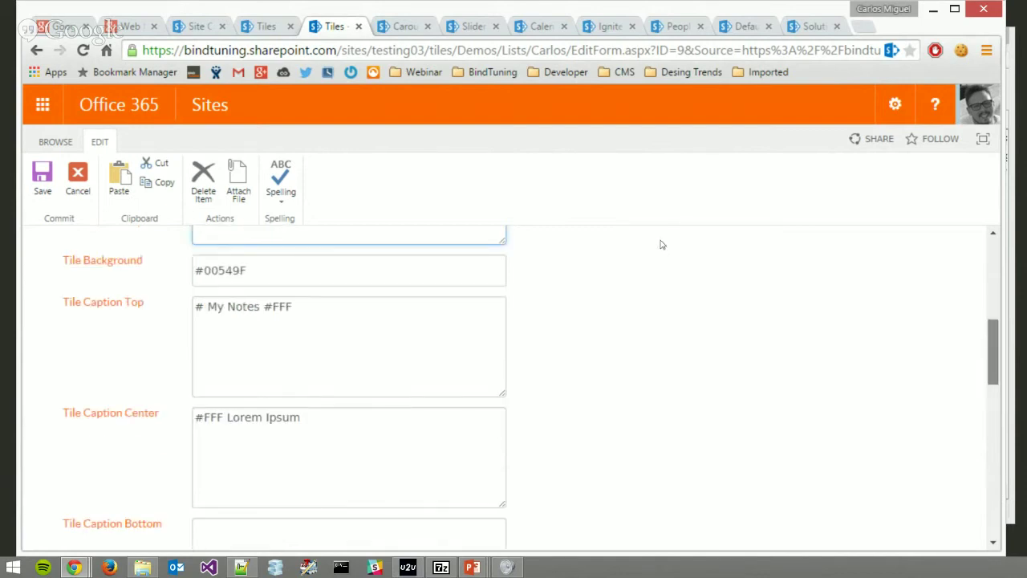
pyautogui.scroll(-1, 660, 243)
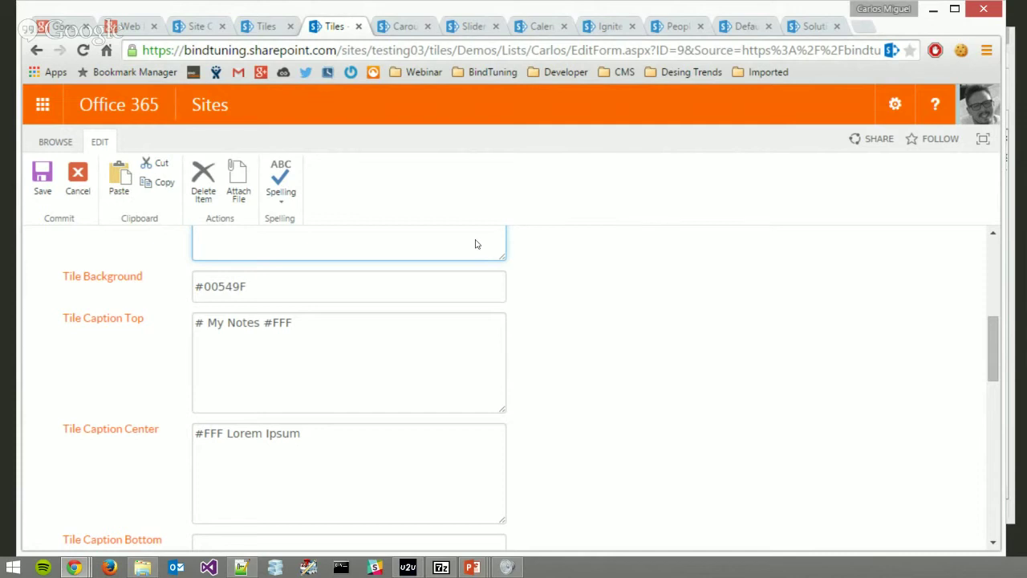
# Replace the Tile Caption Top content with two lines, # {{Title}} #FFF and ## {{Role}} #FFF.
pyautogui.press('Tab')
pyautogui.press('Tab')
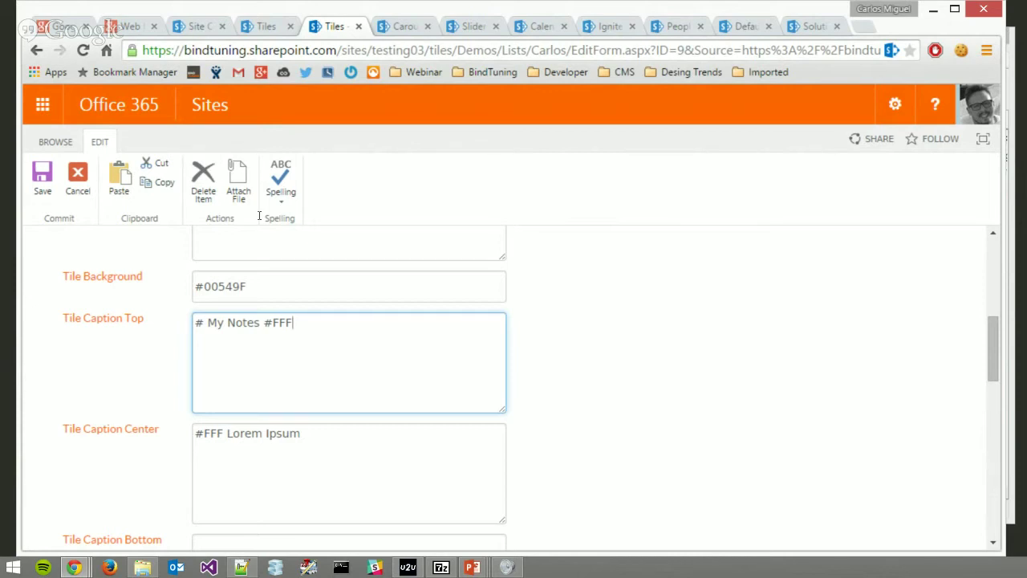
pyautogui.press('BackSpace')
pyautogui.press('BackSpace')
pyautogui.press('BackSpace')
pyautogui.press('BackSpace')
pyautogui.press('BackSpace')
pyautogui.press('BackSpace')
pyautogui.press('BackSpace')
pyautogui.press('BackSpace')
pyautogui.press('BackSpace')
pyautogui.press('BackSpace')
pyautogui.press('BackSpace')
pyautogui.press('BackSpace')
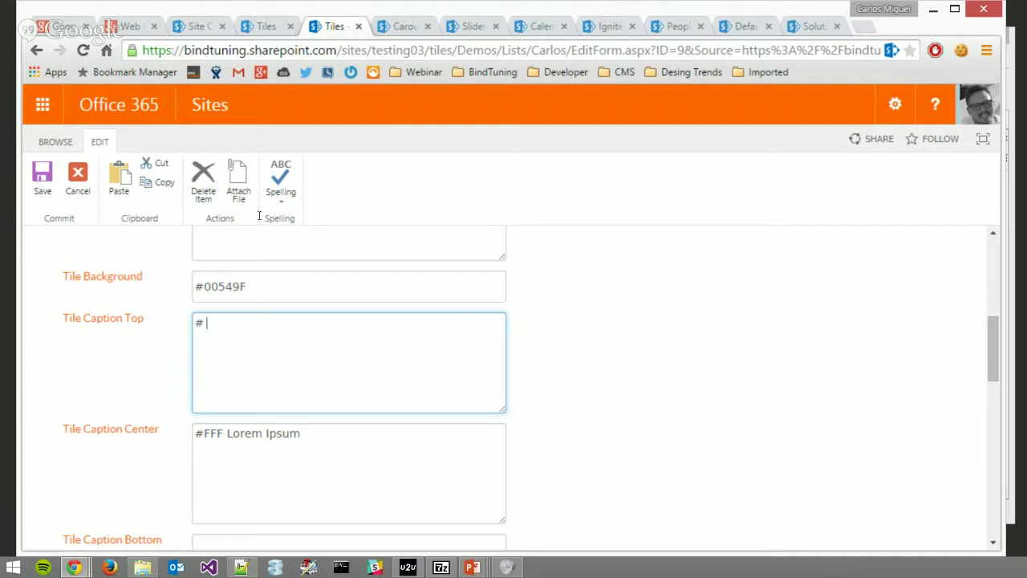
pyautogui.press('BackSpace')
pyautogui.write('{{Title}}')
pyautogui.write('#FFF')
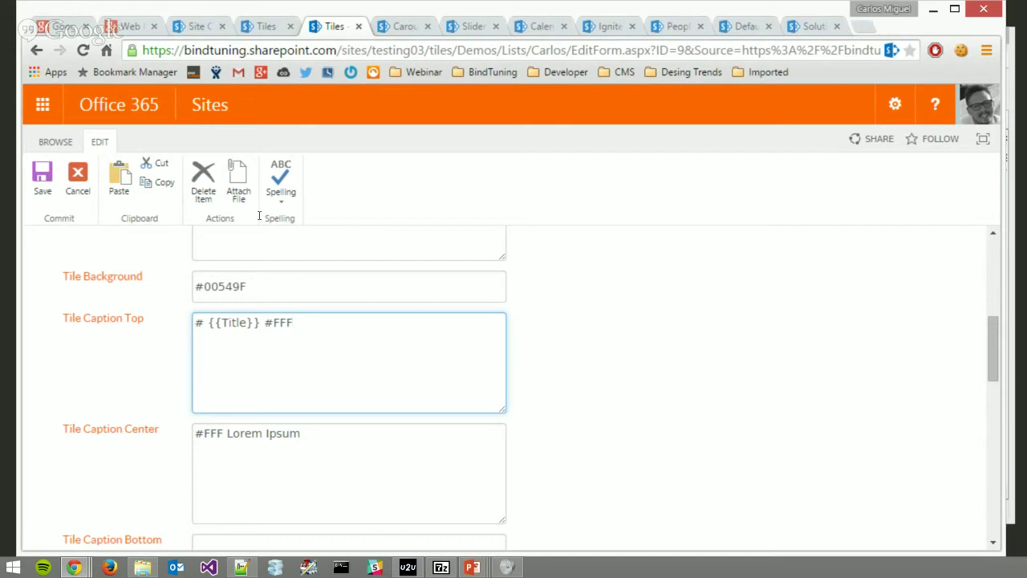
pyautogui.write('## {{Role}} #FFF')
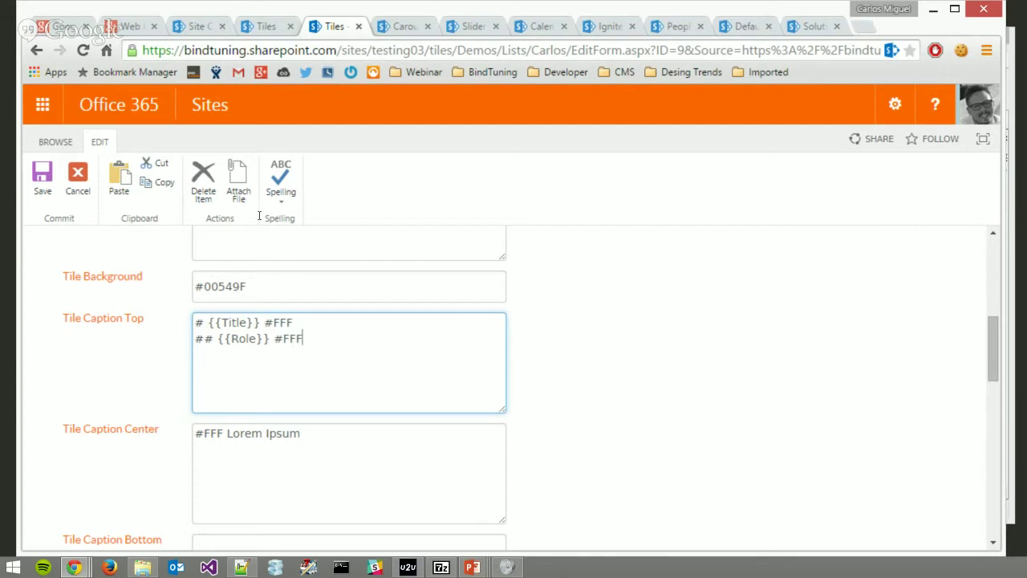
# Clear the Lorem Ipsum text and its colour code from Tile Caption Center.
pyautogui.press('Tab')
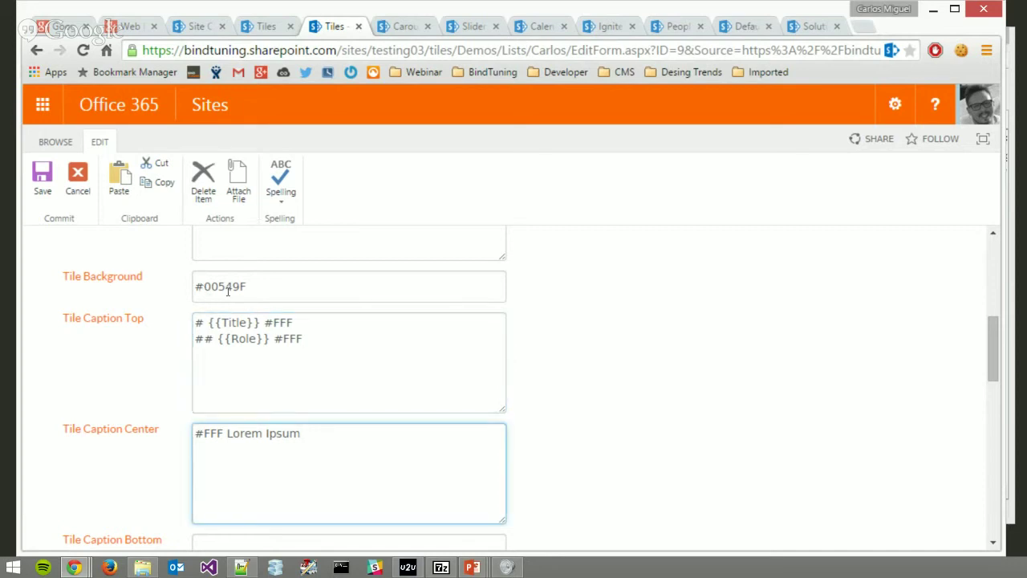
pyautogui.press('BackSpace')
pyautogui.press('BackSpace')
pyautogui.press('BackSpace')
pyautogui.press('BackSpace')
pyautogui.press('BackSpace')
pyautogui.press('BackSpace')
pyautogui.press('BackSpace')
pyautogui.press('BackSpace')
pyautogui.press('BackSpace')
pyautogui.press('BackSpace')
pyautogui.press('BackSpace')
pyautogui.press('BackSpace')
pyautogui.press('BackSpace')
pyautogui.press('BackSpace')
pyautogui.press('BackSpace')
pyautogui.press('BackSpace')
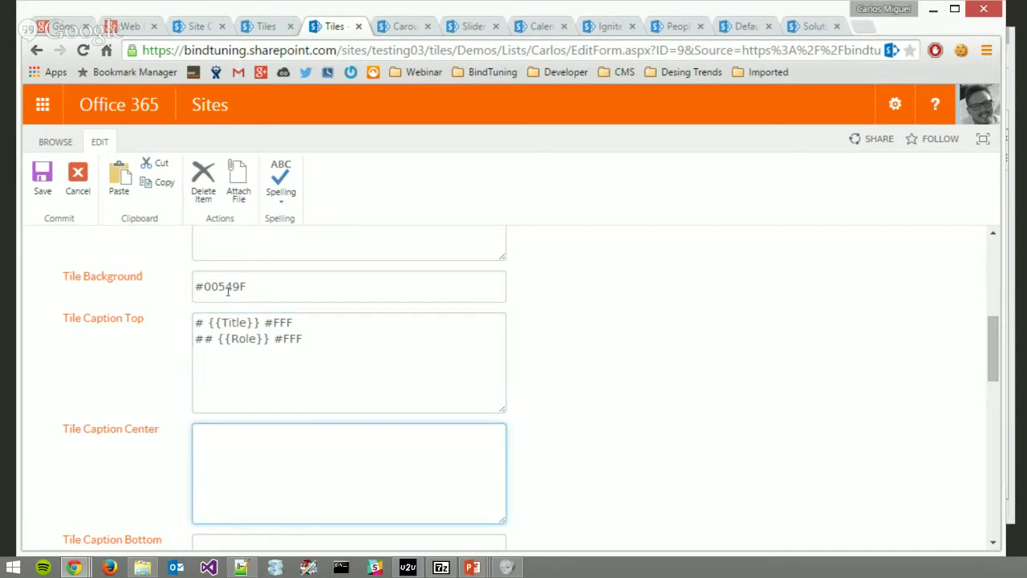
# Enter the fa-user icon code with the value 4 in Tile Caption Bottom.
pyautogui.scroll(-1, 228, 291)
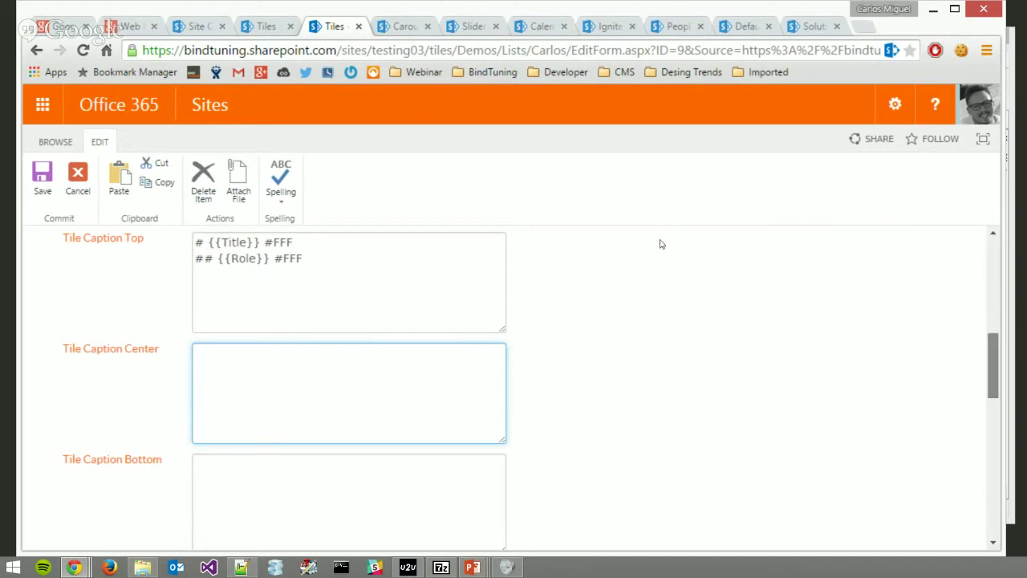
pyautogui.scroll(-1, 662, 245)
pyautogui.scroll(-1, 662, 257)
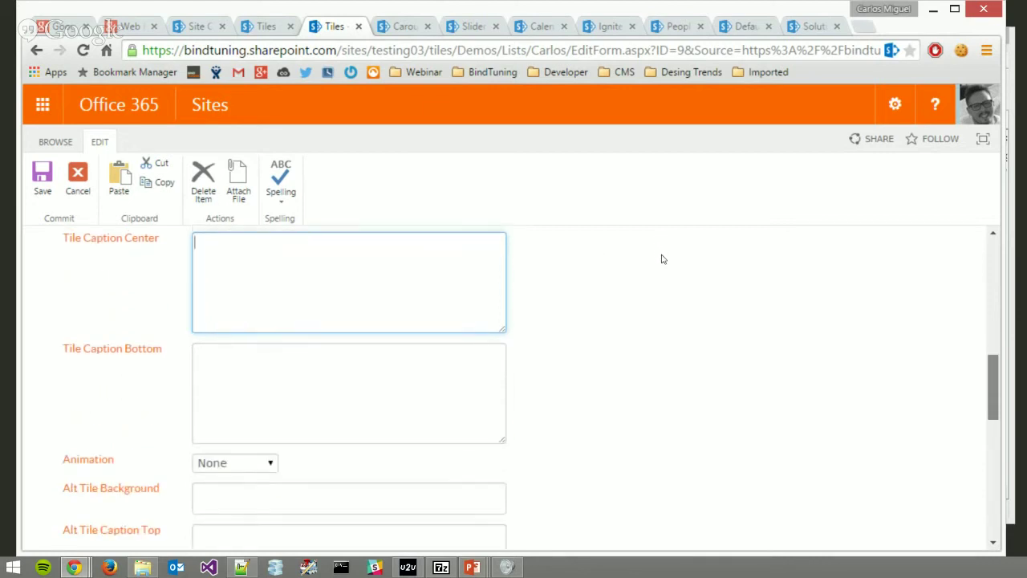
pyautogui.scroll(-2, 663, 277)
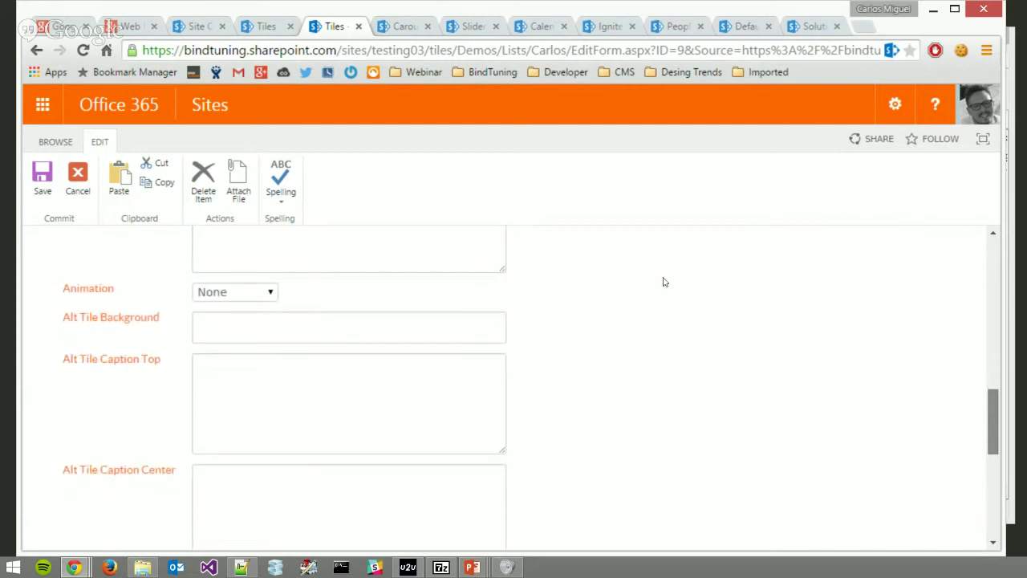
pyautogui.scroll(3, 662, 273)
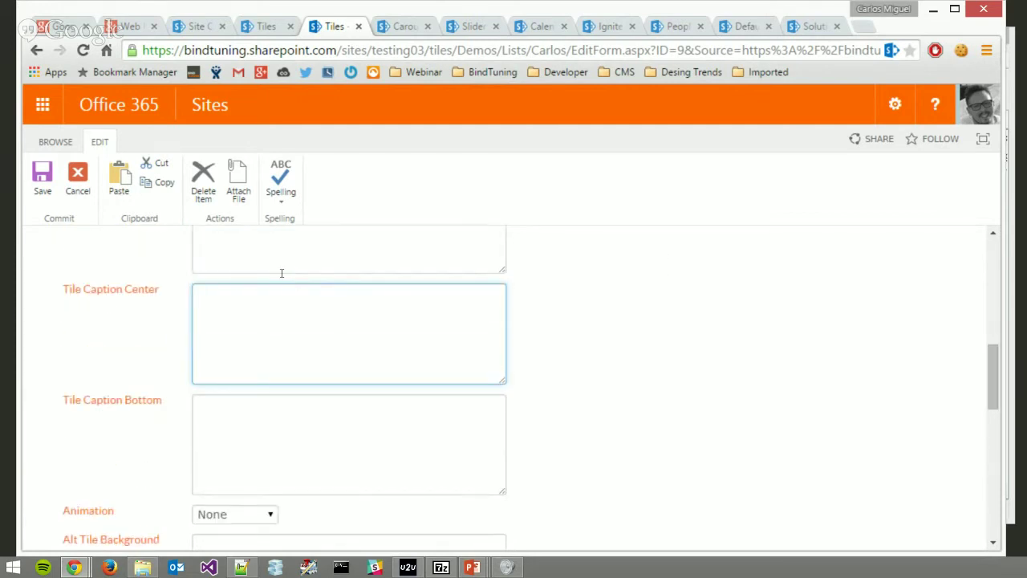
pyautogui.press('Tab')
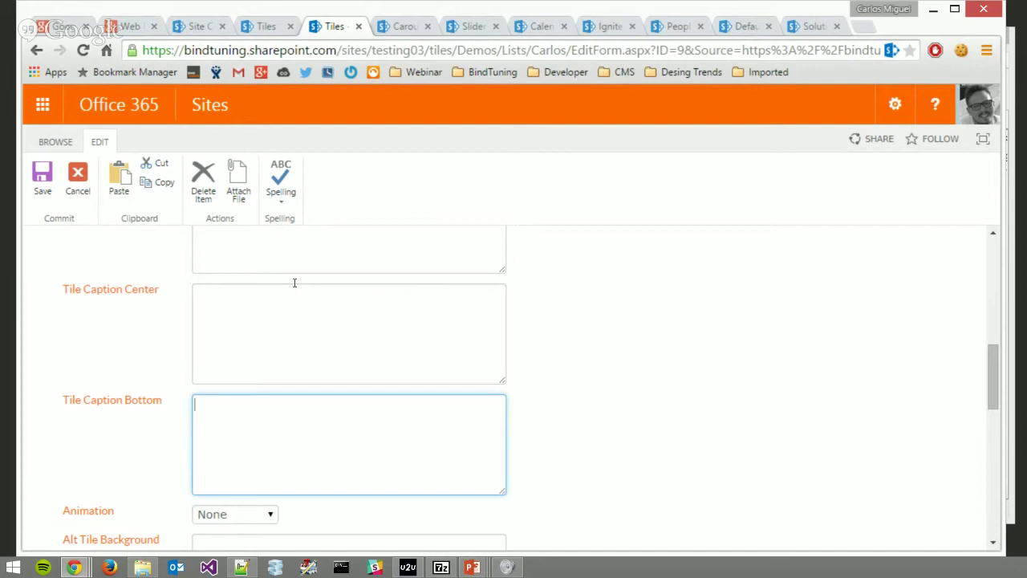
pyautogui.write('fa-')
pyautogui.write('user')
pyautogui.write('4')
pyautogui.scroll(-1, 436, 228)
pyautogui.scroll(-5, 436, 229)
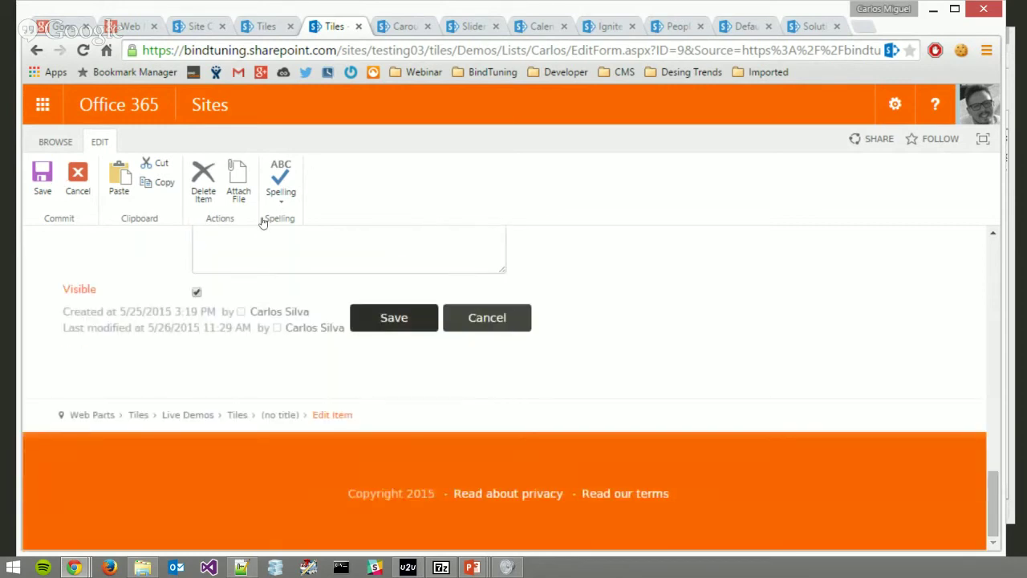
# Append the colour code #FFF to the icon line in Tile Caption Bottom and save the tile item.
pyautogui.scroll(5, 246, 268)
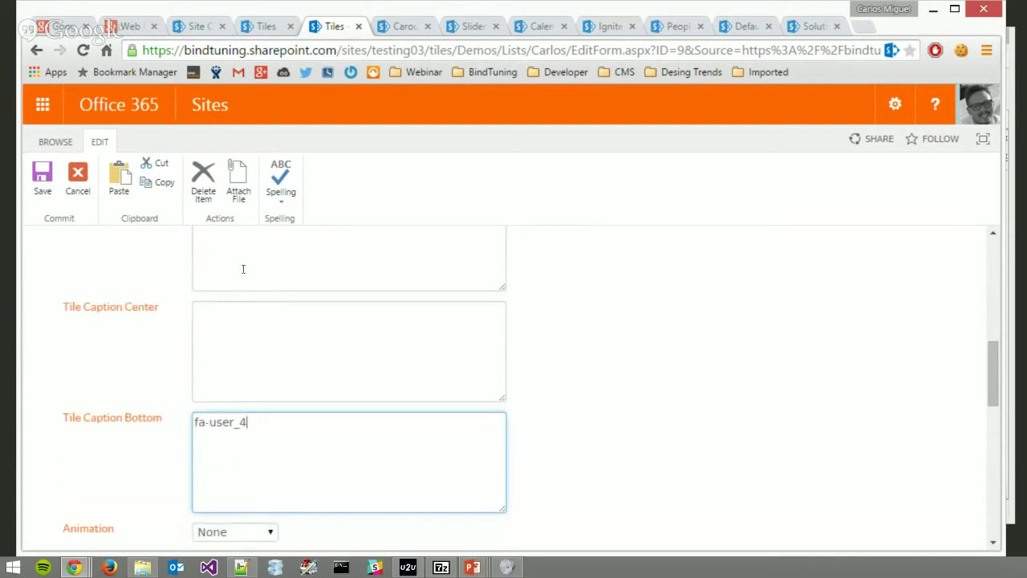
pyautogui.write('#FFF')
pyautogui.click(528, 265)
pyautogui.scroll(-5, 532, 276)
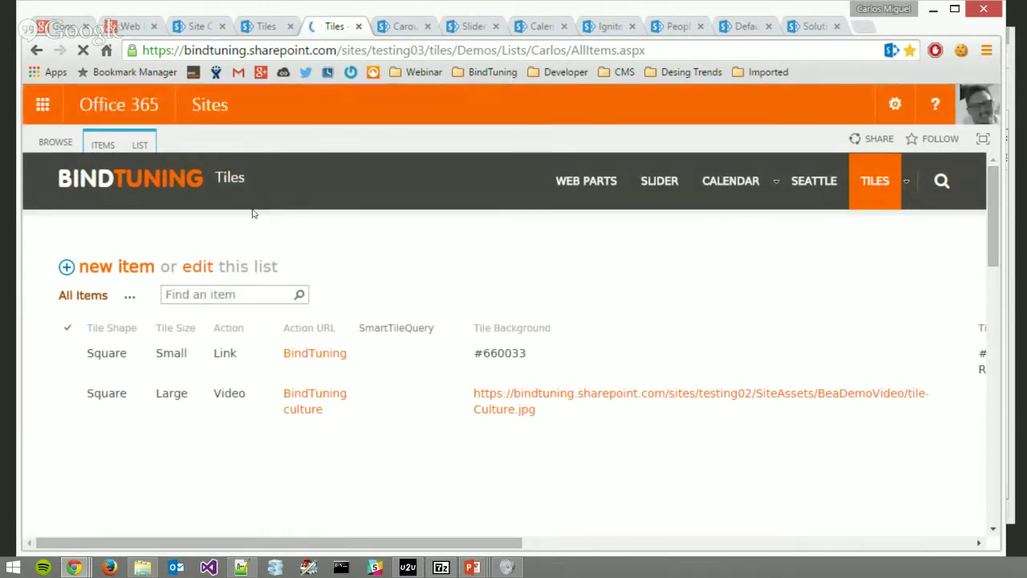
pyautogui.scroll(-5, 653, 183)
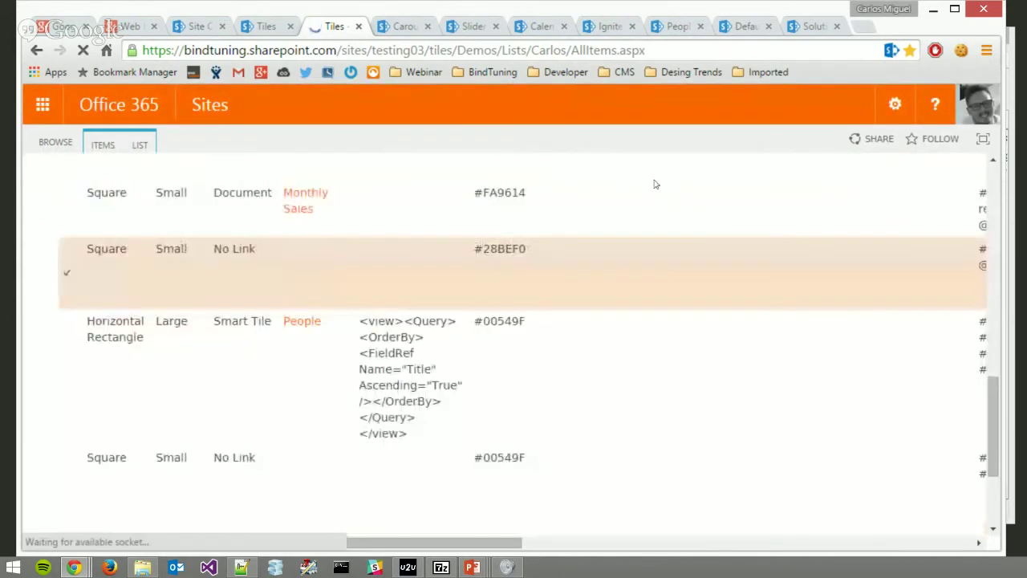
pyautogui.click(225, 337)
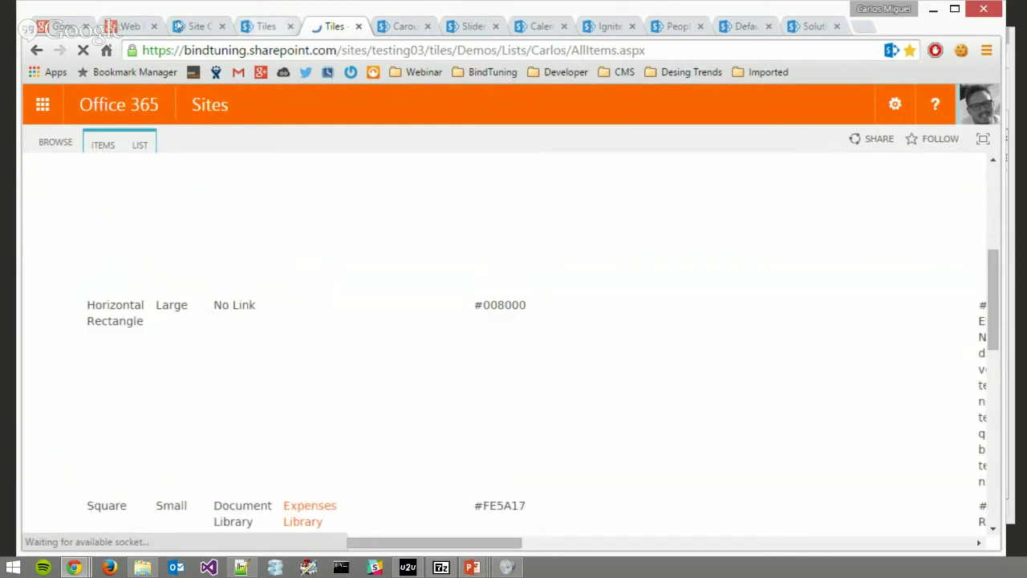
# Reload the My Tiles page and view the smart tile next to the Birthdays tile.
pyautogui.click(241, 28)
pyautogui.press('Return')
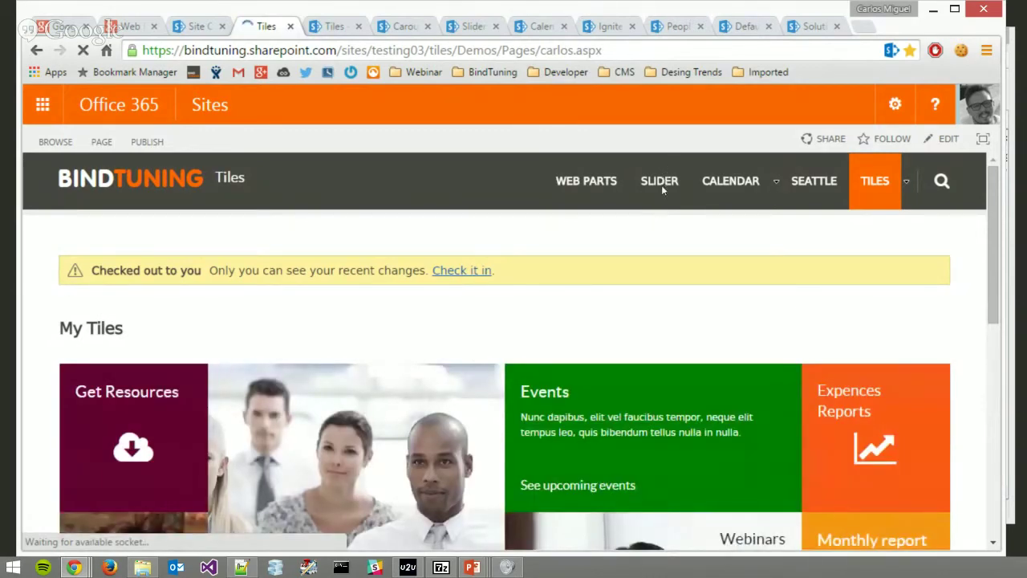
pyautogui.scroll(-2, 661, 193)
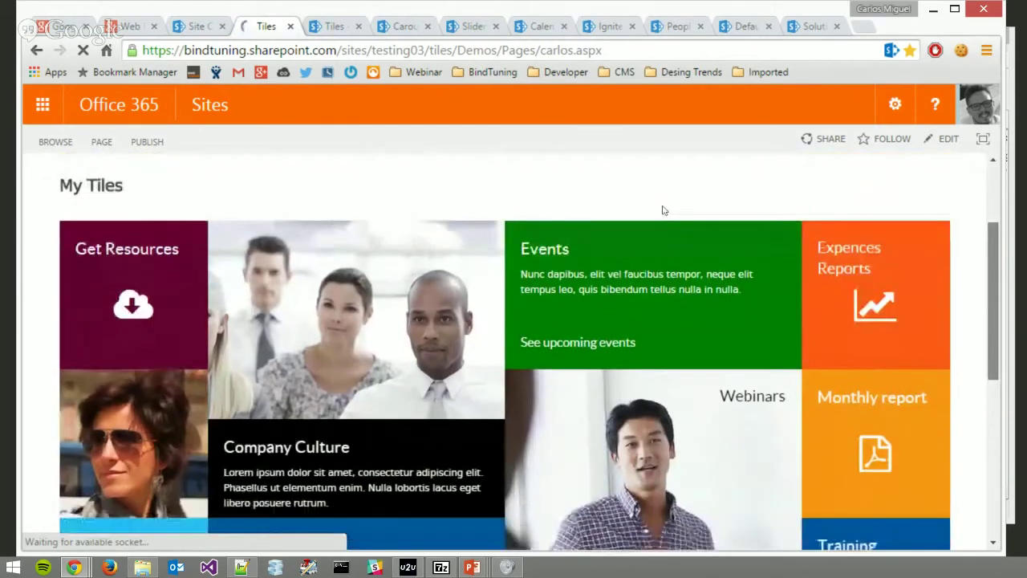
pyautogui.scroll(-2, 663, 229)
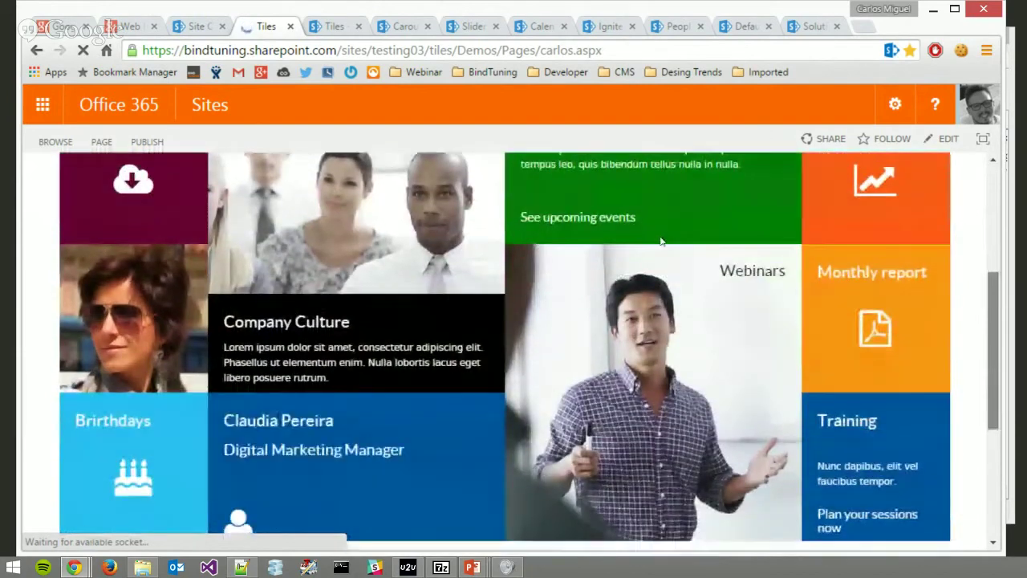
pyautogui.scroll(-1, 660, 248)
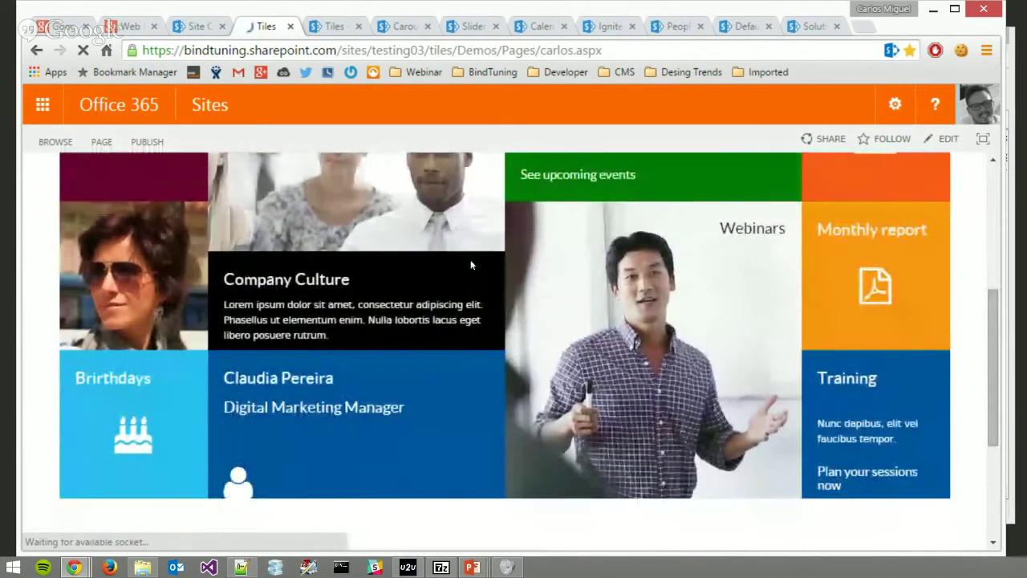
# Compare the smart tile with the titles and roles in the People list, and return to the My Tiles page.
pyautogui.moveTo(523, 257)
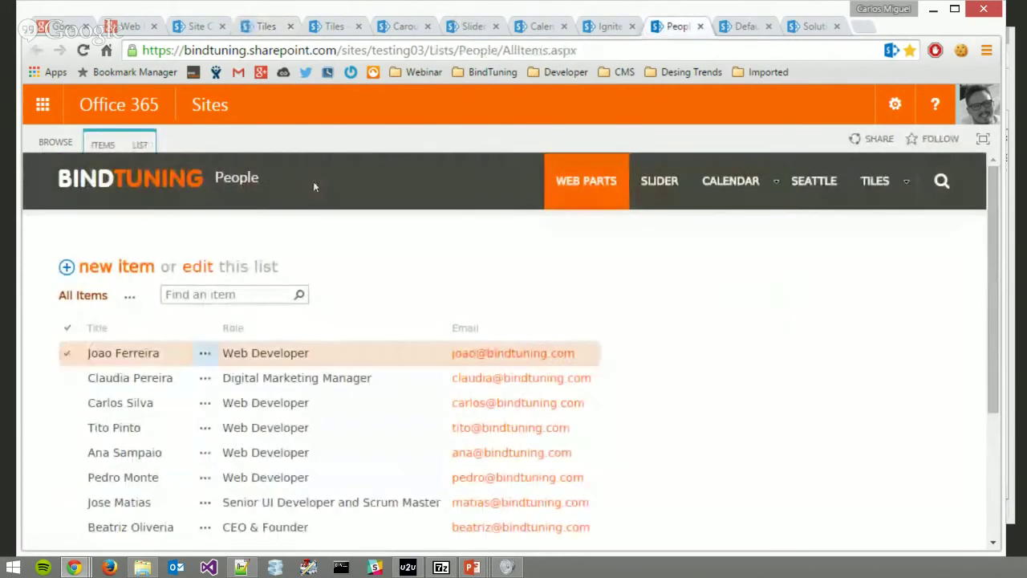
pyautogui.click(313, 186)
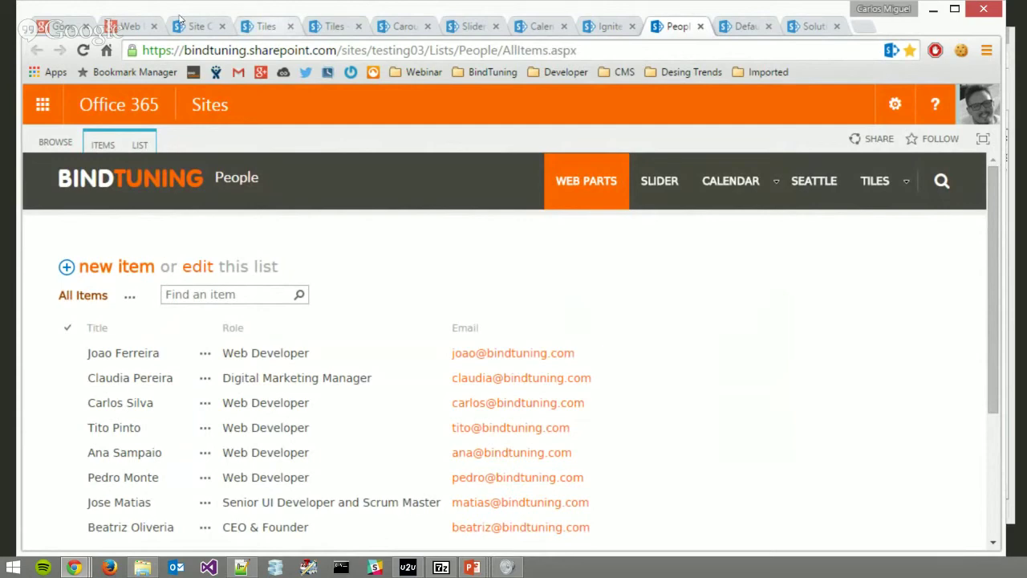
pyautogui.hotkey('ctrl', '4')
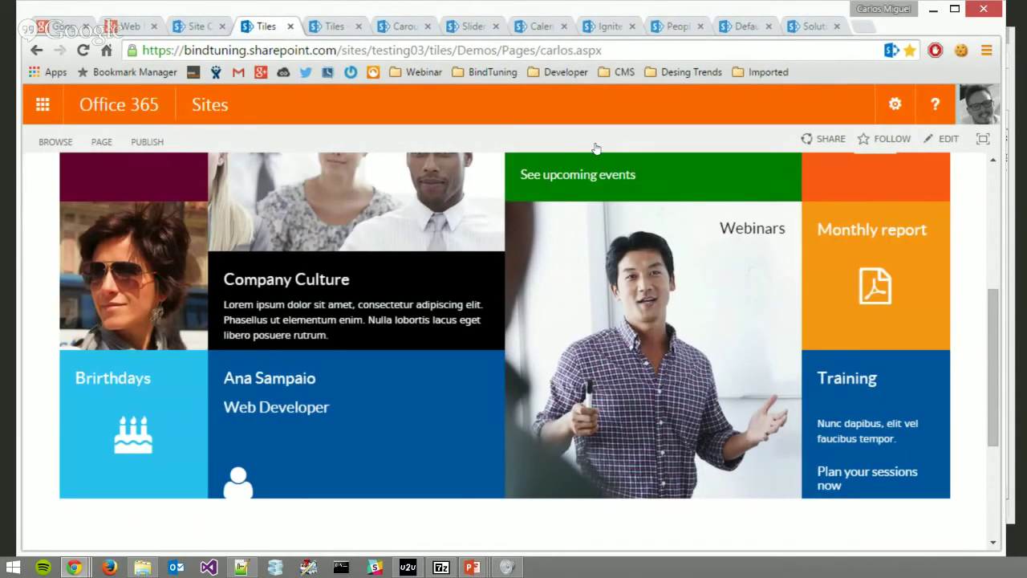
# Narrow the browser window to check how the tiles rearrange, and restore its width.
pyautogui.scroll(1, 661, 212)
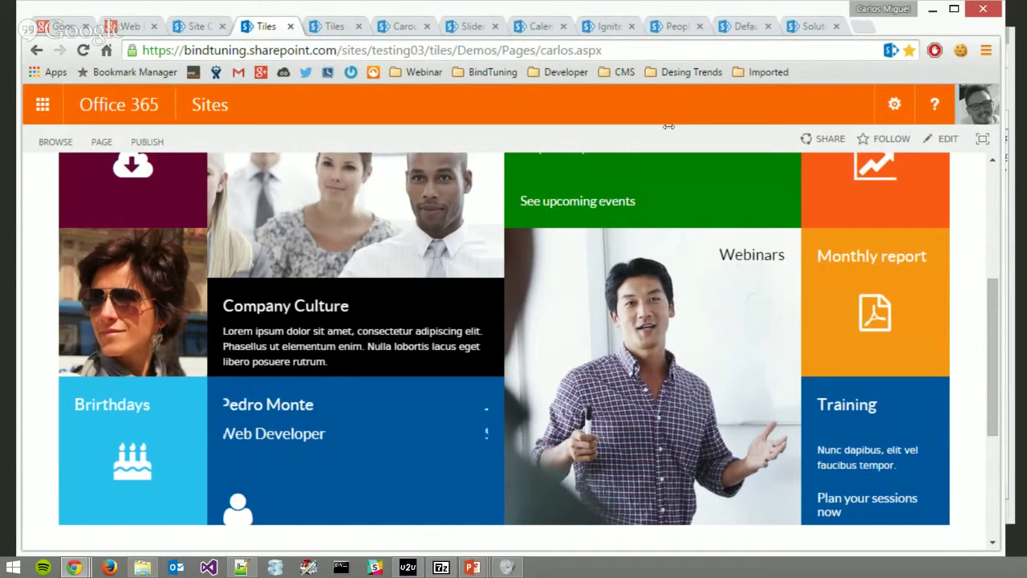
pyautogui.moveTo(669, 126); pyautogui.dragTo(512, 140)
pyautogui.scroll(-1, 476, 210)
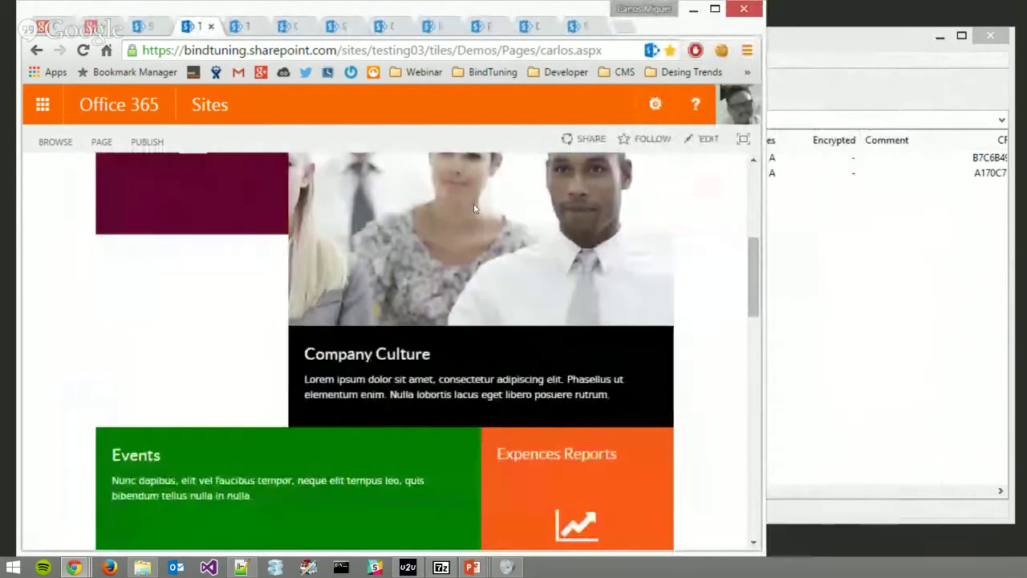
pyautogui.moveTo(508, 225); pyautogui.dragTo(482, 192)
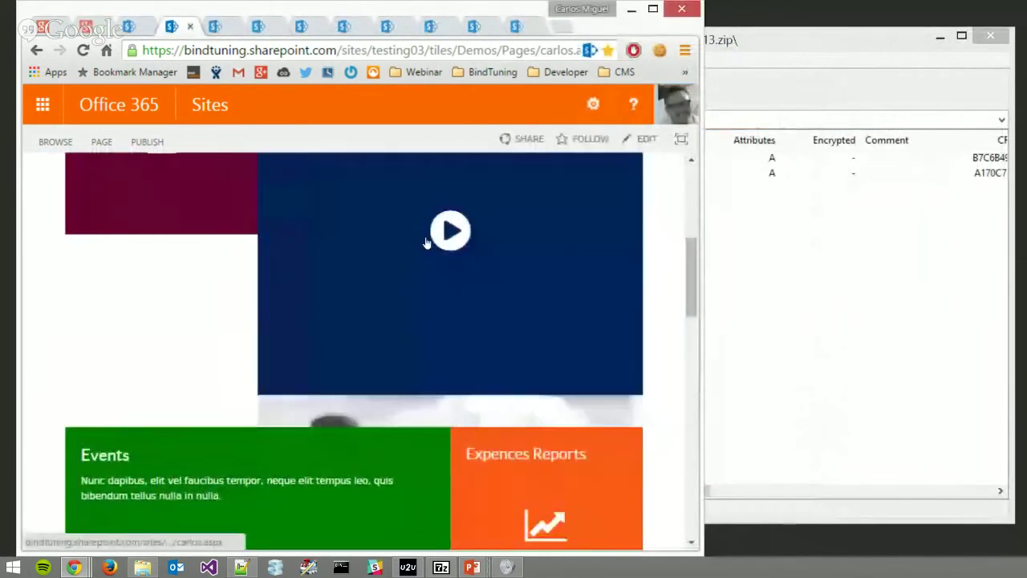
pyautogui.moveTo(482, 230); pyautogui.dragTo(607, 227)
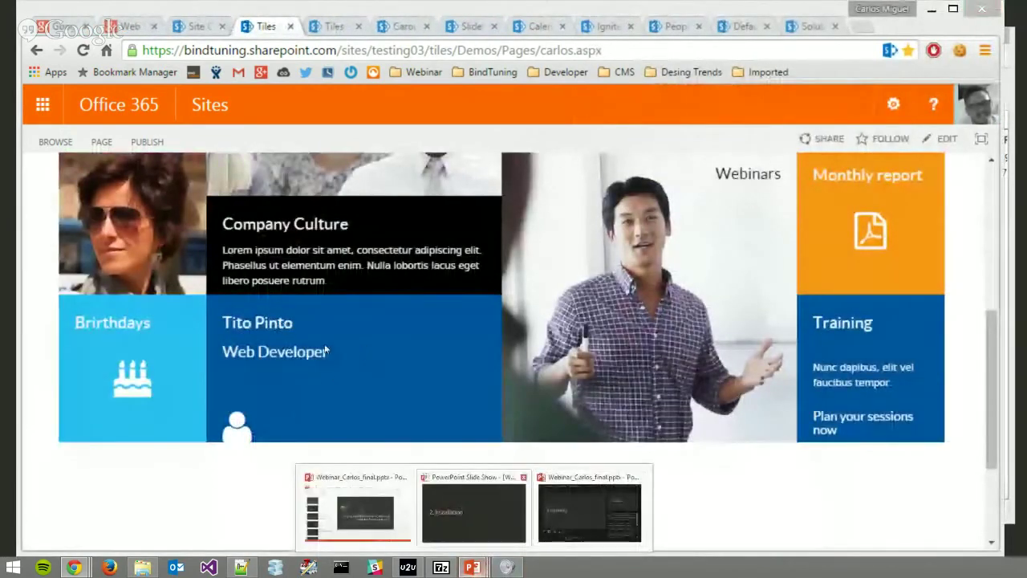
# Switch to the PowerPoint slide show and advance from the Installation slide to the demo slide.
pyautogui.hotkey('alt', 'Tab')
pyautogui.press('Right')
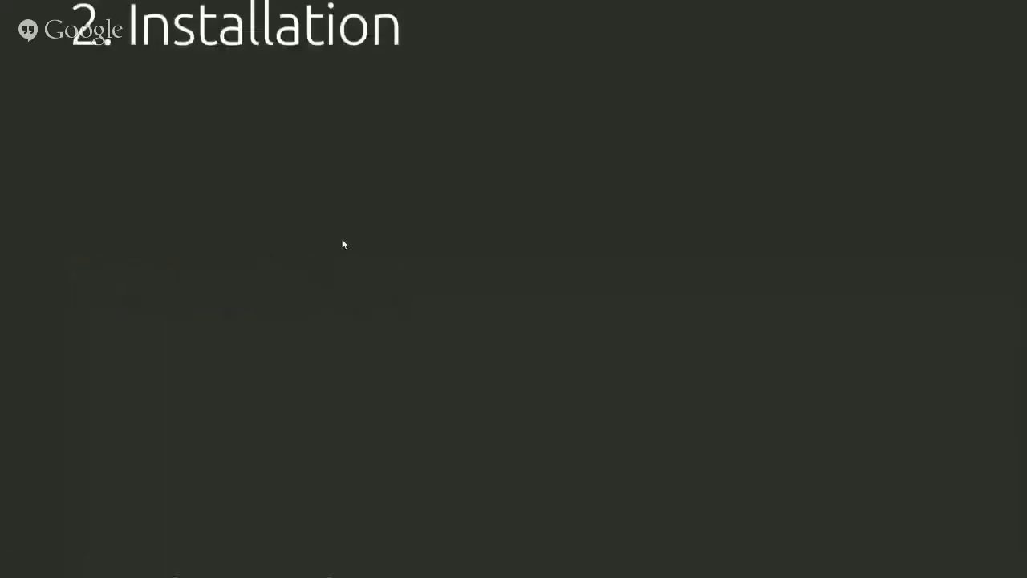
pyautogui.press('Right')
pyautogui.press('Right')
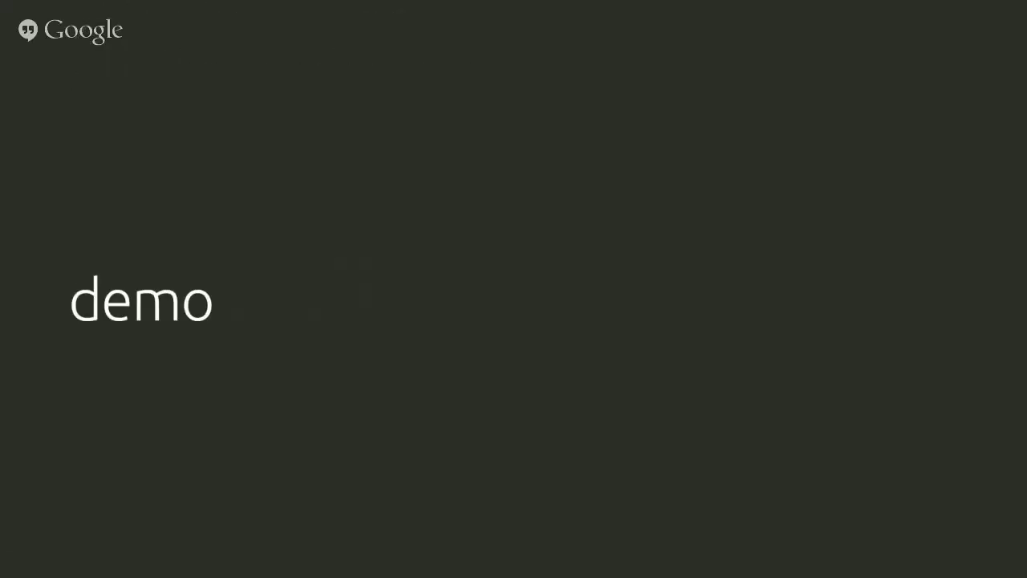
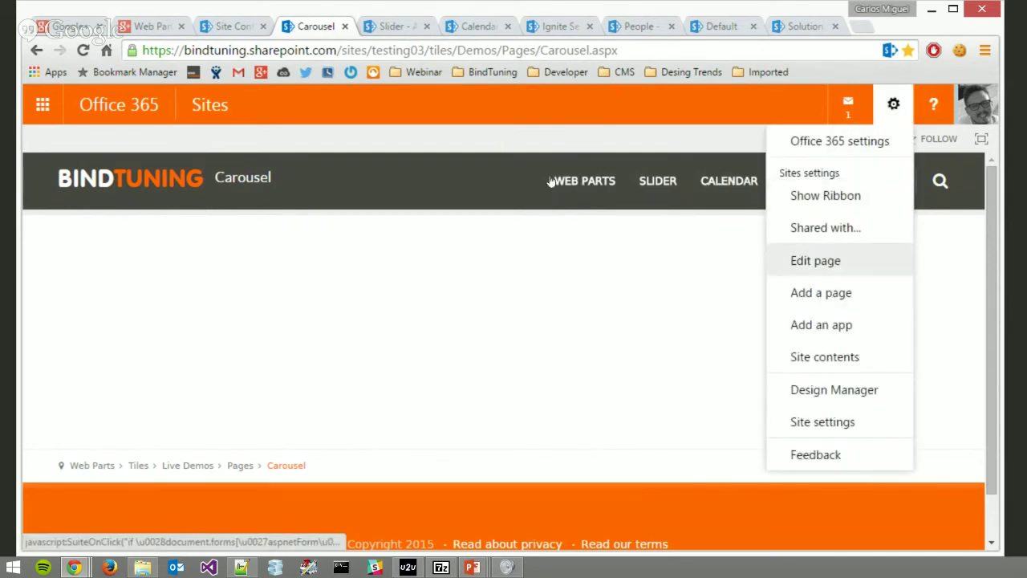
# Open the Carousel page for editing and add the BindTuning Slider web part from the BindTuning category.
pyautogui.press('Return')
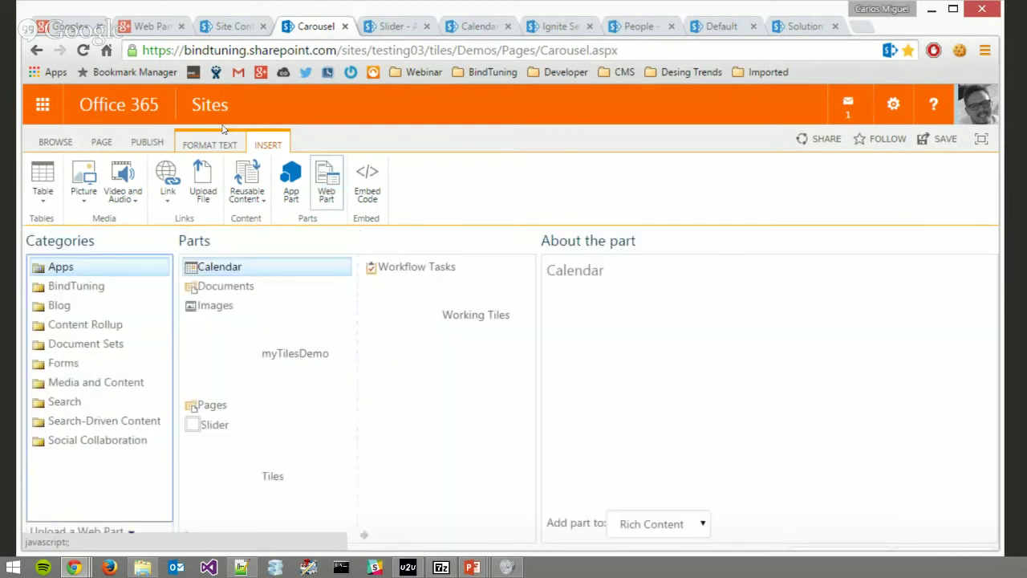
pyautogui.press('Down')
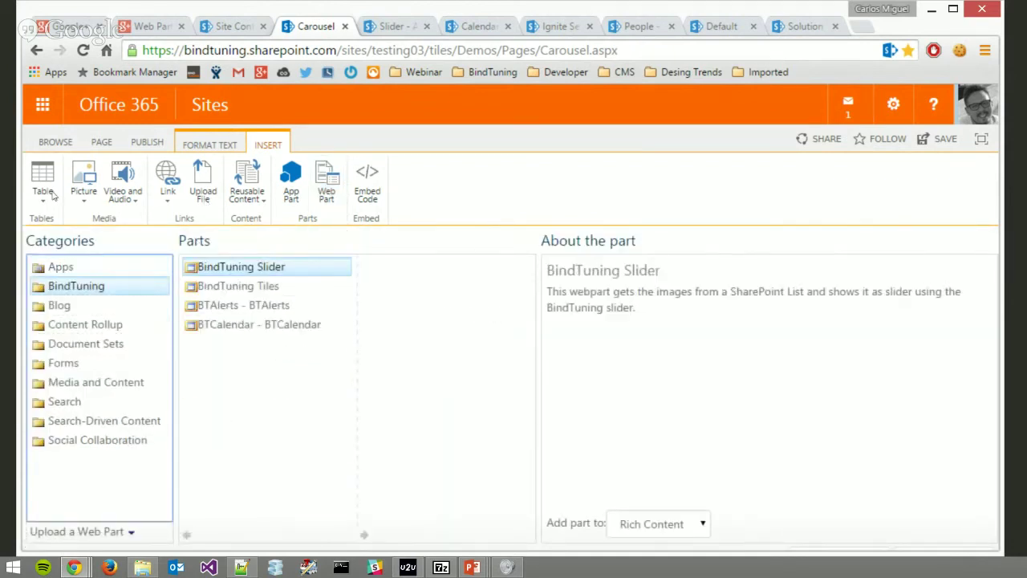
pyautogui.press('Tab')
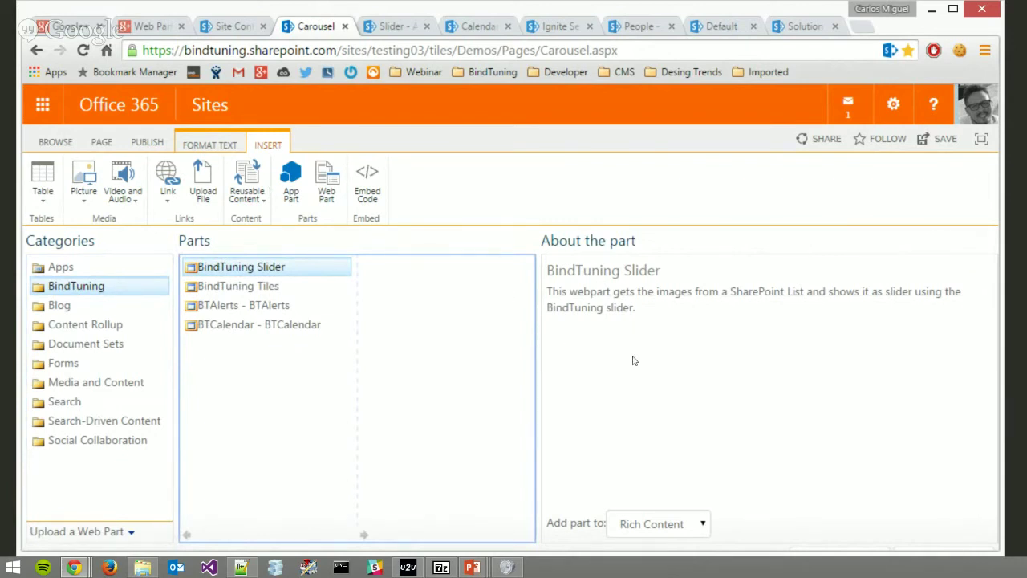
pyautogui.click(210, 144)
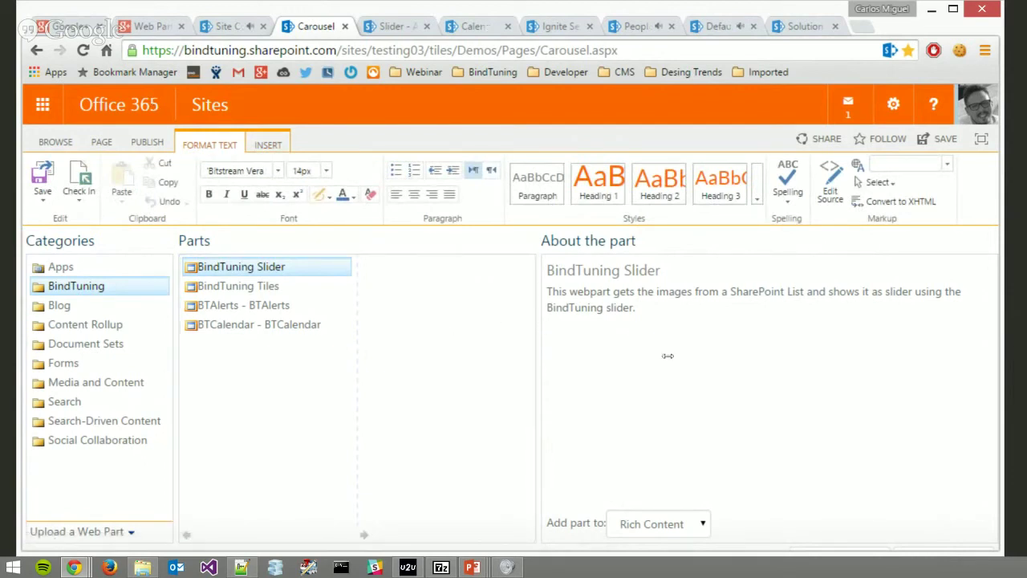
pyautogui.doubleClick(640, 10)
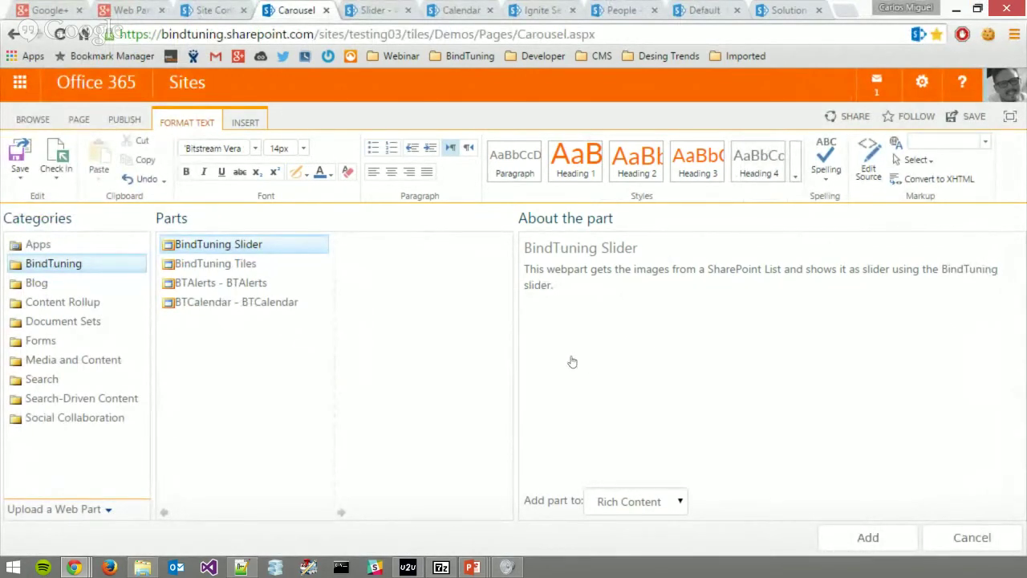
pyautogui.press('Return')
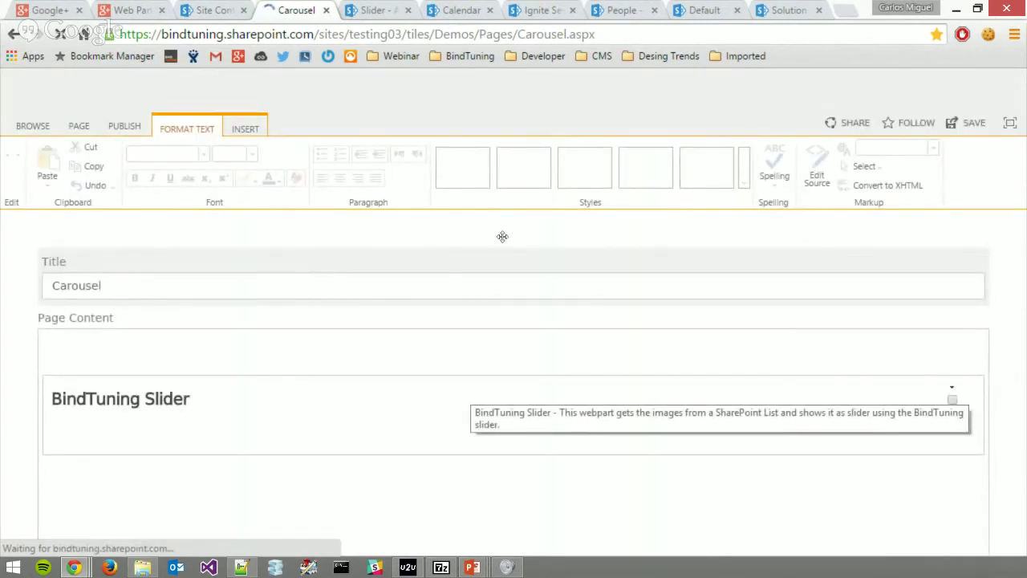
# Set the slider web part's title to My Slider and collapse its Appearance settings.
pyautogui.scroll(-5, 503, 241)
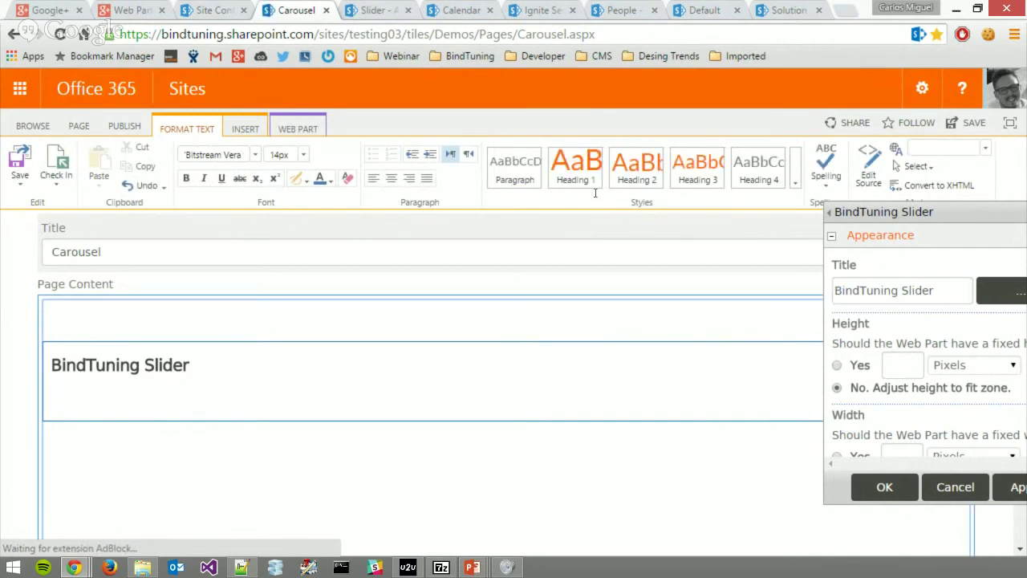
pyautogui.hotkey('ctrl', 'shift', 'Left')
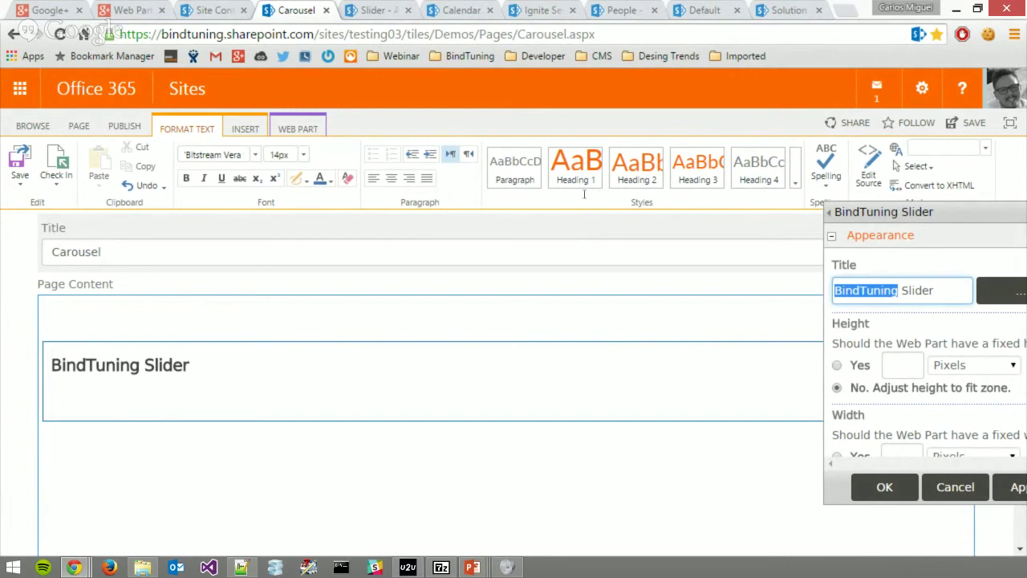
pyautogui.write('My')
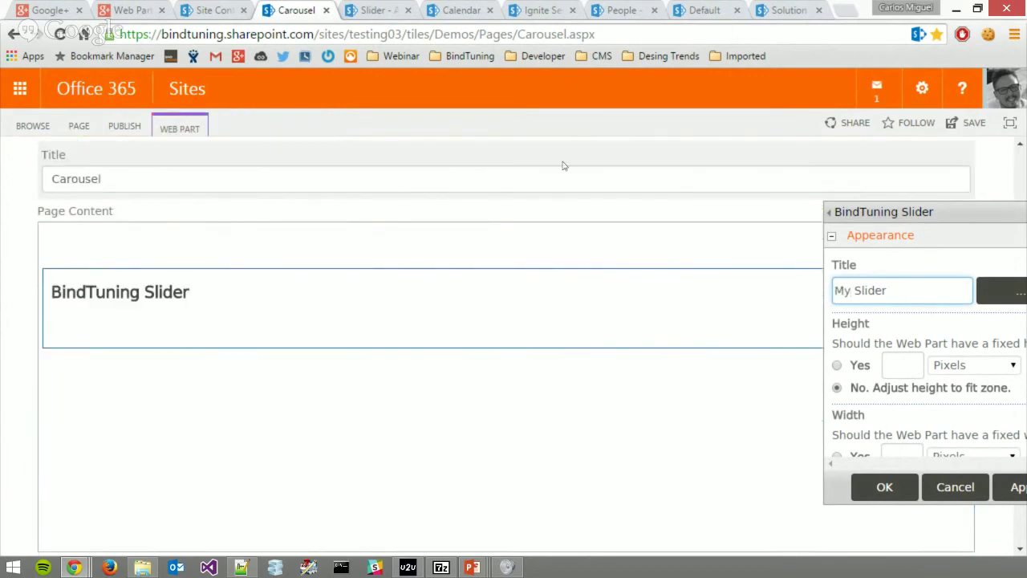
pyautogui.hotkey('shift', 'Tab')
pyautogui.press('Return')
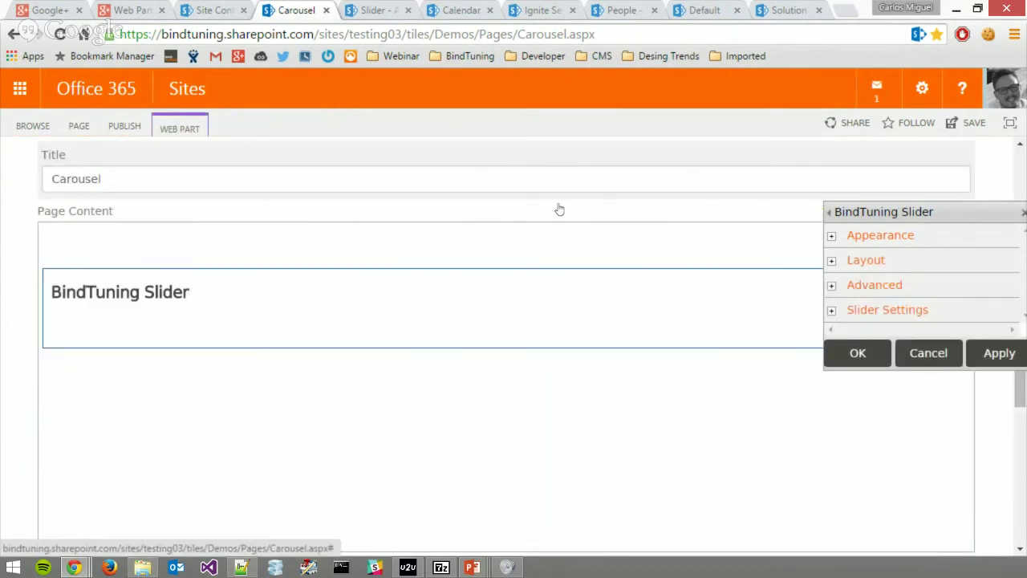
# In the web part's Slider Settings, set the List URL to the Slider list's address, ending at AllItems.aspx.
pyautogui.press('Tab')
pyautogui.press('Tab')
pyautogui.press('Tab')
pyautogui.press('Return')
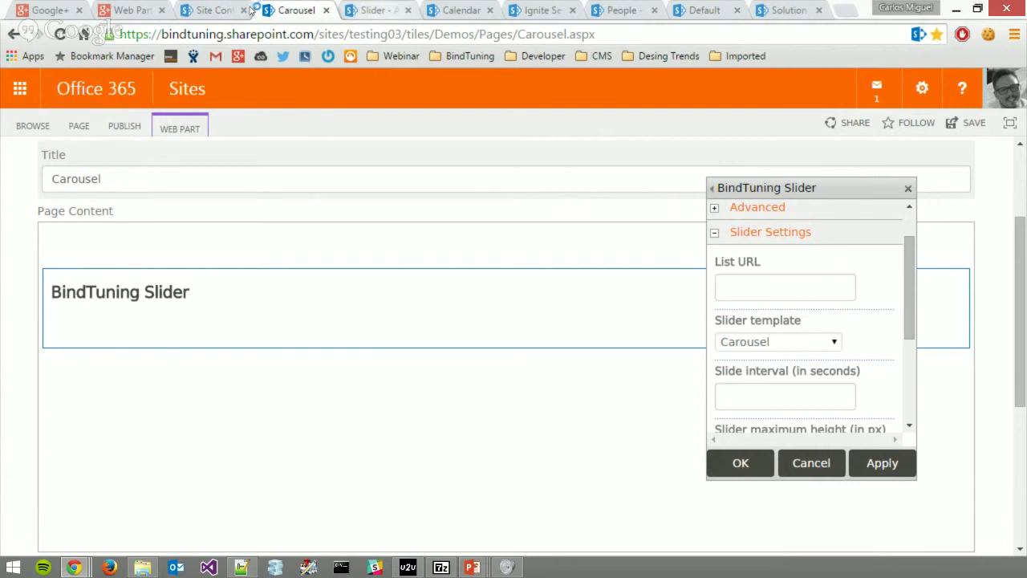
pyautogui.hotkey('ctrl', 'Tab')
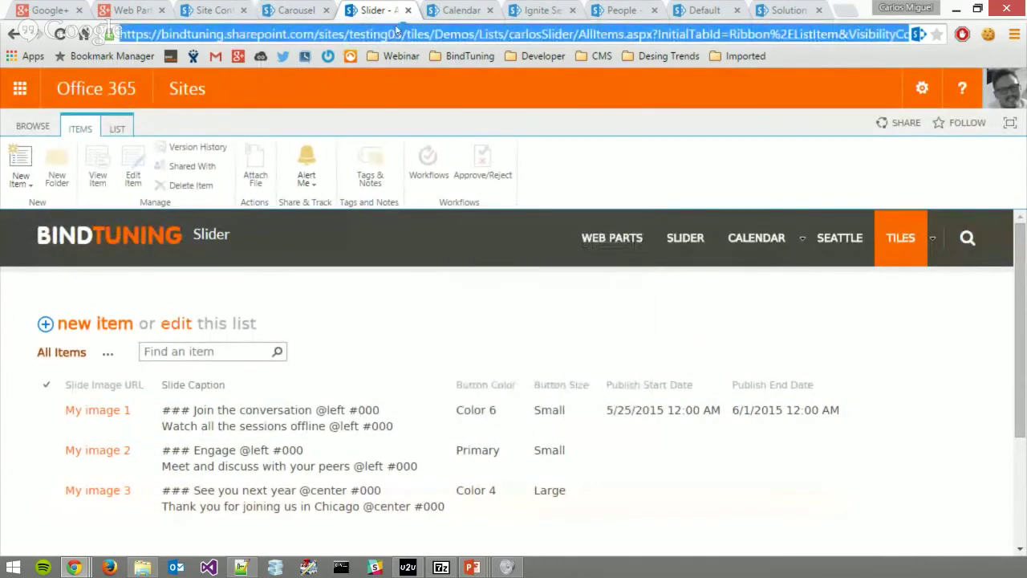
pyautogui.moveTo(653, 34); pyautogui.dragTo(118, 33)
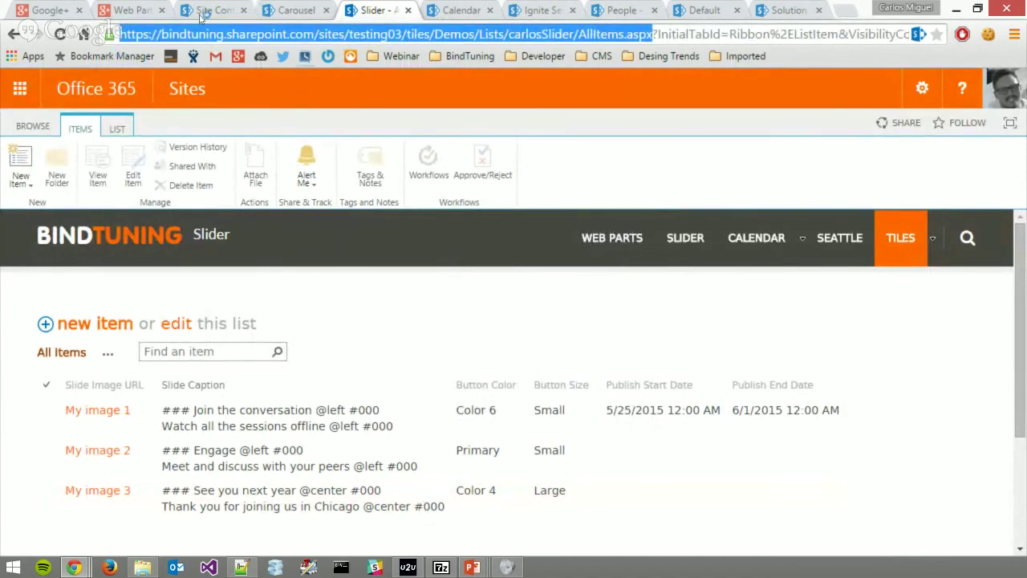
pyautogui.hotkey('ctrl', 'shift', 'Tab')
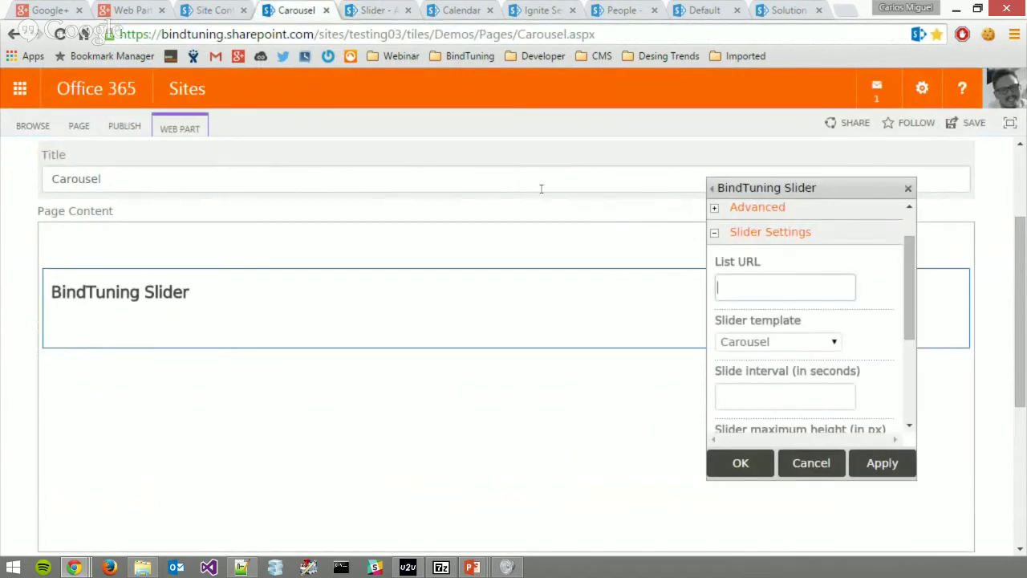
pyautogui.hotkey('ctrl', 'v')
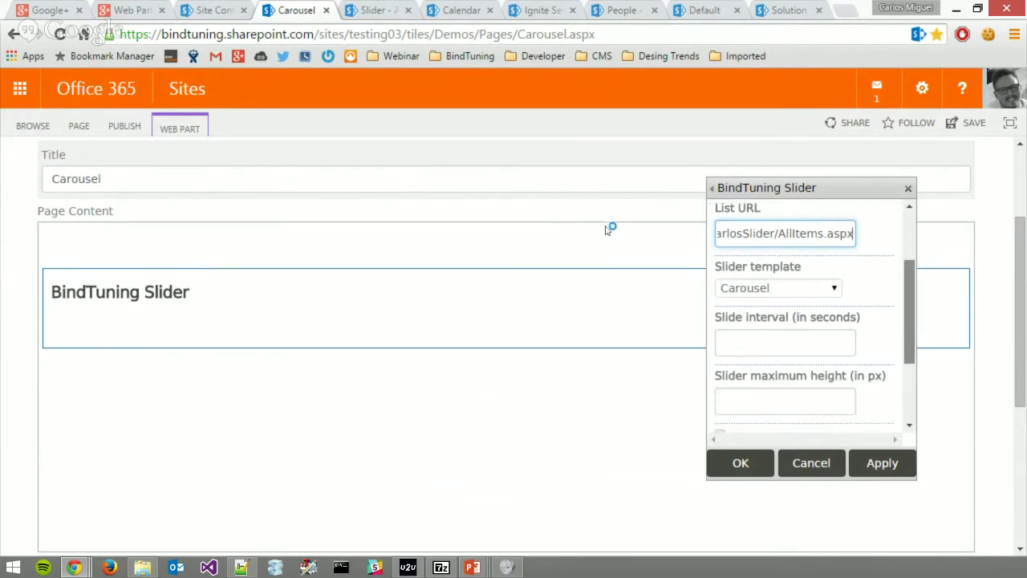
# Look through the available slider templates and leave Carousel selected.
pyautogui.press('Tab')
pyautogui.hotkey('alt', 'Down')
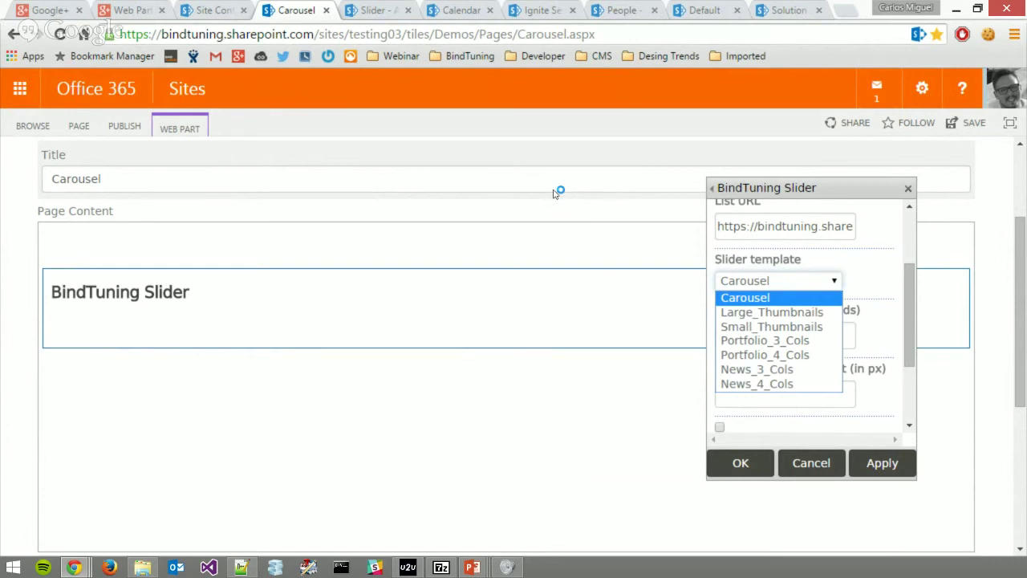
pyautogui.press('Down')
pyautogui.press('Down')
pyautogui.press('Up')
pyautogui.press('Down')
pyautogui.press('Down')
pyautogui.press('Down')
pyautogui.click(524, 202)
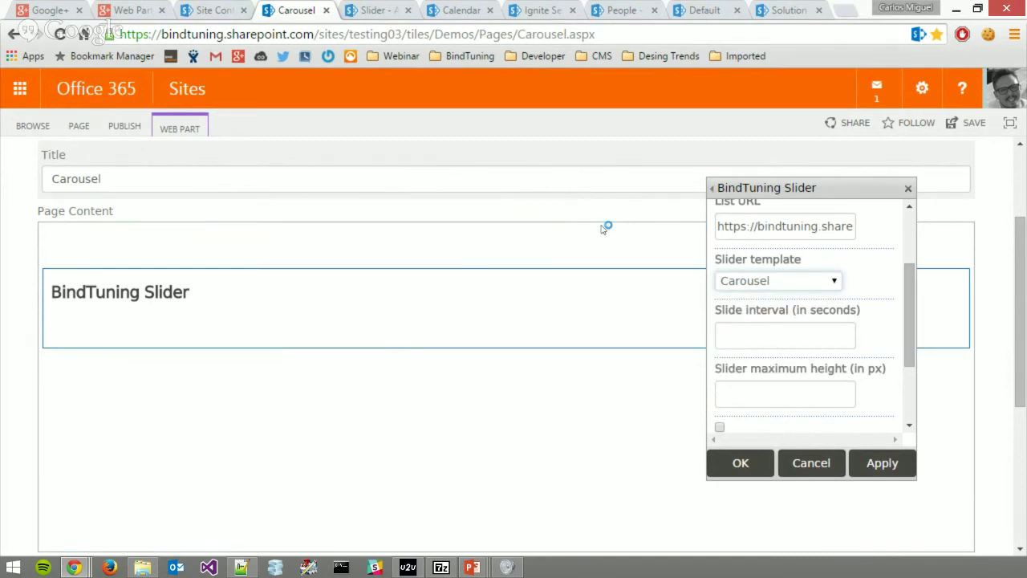
# Set the slider's maximum height to 400 px and enable the next/previous arrows.
pyautogui.scroll(-2, 610, 230)
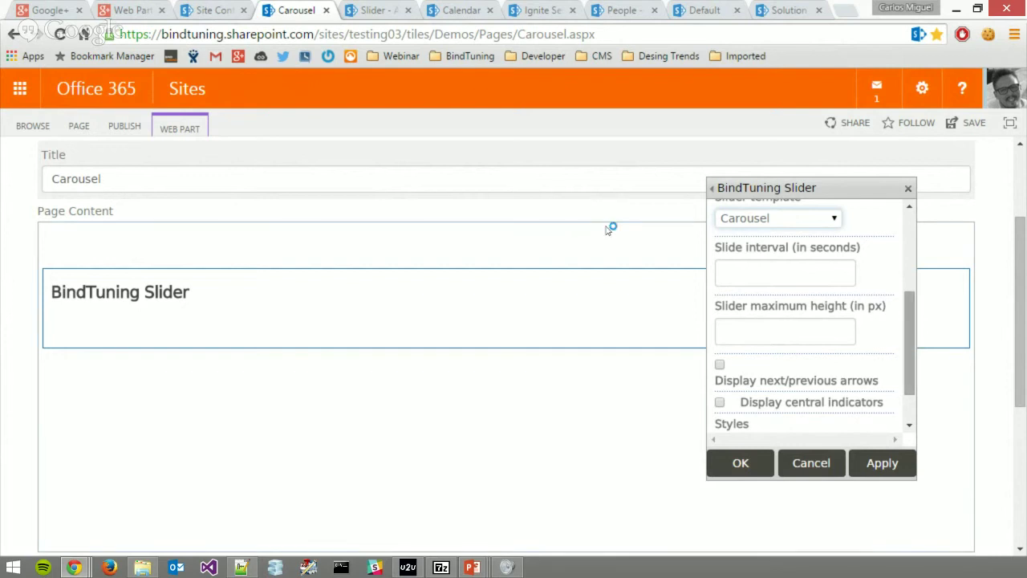
pyautogui.write('400')
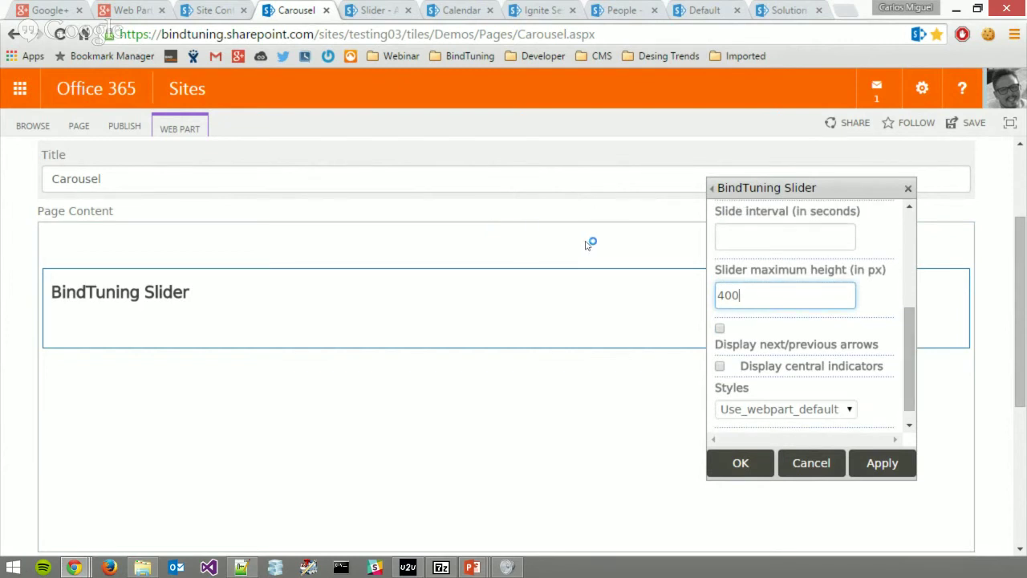
pyautogui.press('Tab')
pyautogui.press('space')
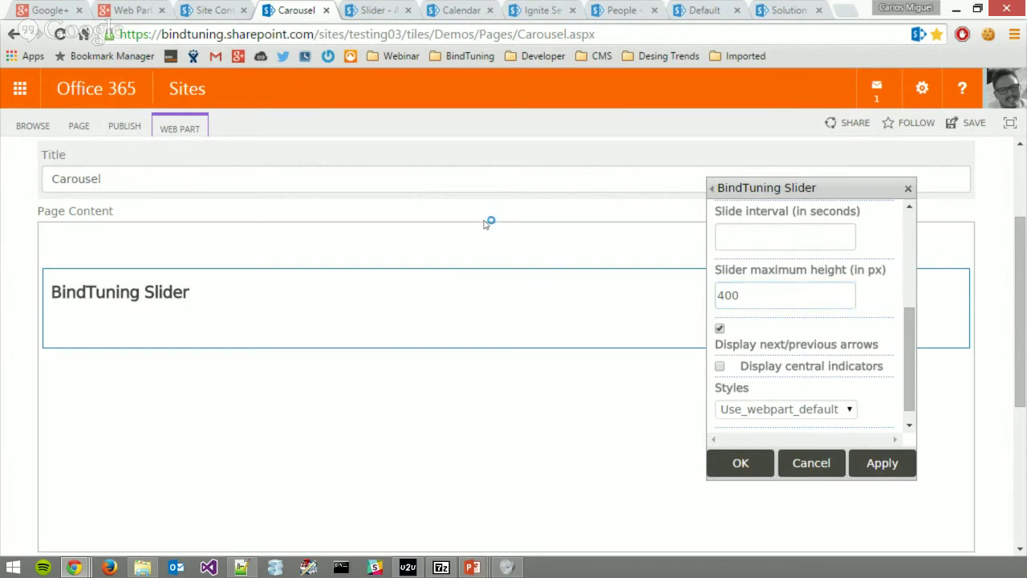
# Check the slider's style options, keep Use_webpart_default, and confirm the web part settings.
pyautogui.press('Tab')
pyautogui.press('Tab')
pyautogui.press('Tab')
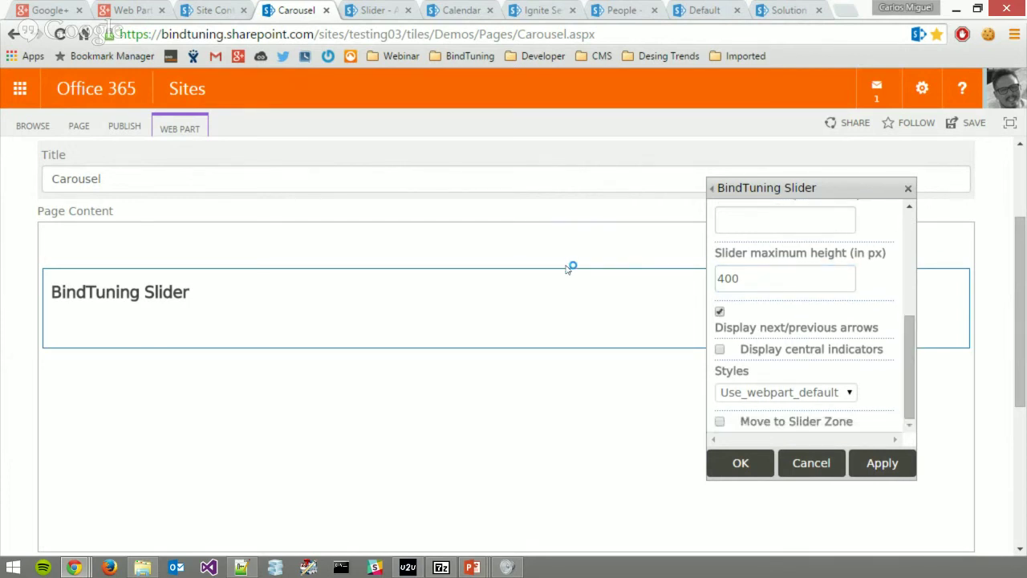
pyautogui.hotkey('alt', 'Down')
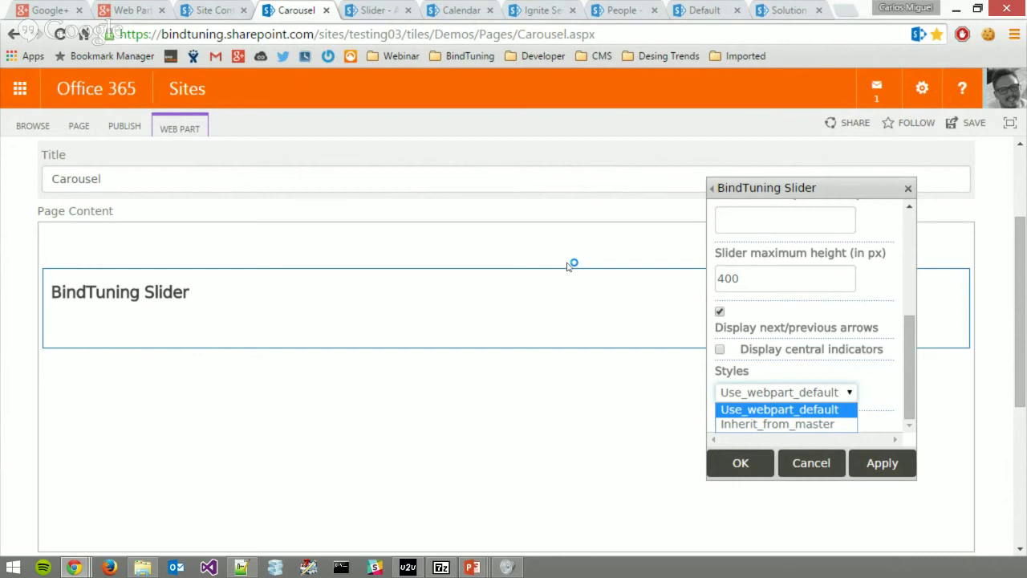
pyautogui.click(529, 277)
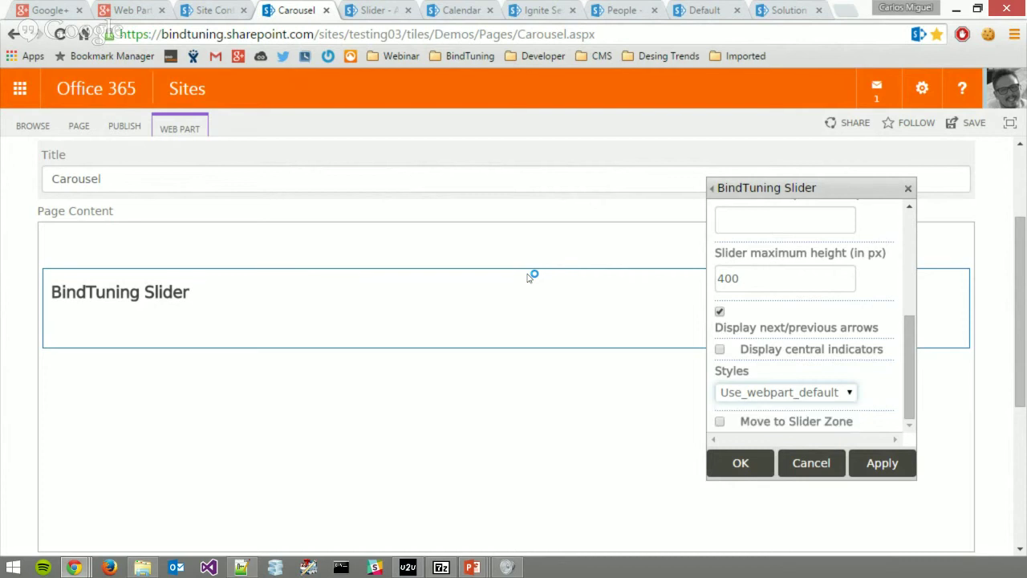
pyautogui.press('Return')
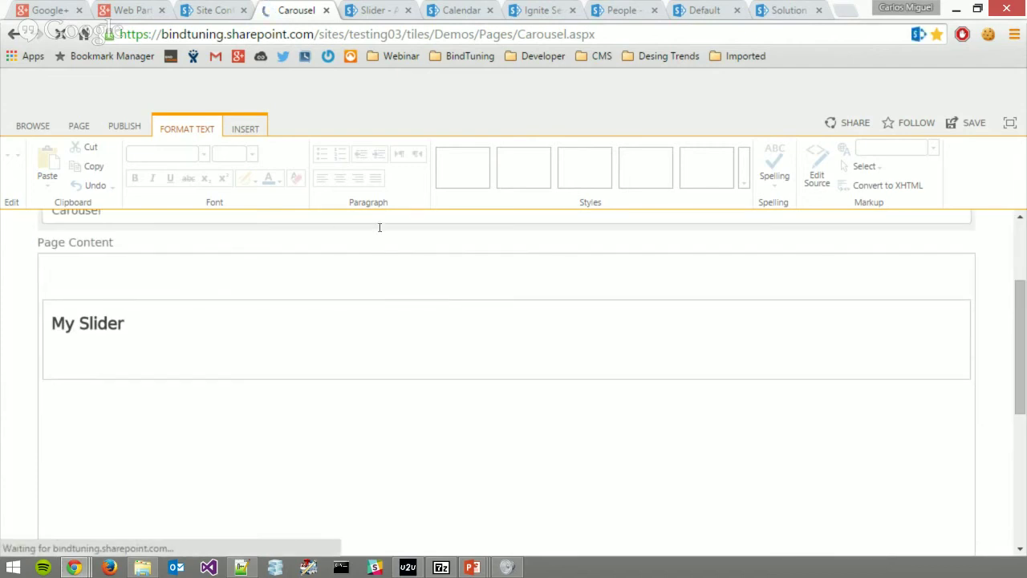
# Restore the browser window to a smaller size, save the Carousel page and view the slider on it.
pyautogui.doubleClick(652, 9)
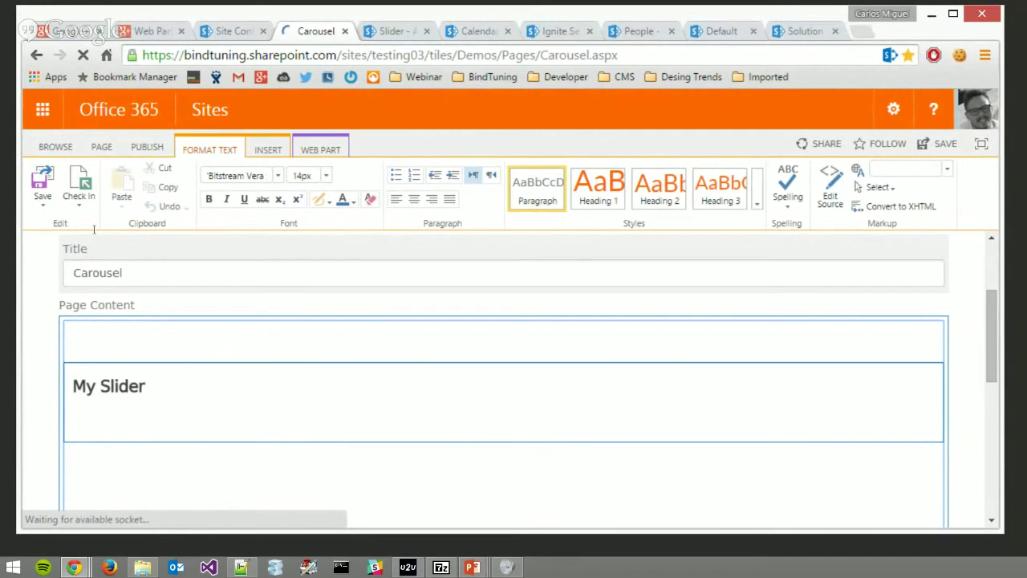
pyautogui.click(42, 185)
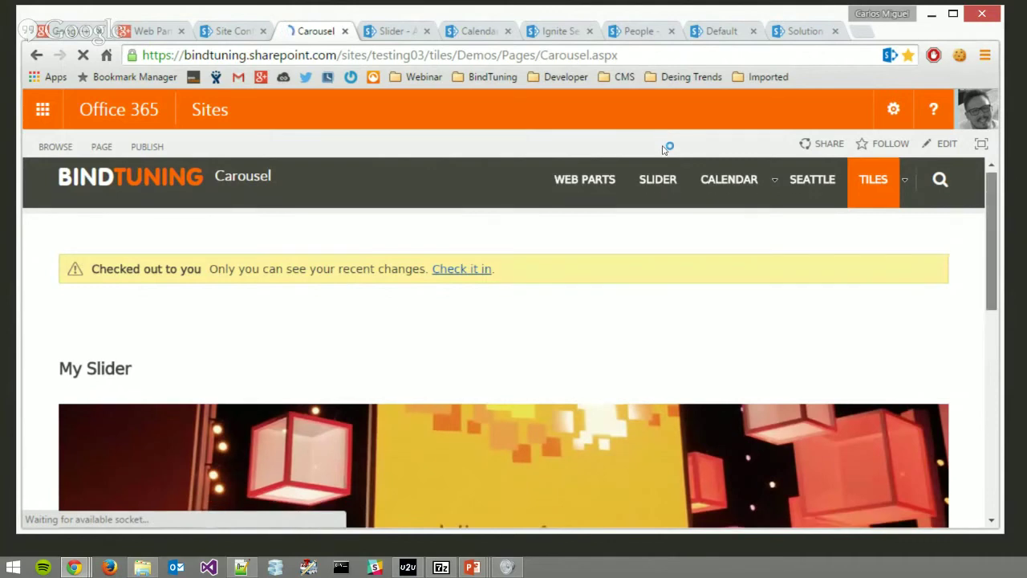
pyautogui.scroll(-4, 665, 179)
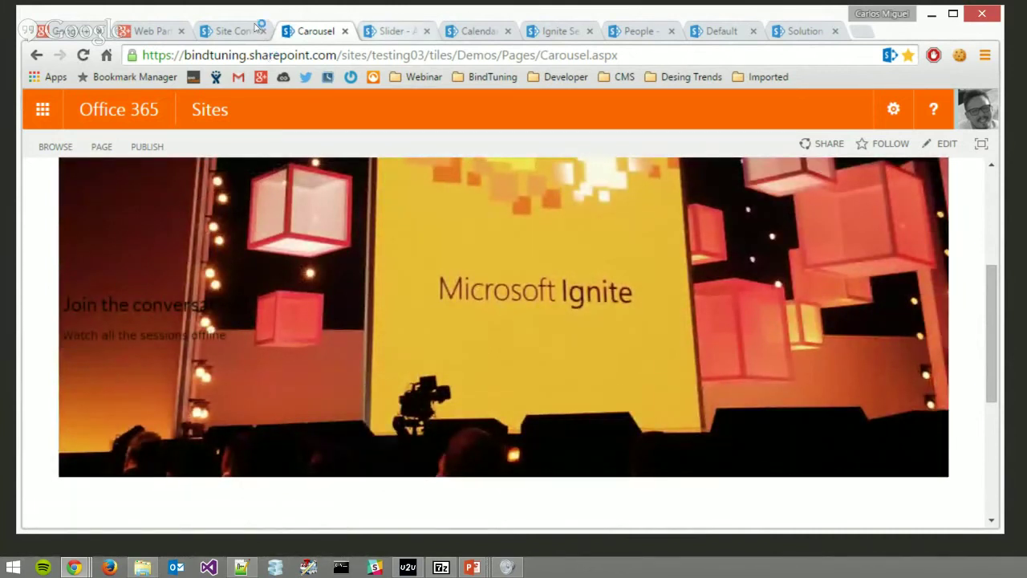
# Start a new item in the Slider list with the Slider-04.jpg address as Slide Image URL and My image 4 as description.
pyautogui.hotkey('ctrl', 'Tab')
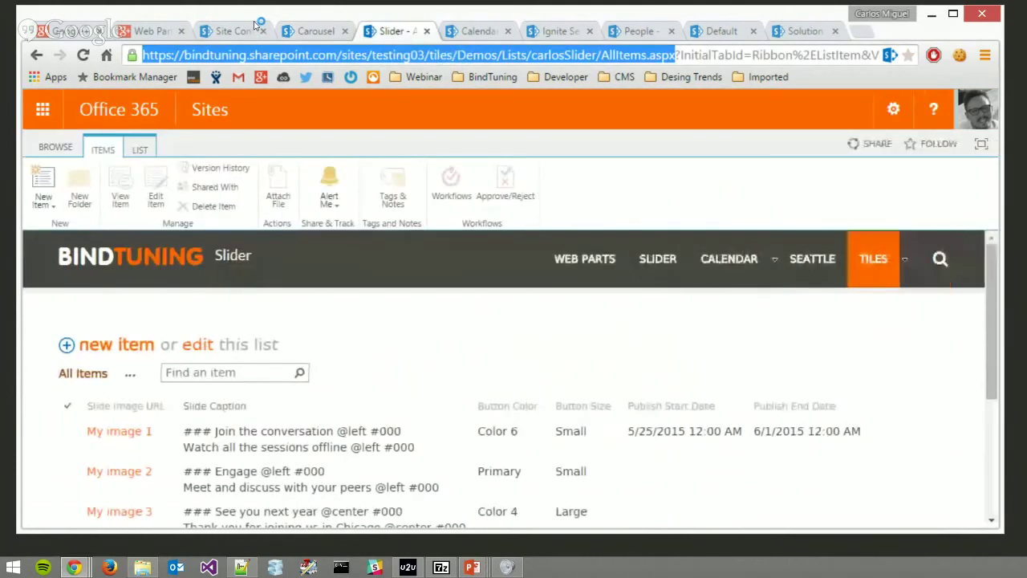
pyautogui.scroll(-1, 241, 229)
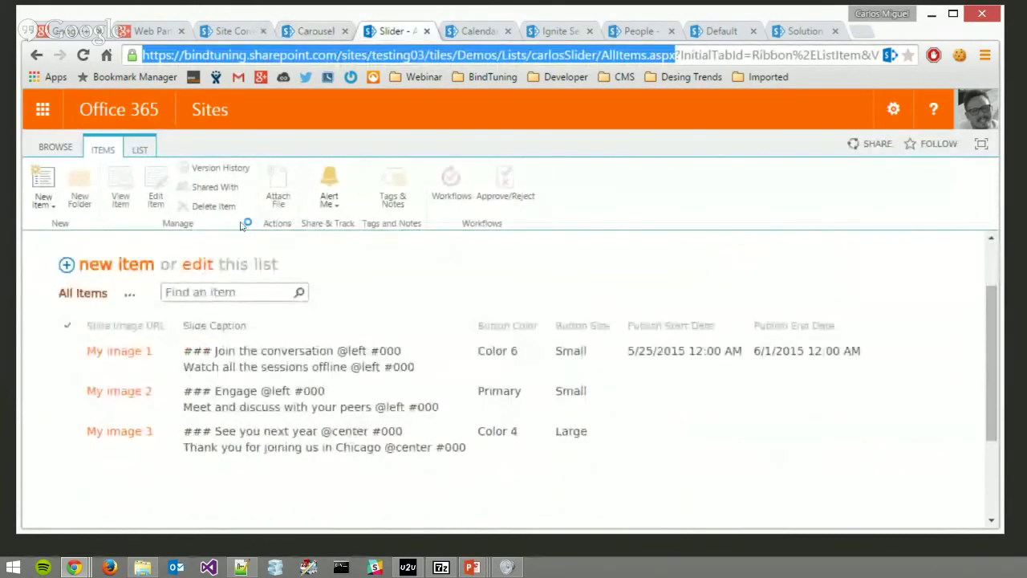
pyautogui.click(71, 182)
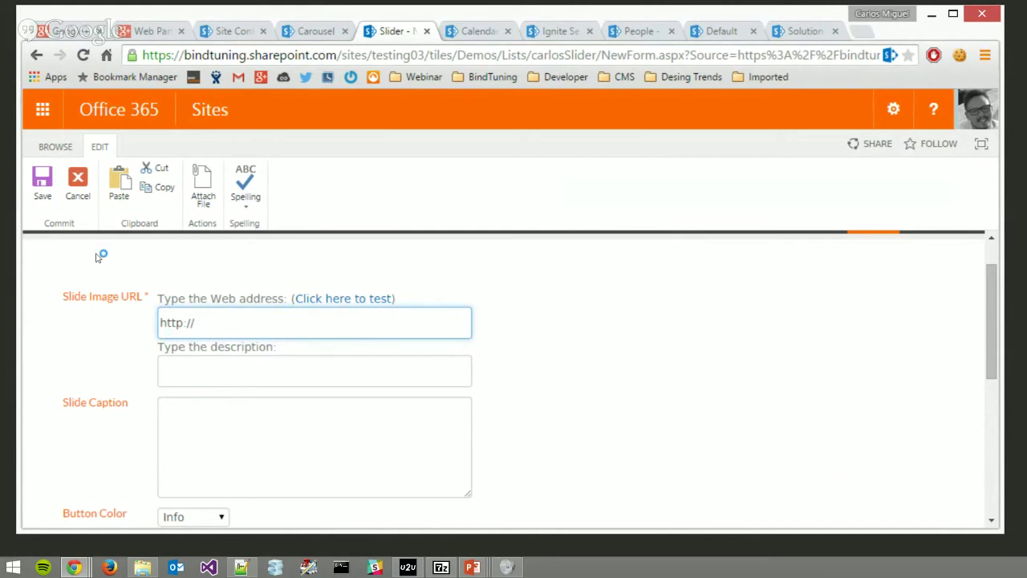
pyautogui.hotkey('alt', 'Tab')
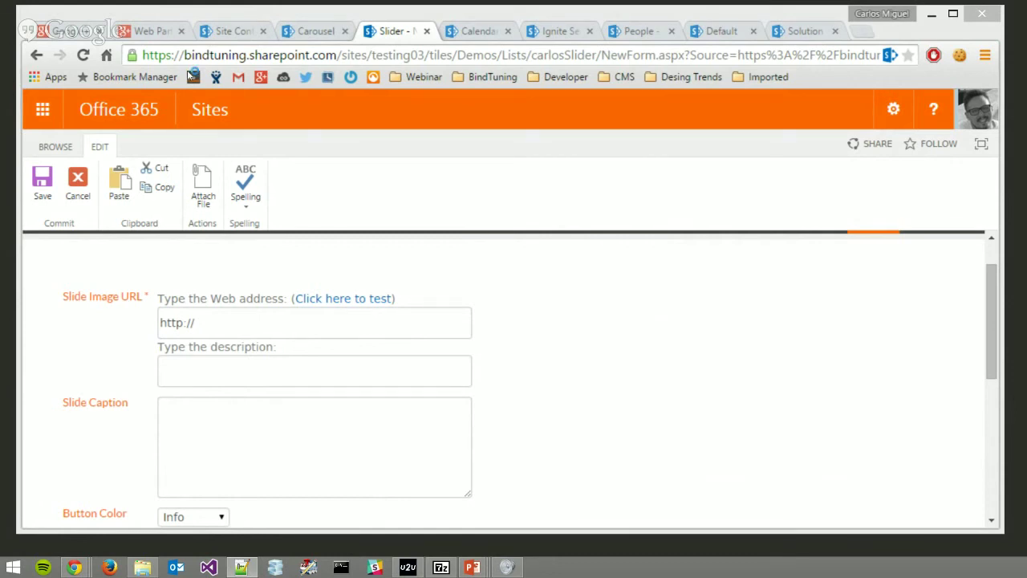
pyautogui.hotkey('alt', 'Tab')
pyautogui.hotkey('ctrl', 'v')
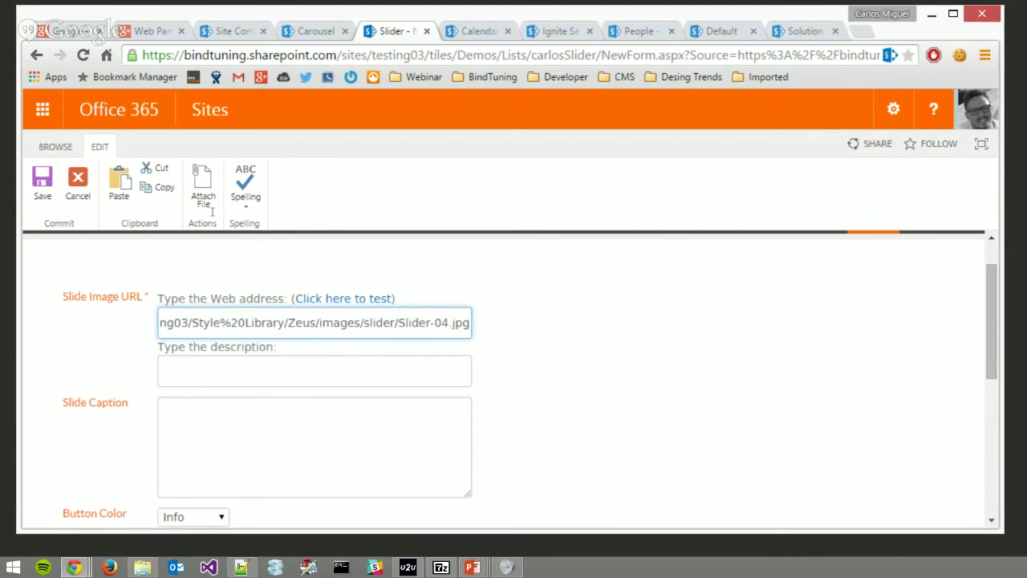
pyautogui.hotkey('ctrl', 'a')
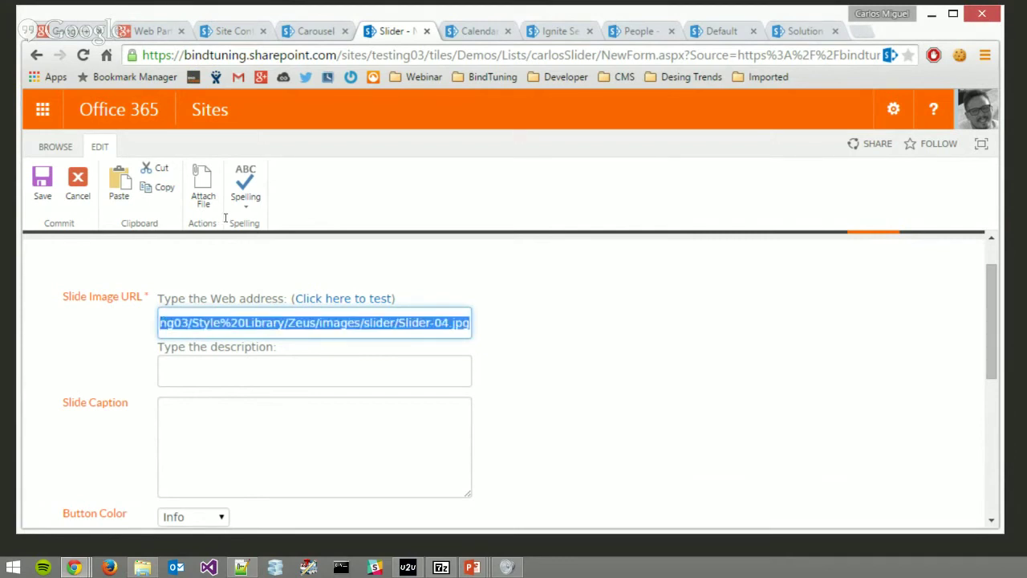
pyautogui.write('https://bindtuning.sharepoint.com/sites/testing03/Style%20Library/Zeus/images/slider/Slider-04.jpg')
pyautogui.press('Tab')
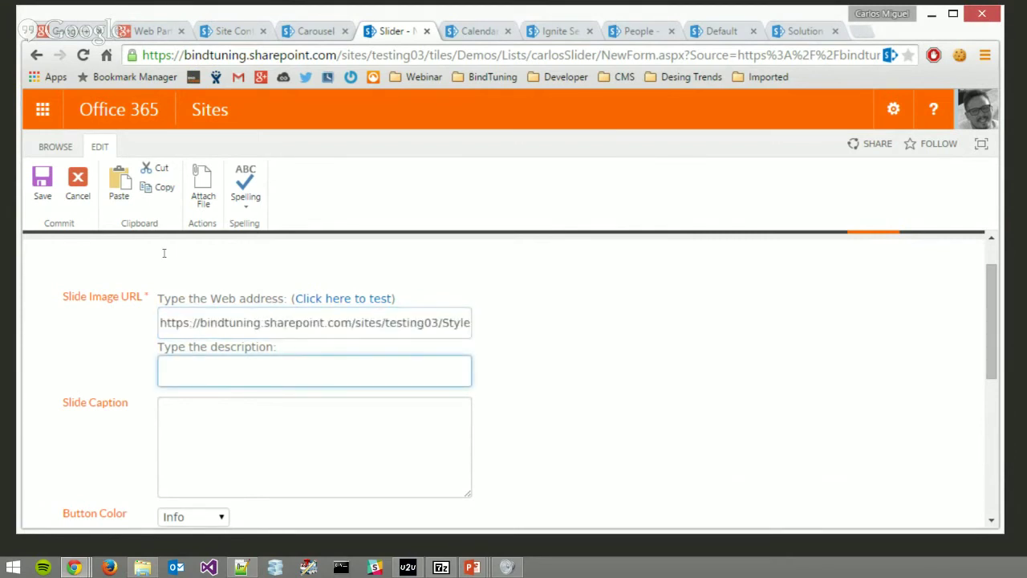
pyautogui.write('My image 4')
pyautogui.press('Tab')
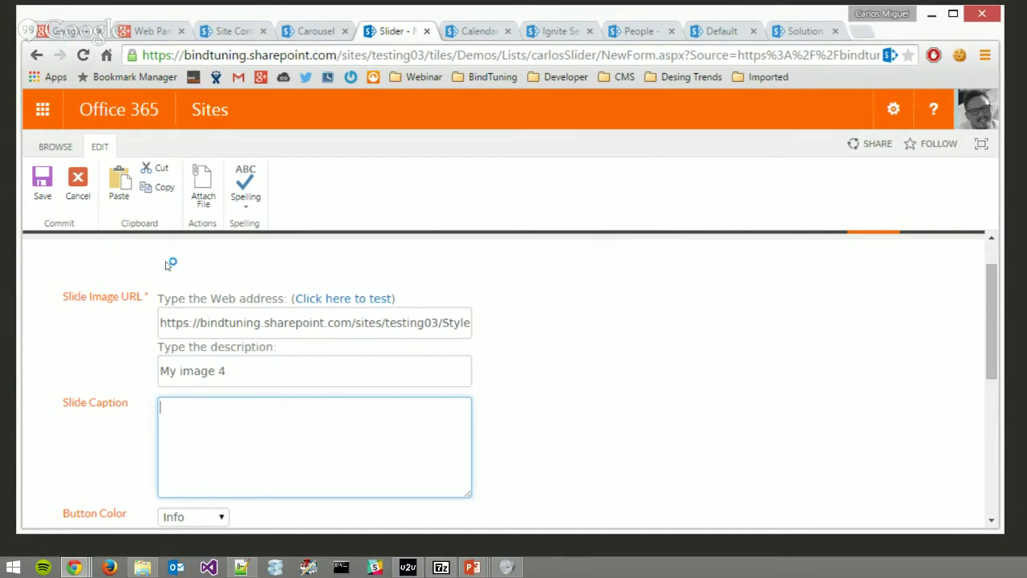
# Enter the two-line slide caption "# Join the party #FFF" and "## It's also about fun! #FFF".
pyautogui.write('#')
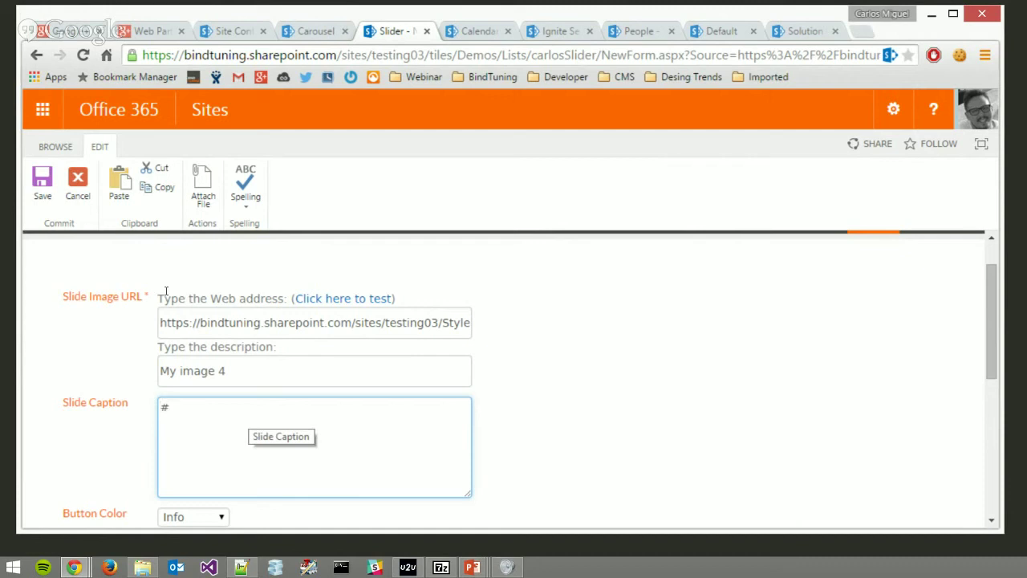
pyautogui.write(' Join the party #FF')
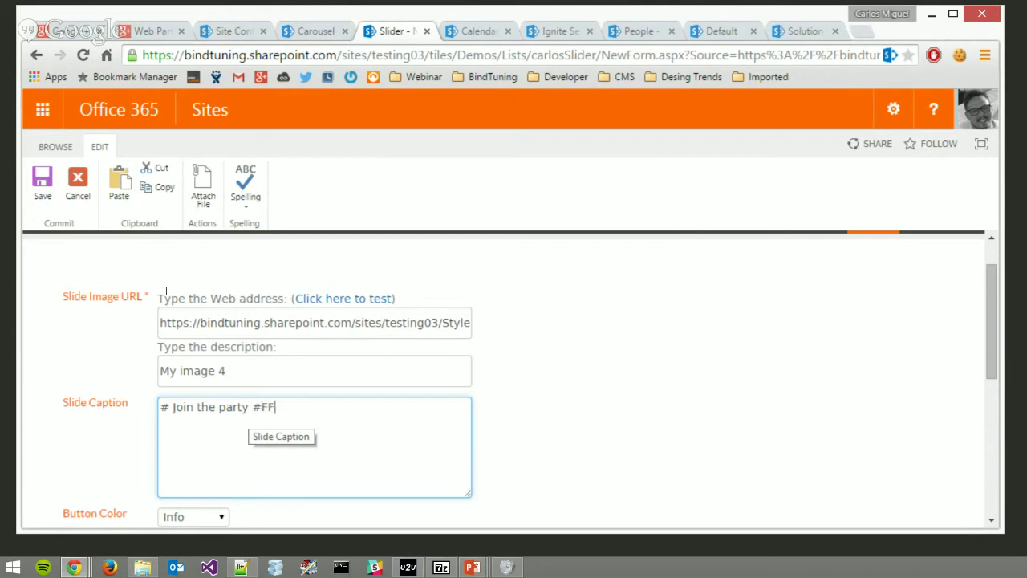
pyautogui.write('F')
pyautogui.press('Return')
pyautogui.write("## It's also about ")
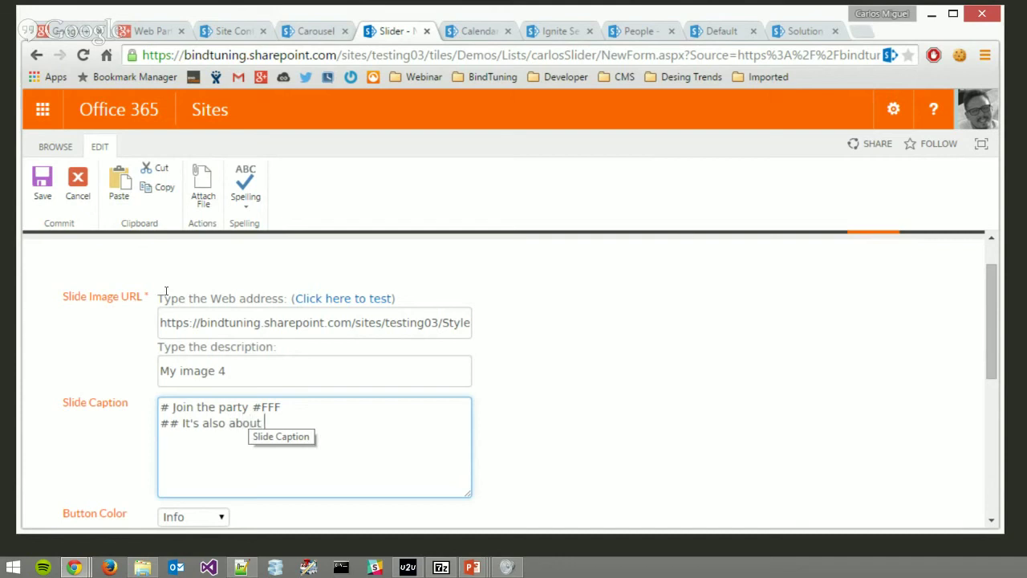
pyautogui.write('fun! #FFF')
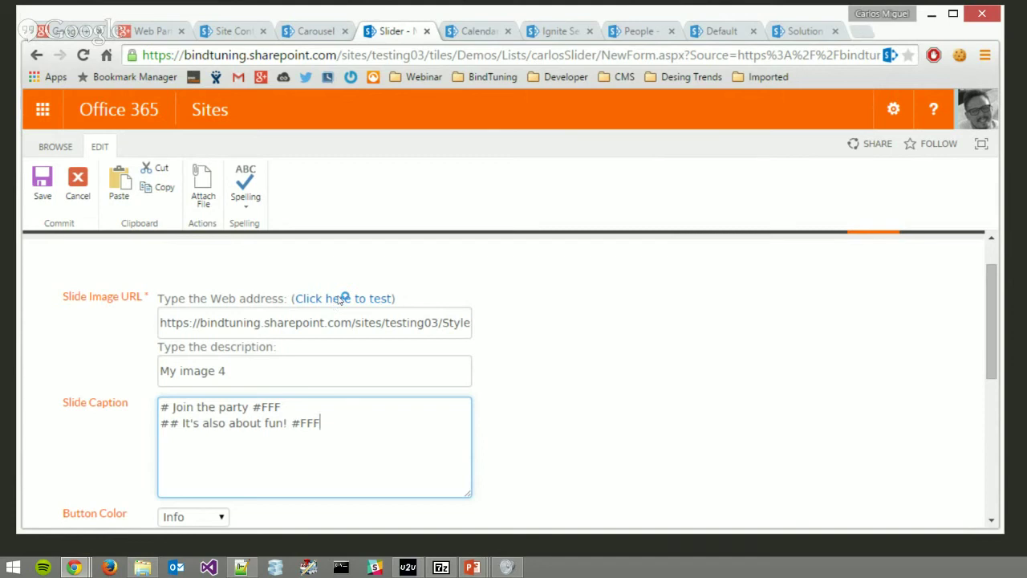
# Review the new slide's button and publish date fields, save the item and check it in the Slider list.
pyautogui.scroll(-2, 341, 298)
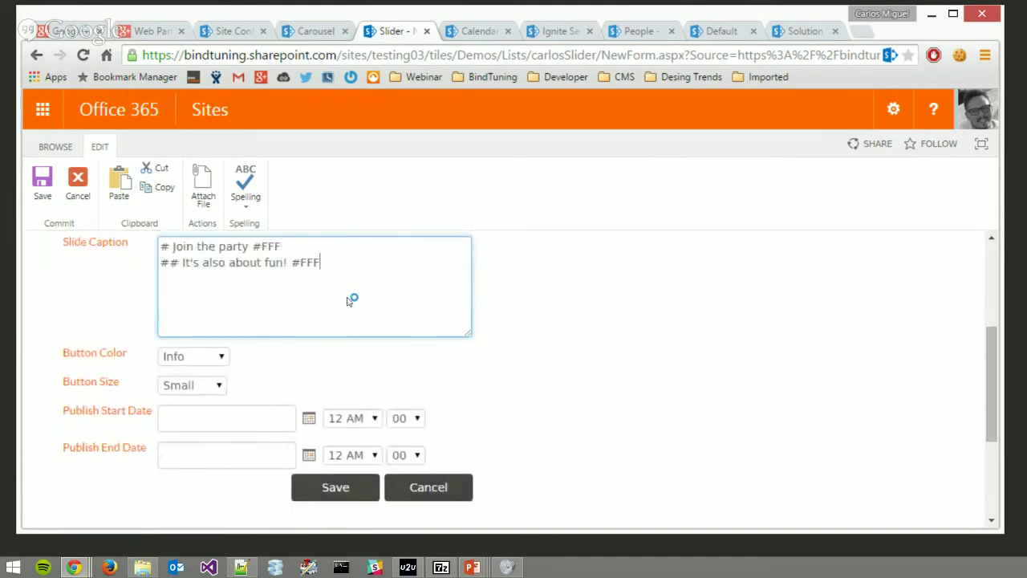
pyautogui.scroll(1, 349, 301)
pyautogui.scroll(1, 293, 293)
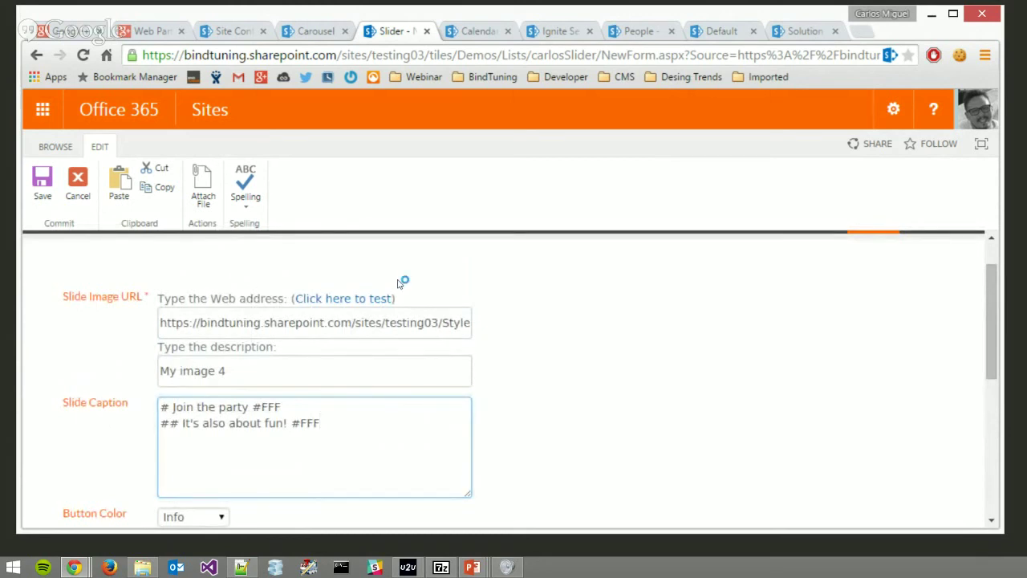
pyautogui.scroll(-3, 412, 281)
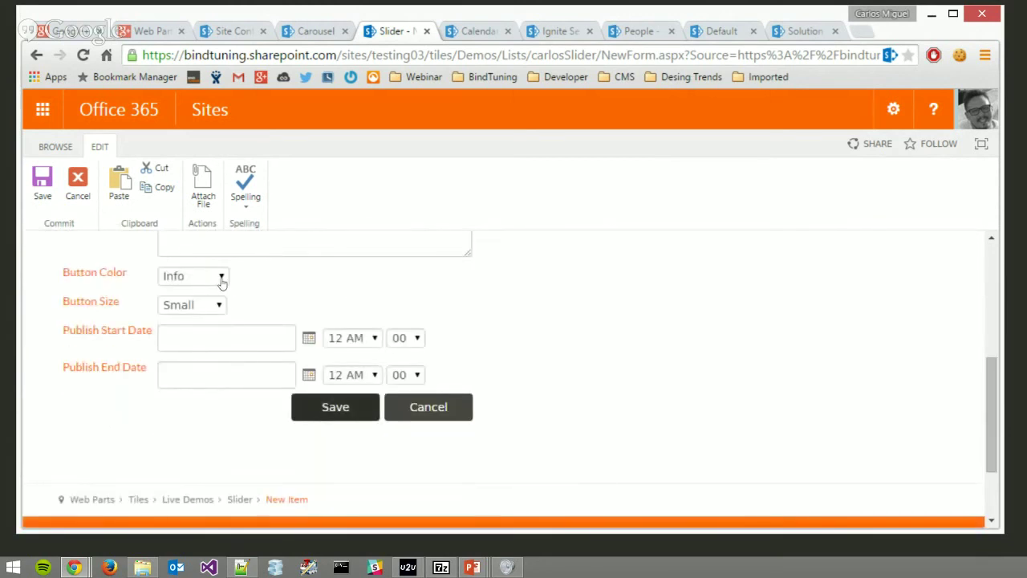
pyautogui.click(335, 407)
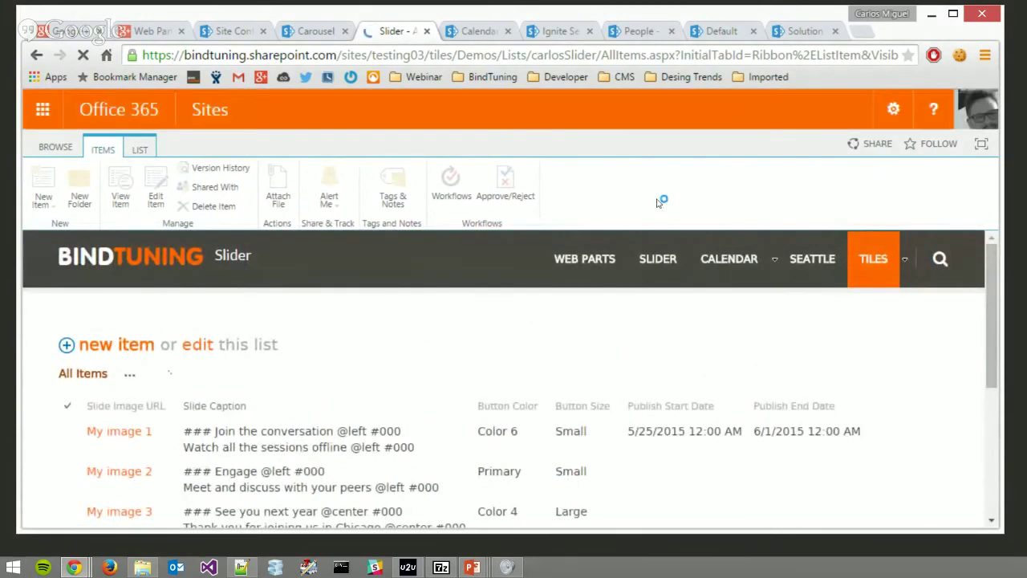
pyautogui.scroll(-2, 664, 229)
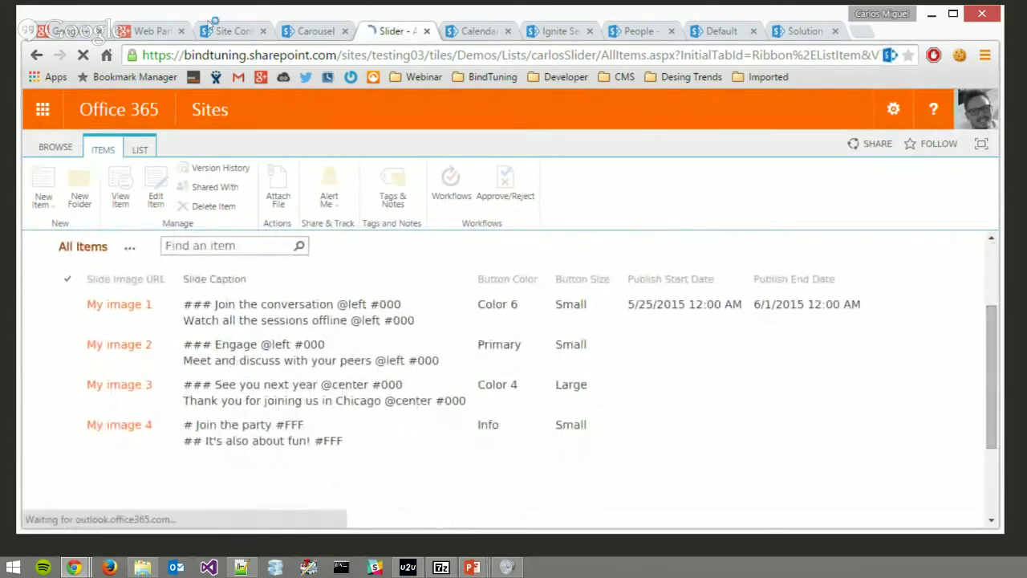
# Reload the Carousel page and watch the slider through to the new Join the party slide.
pyautogui.hotkey('ctrl', 'shift', 'Tab')
pyautogui.hotkey('ctrl', 'l')
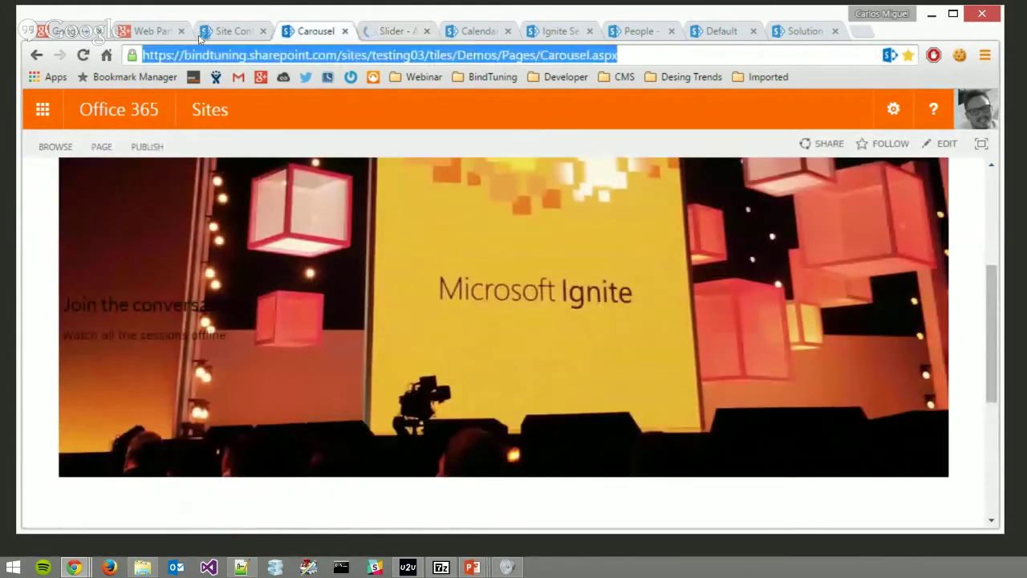
pyautogui.press('Return')
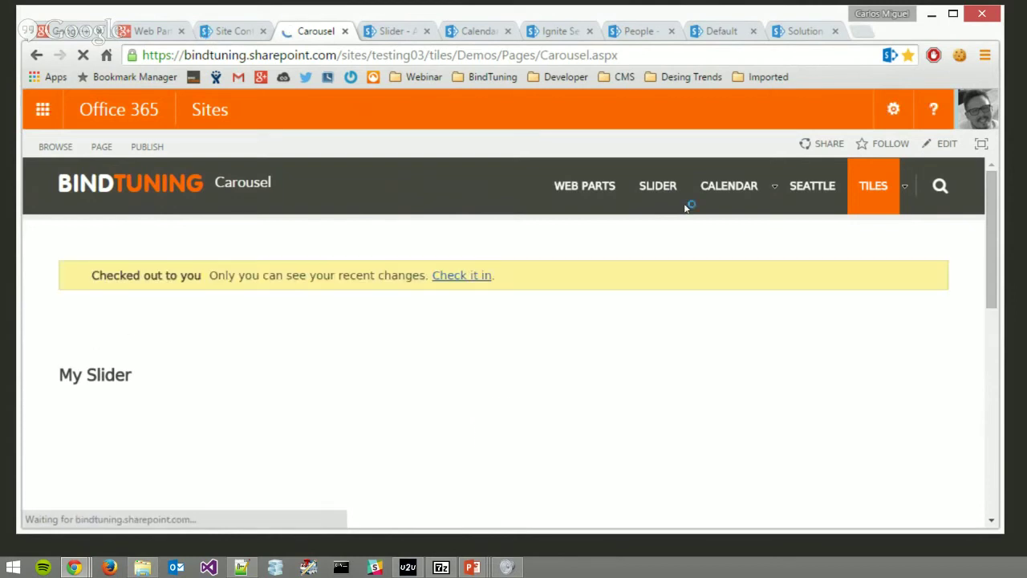
pyautogui.scroll(-2, 661, 178)
pyautogui.scroll(-3, 662, 224)
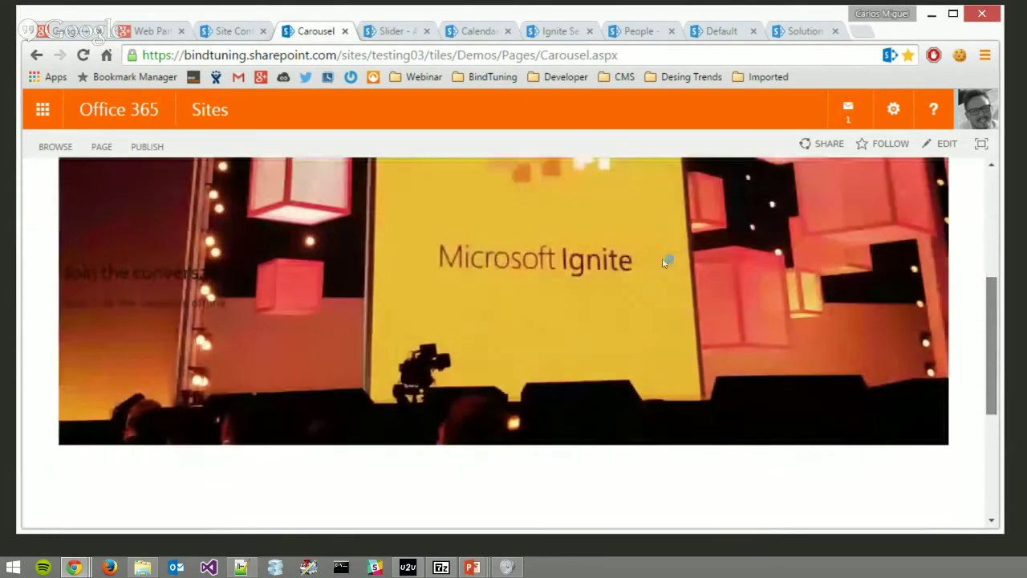
pyautogui.scroll(2, 665, 227)
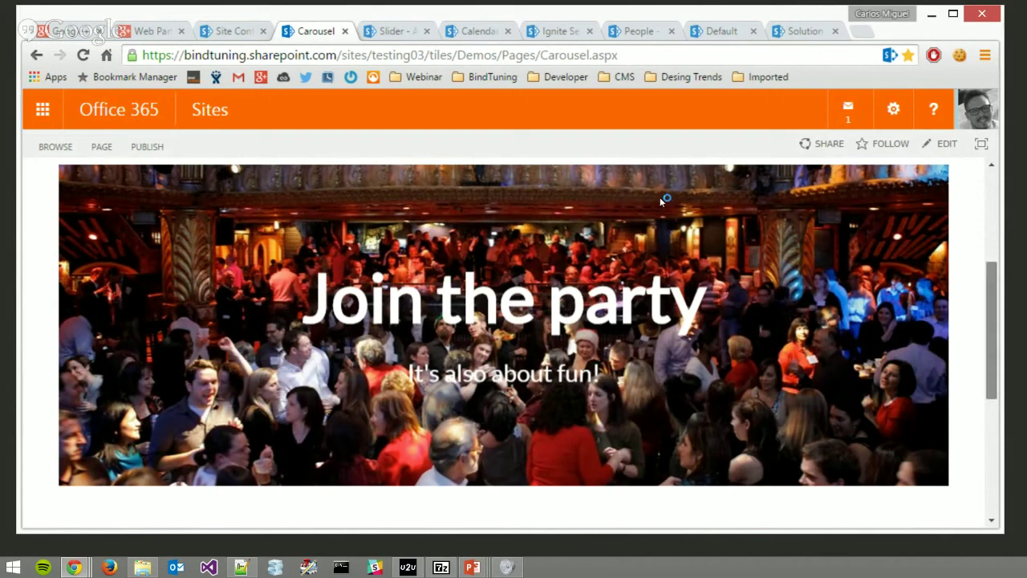
pyautogui.scroll(1, 659, 196)
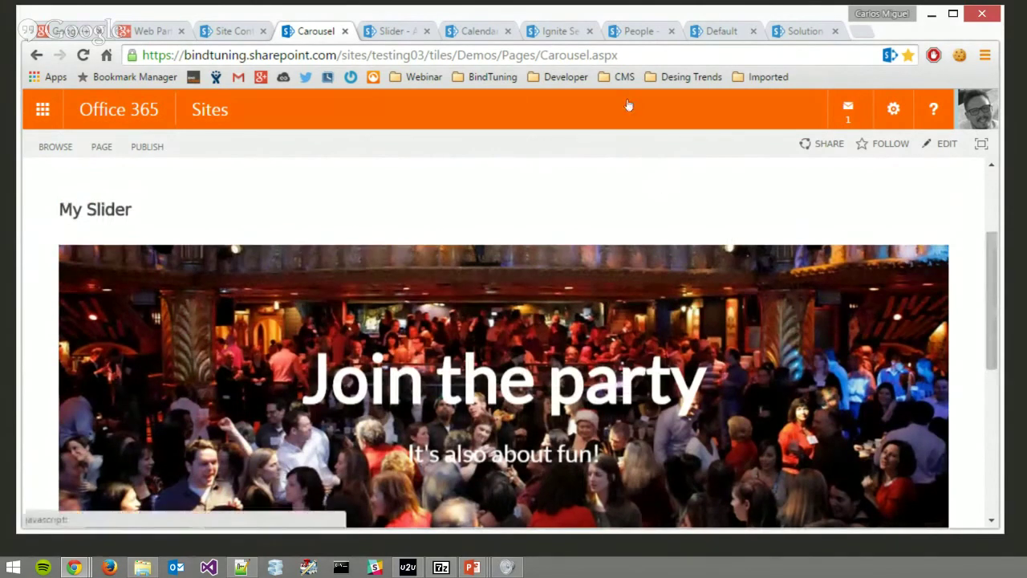
# Refresh the Carousel page and open the My Slider web part's settings for editing.
pyautogui.press('F5')
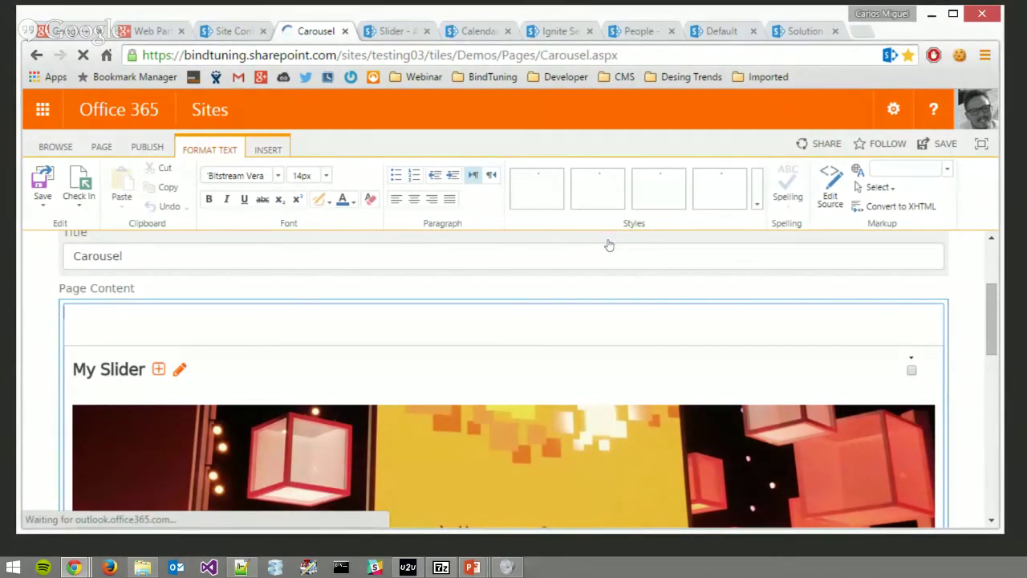
pyautogui.click(911, 358)
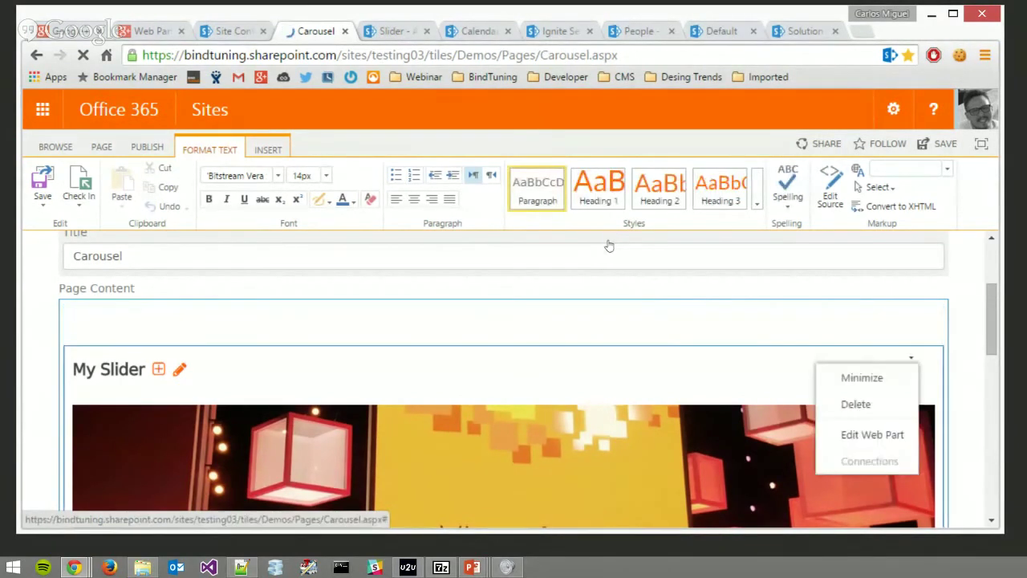
pyautogui.click(587, 291)
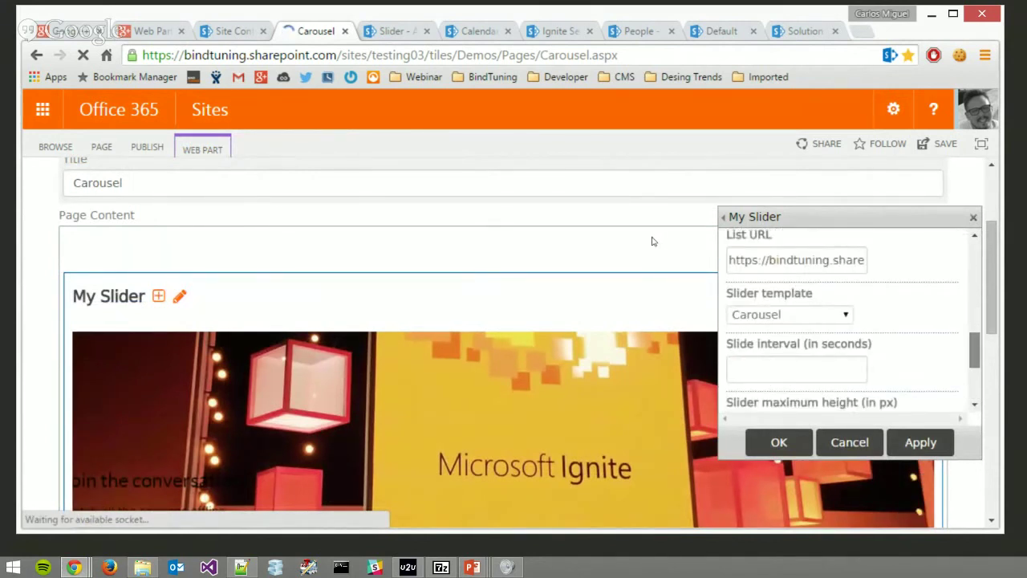
# Set the My Slider web part's slider template to Portfolio_4_Cols and check the new layout on the page.
pyautogui.hotkey('alt', 'Down')
pyautogui.press('Down')
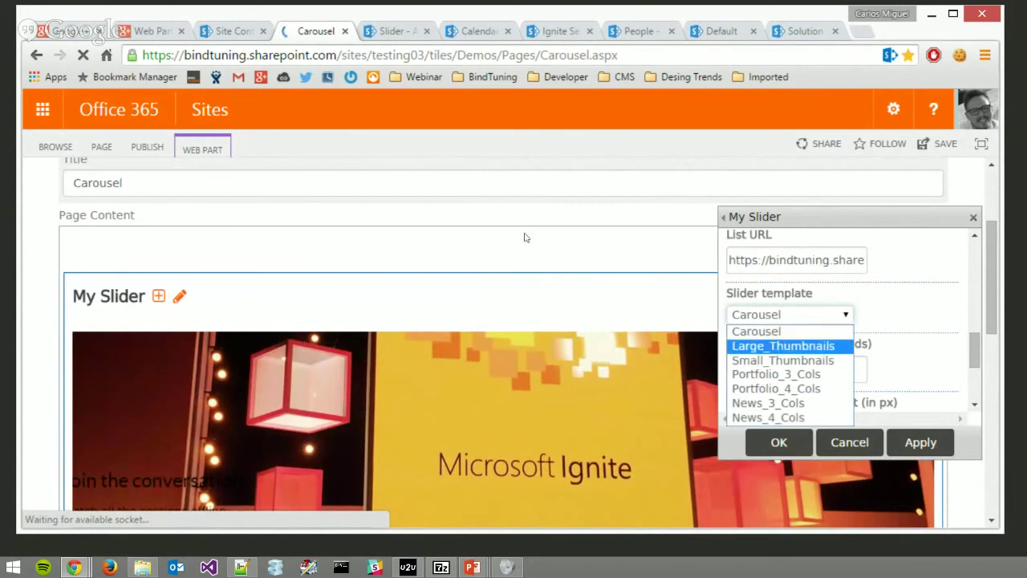
pyautogui.press('Down')
pyautogui.press('Down')
pyautogui.press('Down')
pyautogui.press('Return')
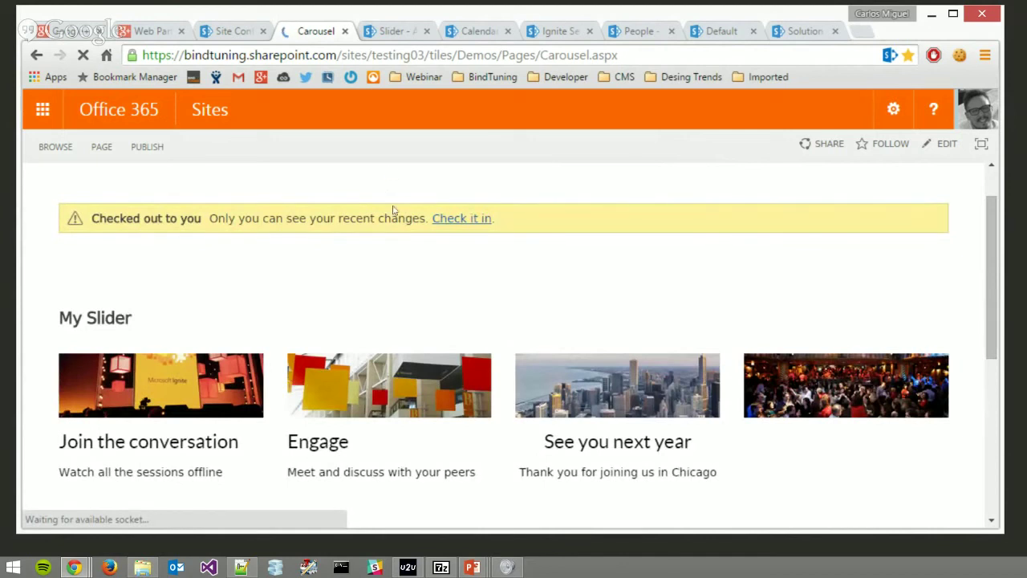
pyautogui.scroll(-1, 391, 173)
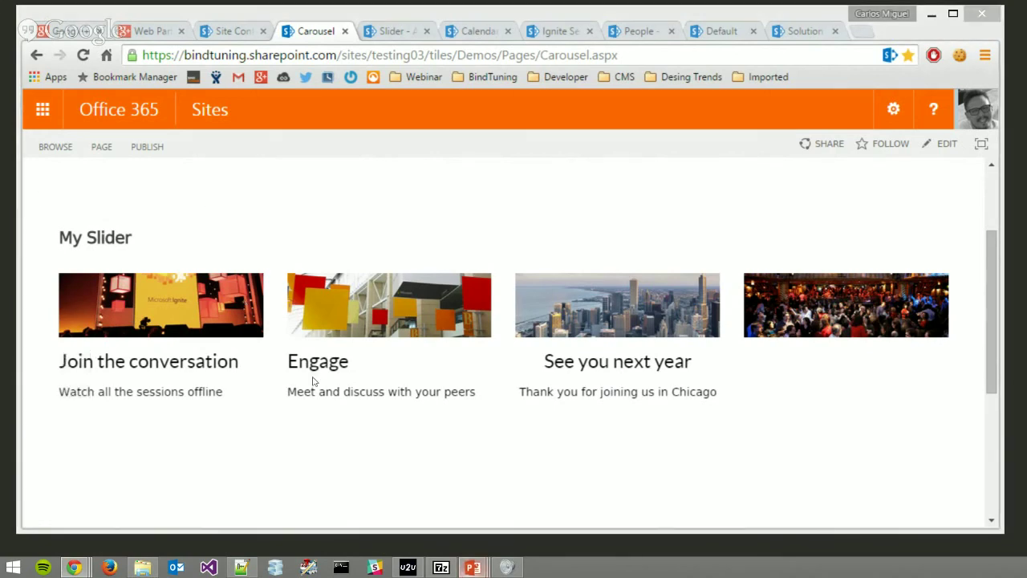
# Switch to the PowerPoint presentation and advance to the Slider web part features slide.
pyautogui.moveTo(472, 568)
pyautogui.hotkey('alt', 'Tab')
pyautogui.click(378, 342)
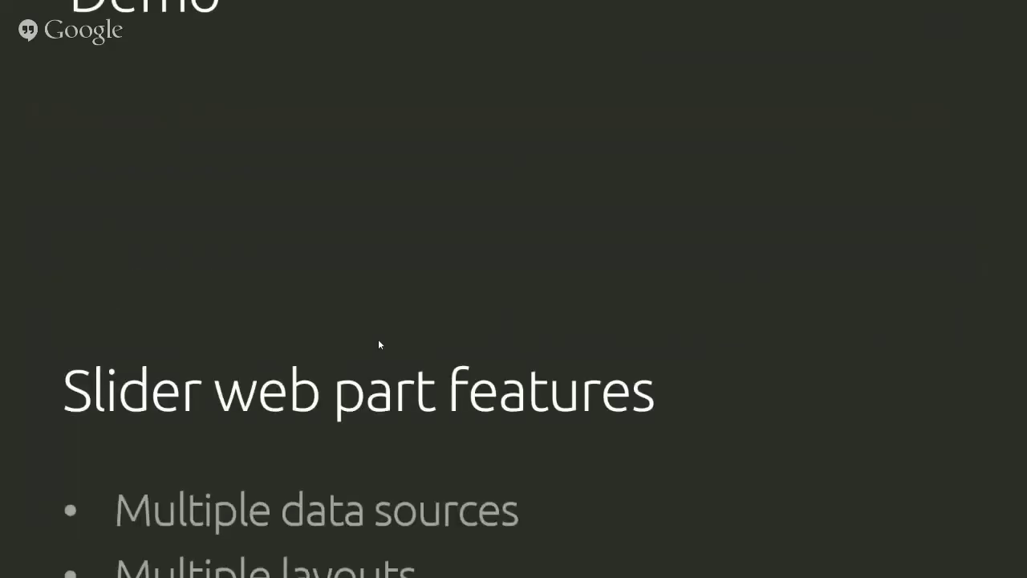
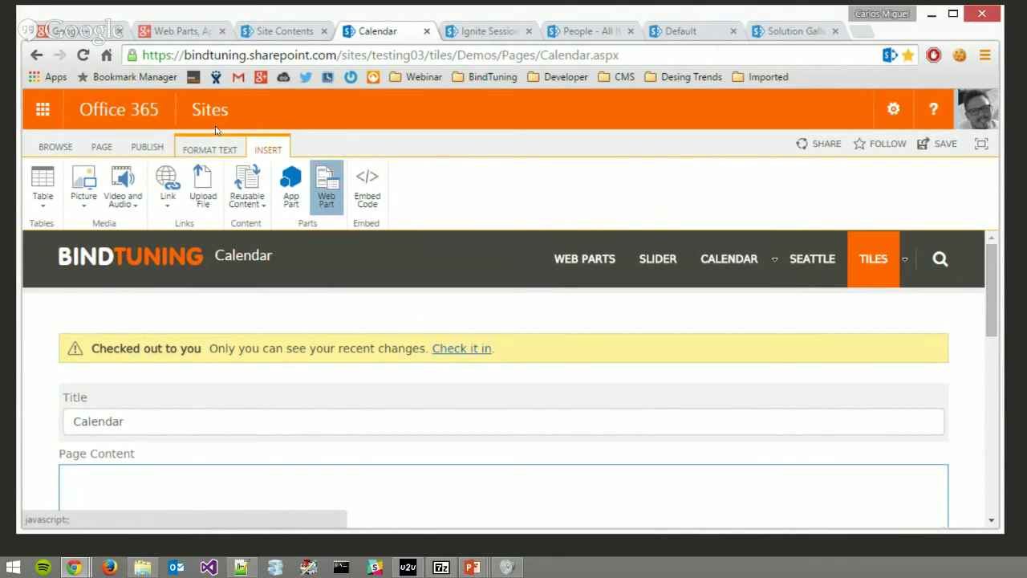
# Insert the BTCalendar web part from the BindTuning category into the Calendar page's content.
pyautogui.click(325, 185)
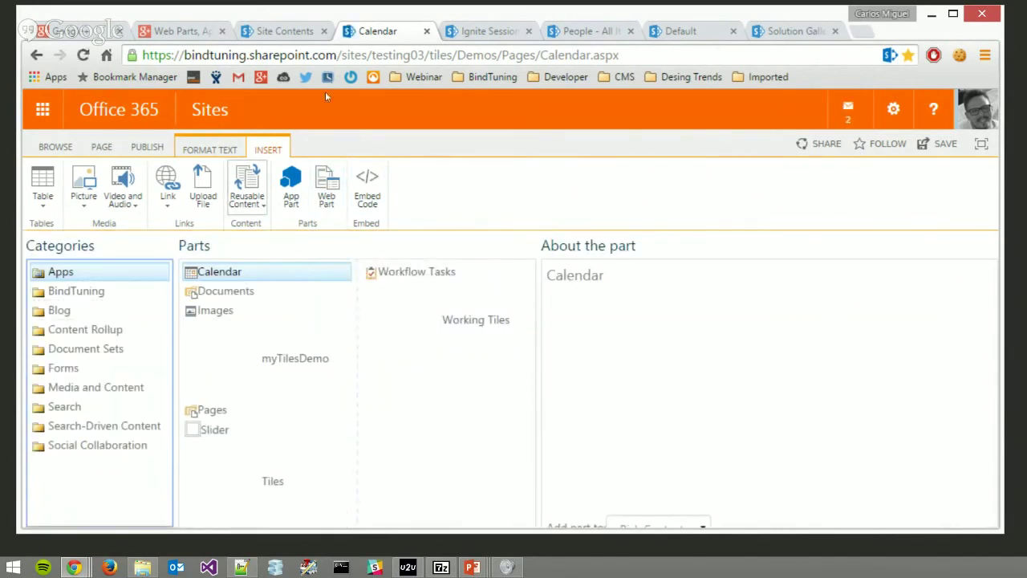
pyautogui.doubleClick(634, 18)
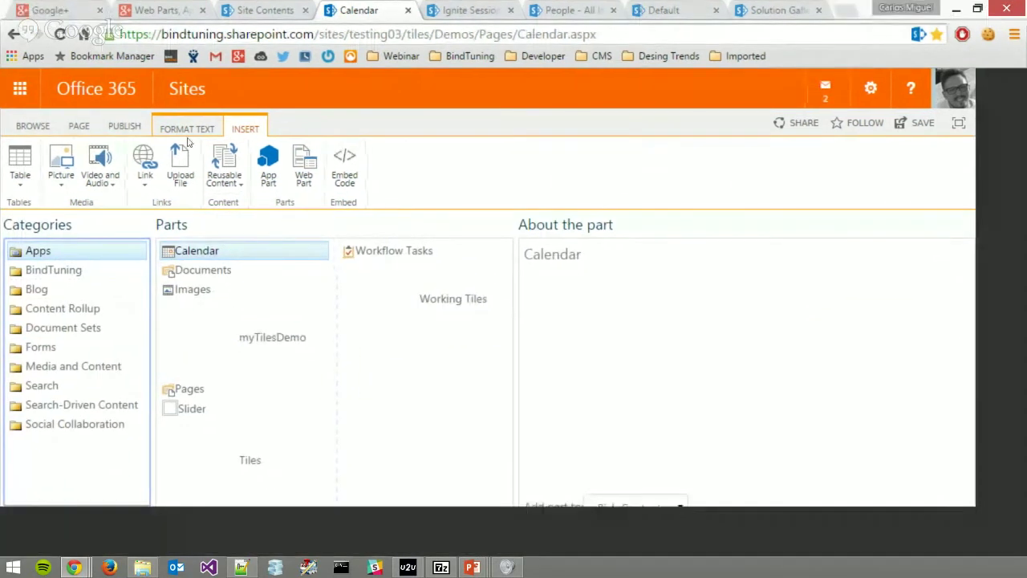
pyautogui.press('Down')
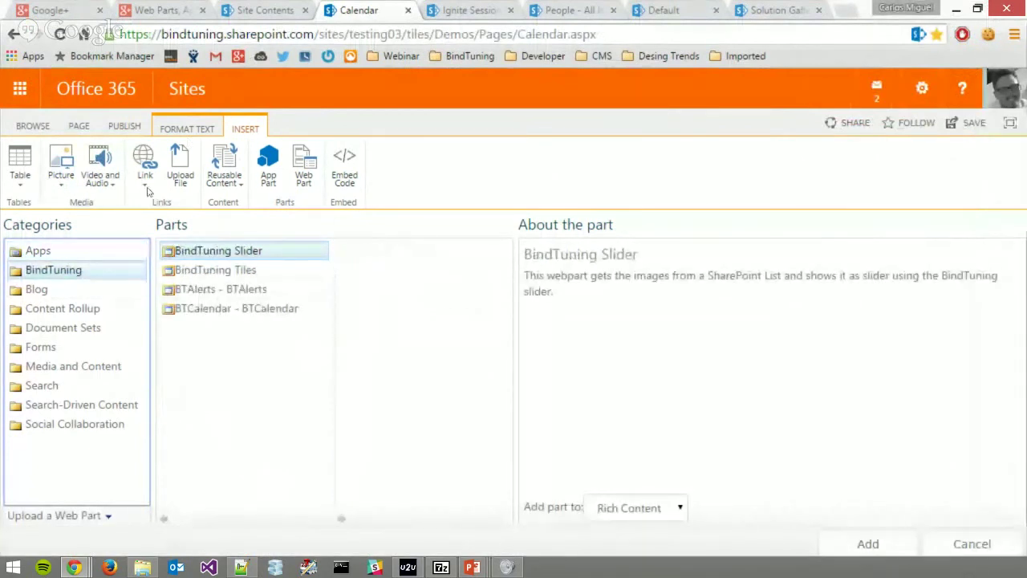
pyautogui.press('Tab')
pyautogui.press('Down')
pyautogui.press('Down')
pyautogui.press('Down')
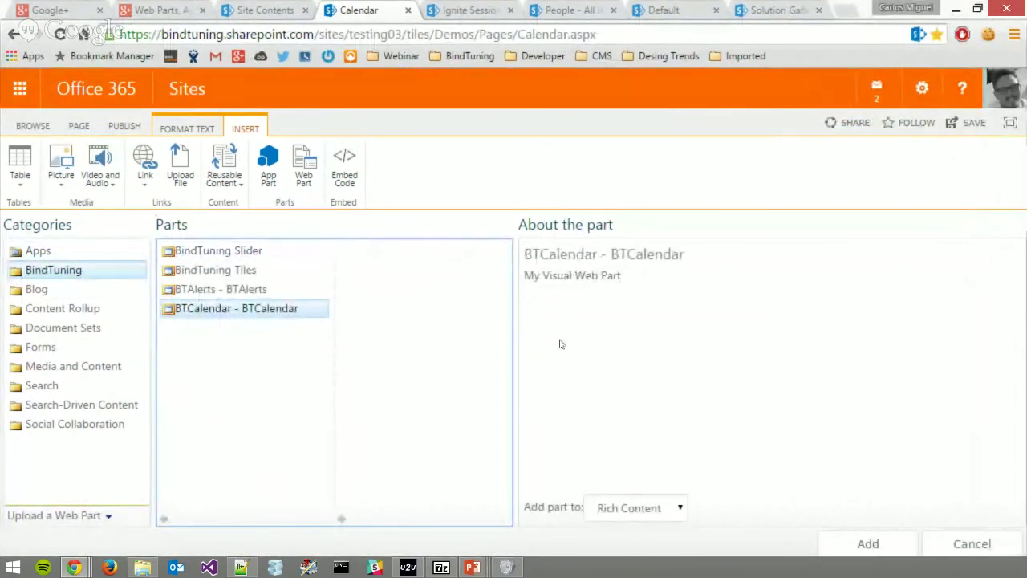
pyautogui.press('Return')
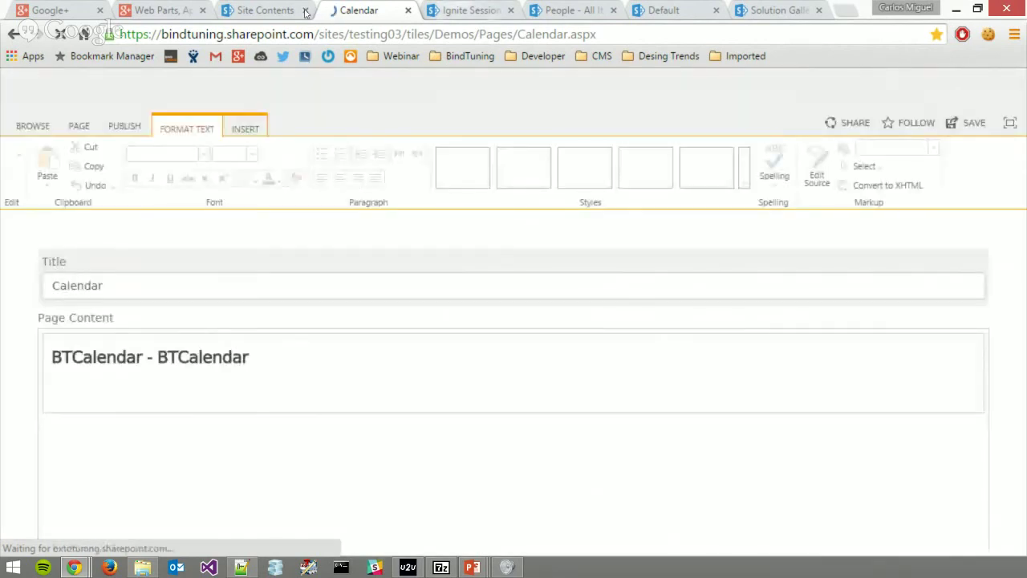
# Look through the May 2015 events in the Ignite Sessions calendar and copy the calendar's page address.
pyautogui.click(470, 9)
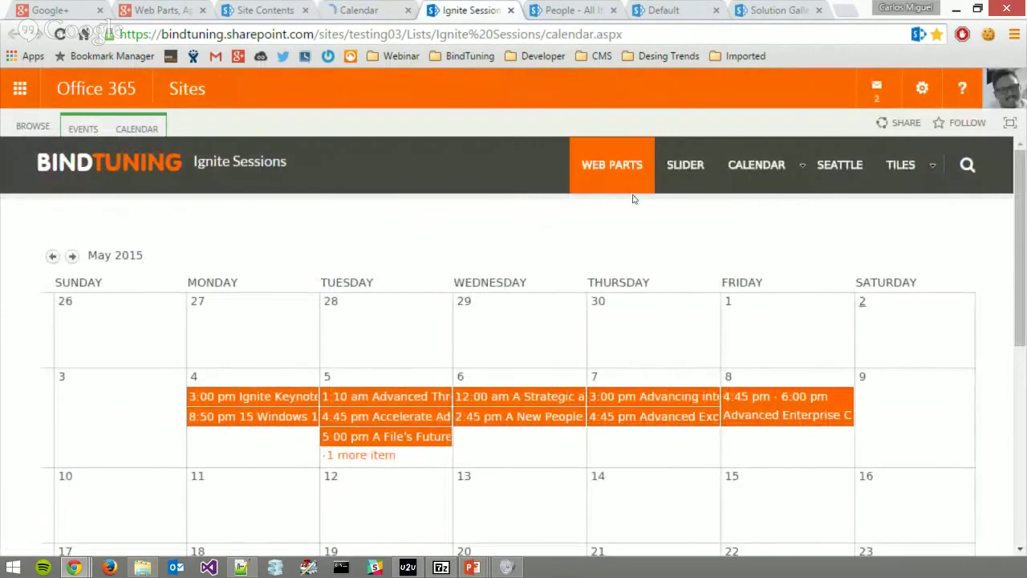
pyautogui.scroll(-1, 633, 201)
pyautogui.scroll(-1, 610, 189)
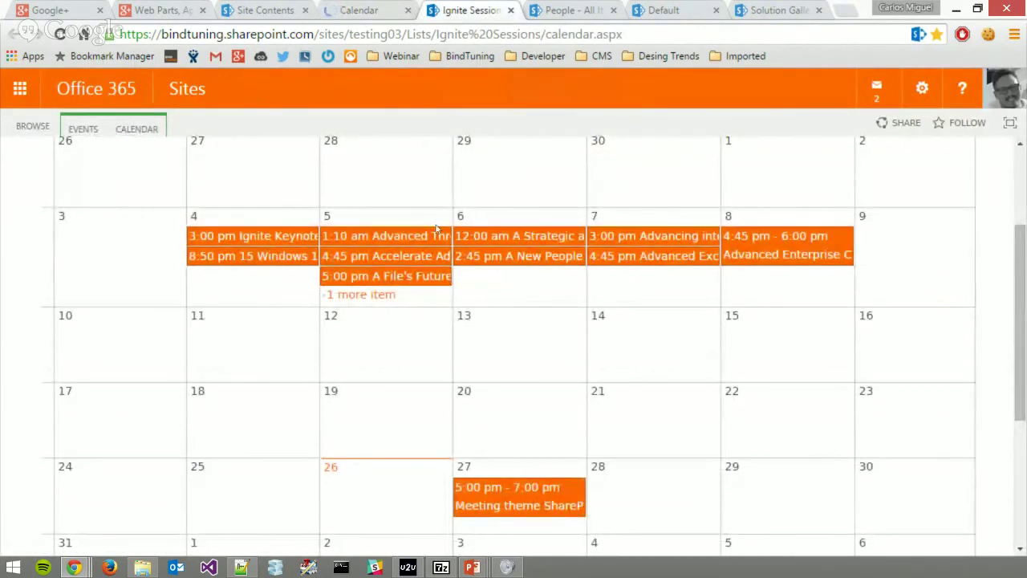
pyautogui.scroll(2, 260, 289)
pyautogui.scroll(-2, 385, 287)
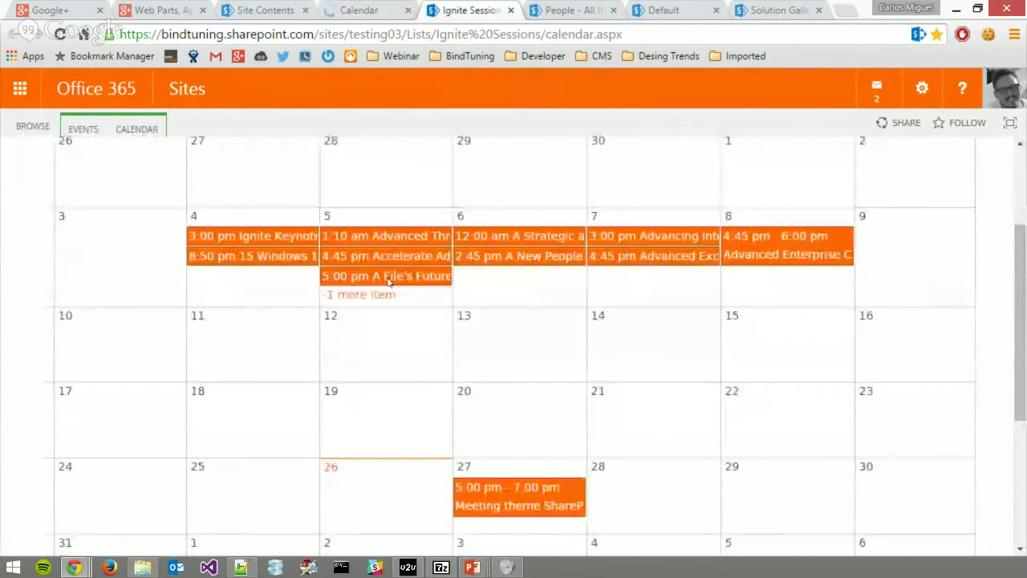
pyautogui.scroll(-1, 390, 285)
pyautogui.scroll(3, 393, 289)
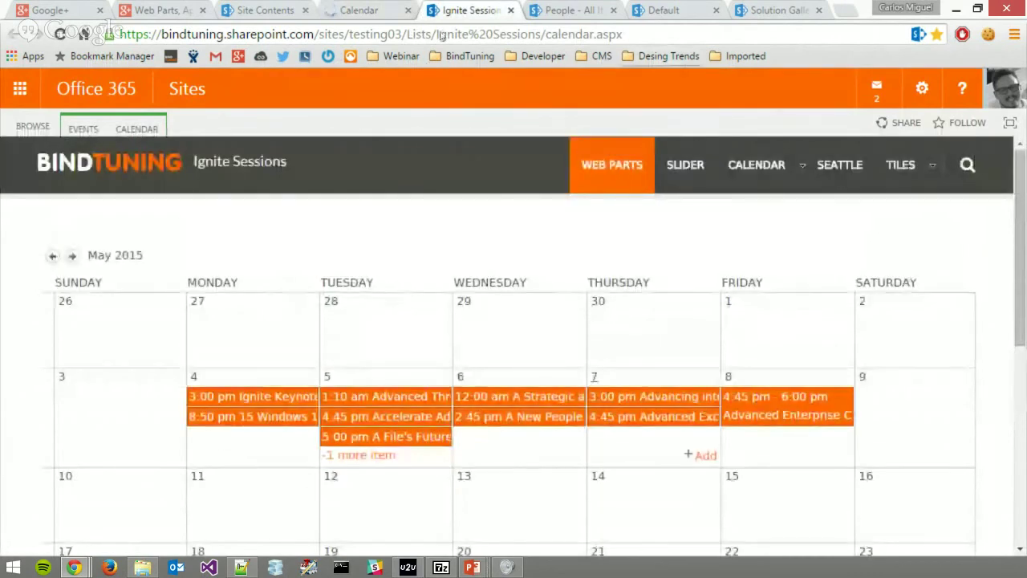
pyautogui.click(440, 34)
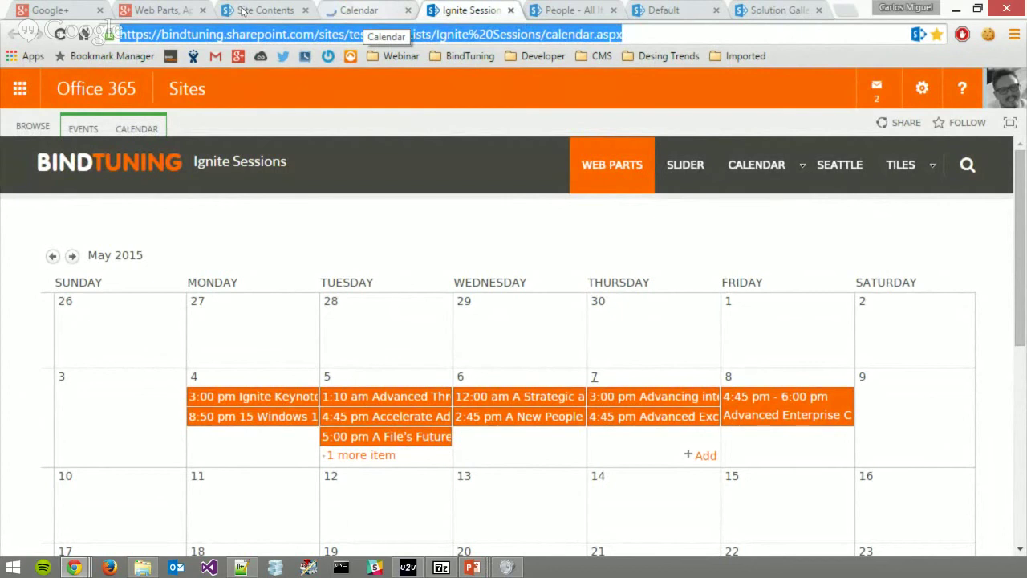
# Edit the BTCalendar web part on the Calendar page and paste the Ignite Sessions calendar address as Calendar App URL.
pyautogui.hotkey('ctrl', 'shift', 'Tab')
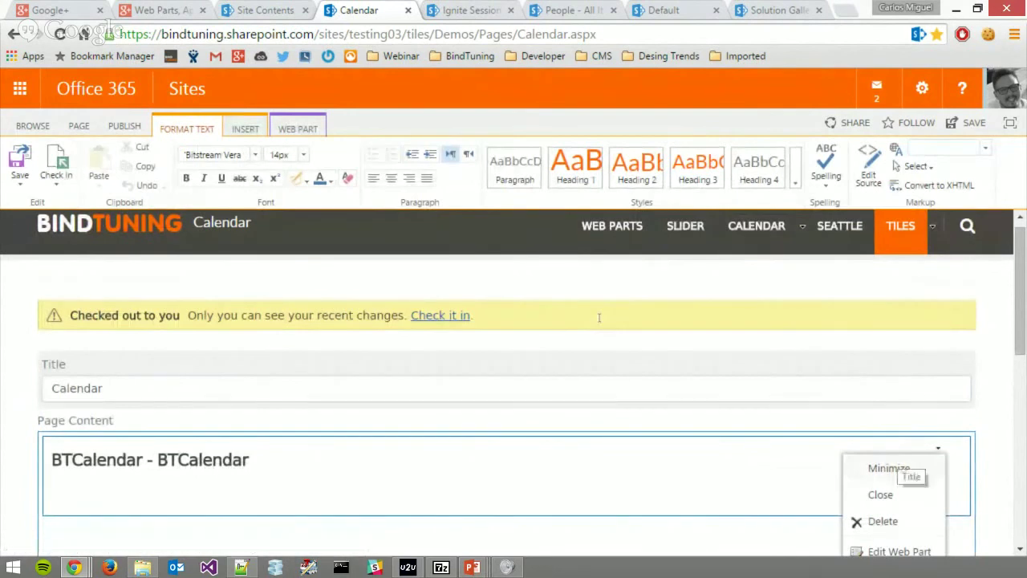
pyautogui.scroll(-1, 618, 315)
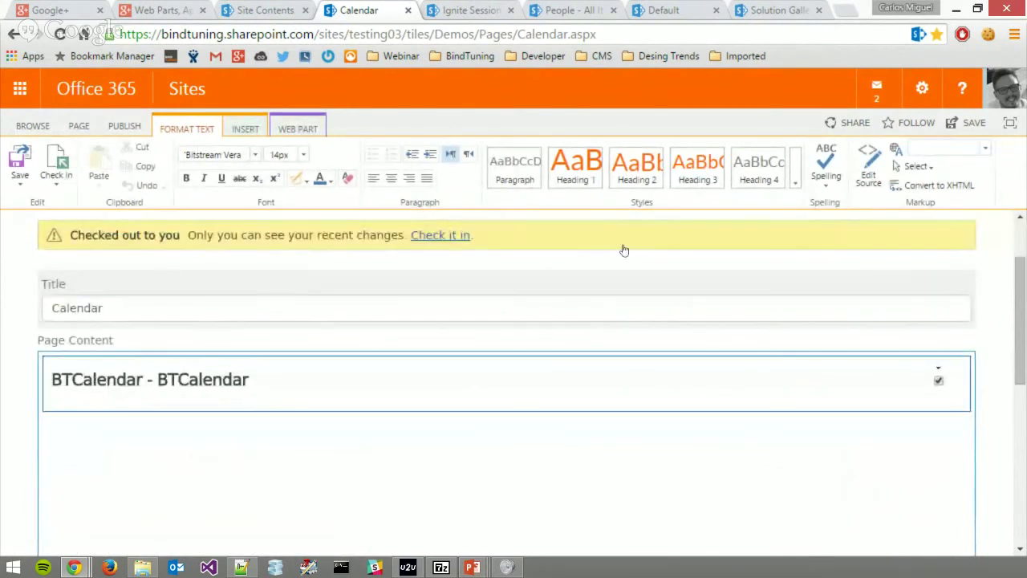
pyautogui.click(599, 316)
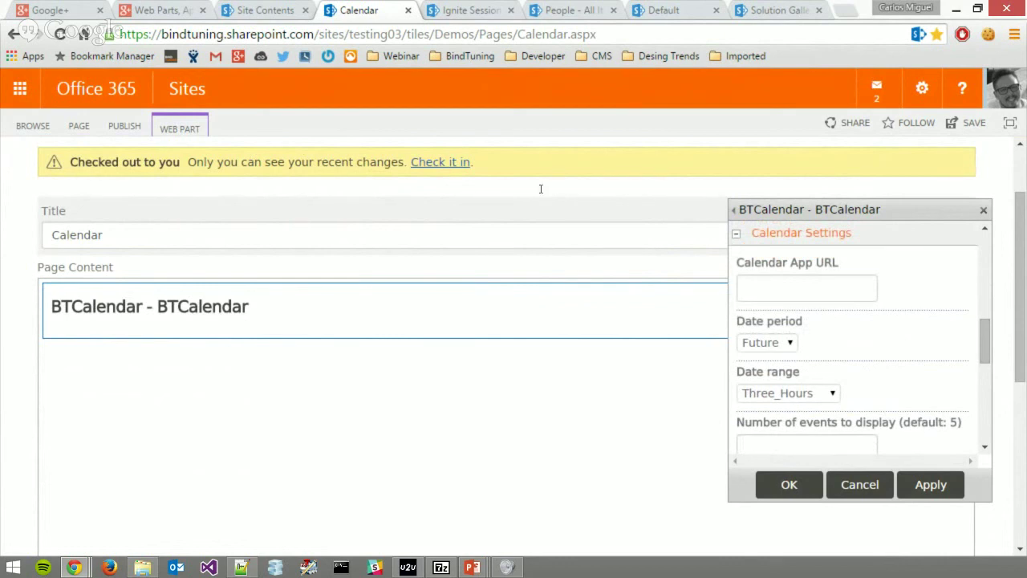
pyautogui.hotkey('ctrl', 'v')
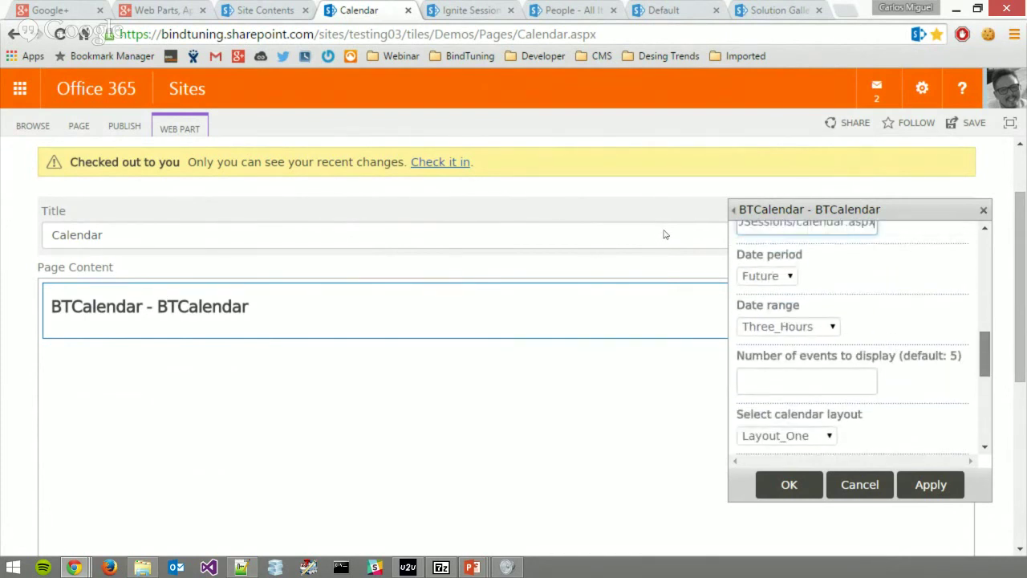
# Go through the calendar's date period options and set the period to Past.
pyautogui.press('Tab')
pyautogui.hotkey('alt', 'Down')
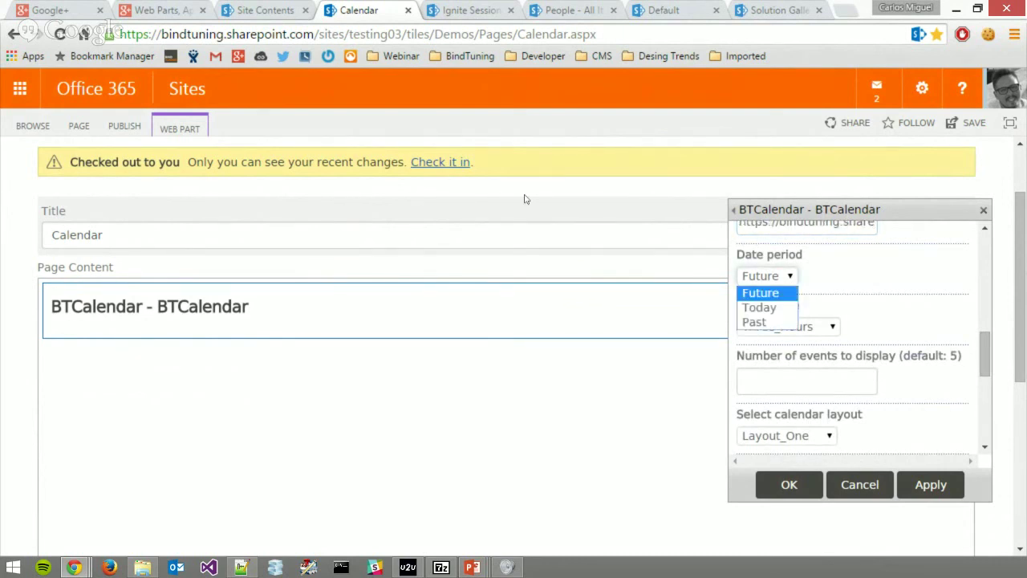
pyautogui.press('Down')
pyautogui.press('Up')
pyautogui.press('Down')
pyautogui.press('Down')
pyautogui.press('Up')
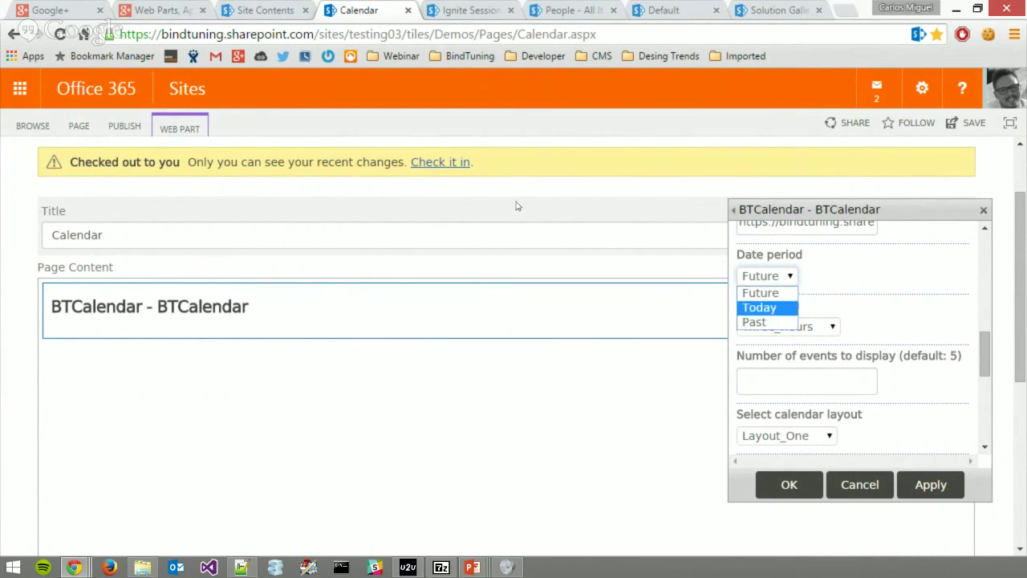
pyautogui.press('Down')
pyautogui.press('Up')
pyautogui.press('Up')
pyautogui.press('Down')
pyautogui.press('Down')
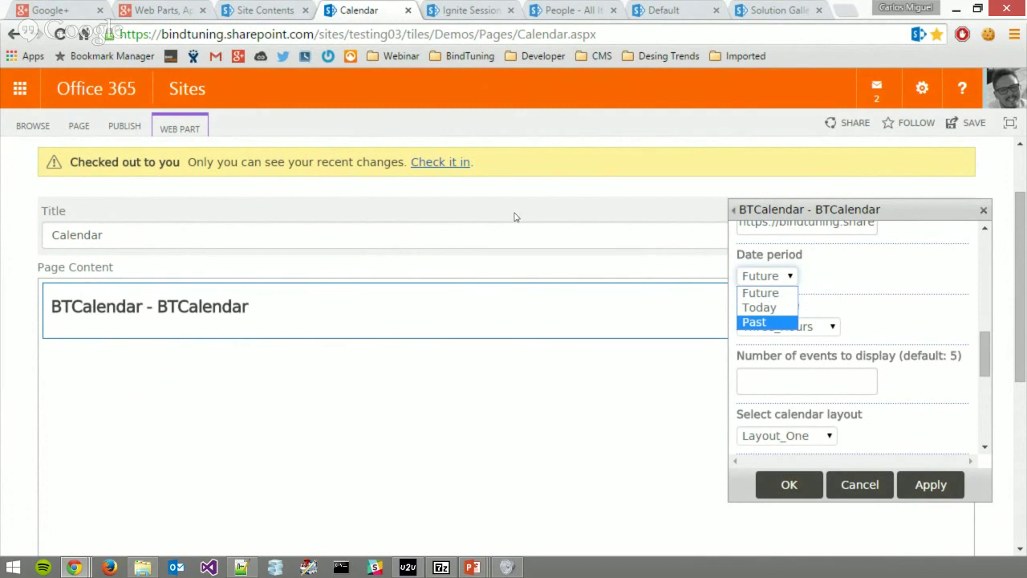
pyautogui.press('Return')
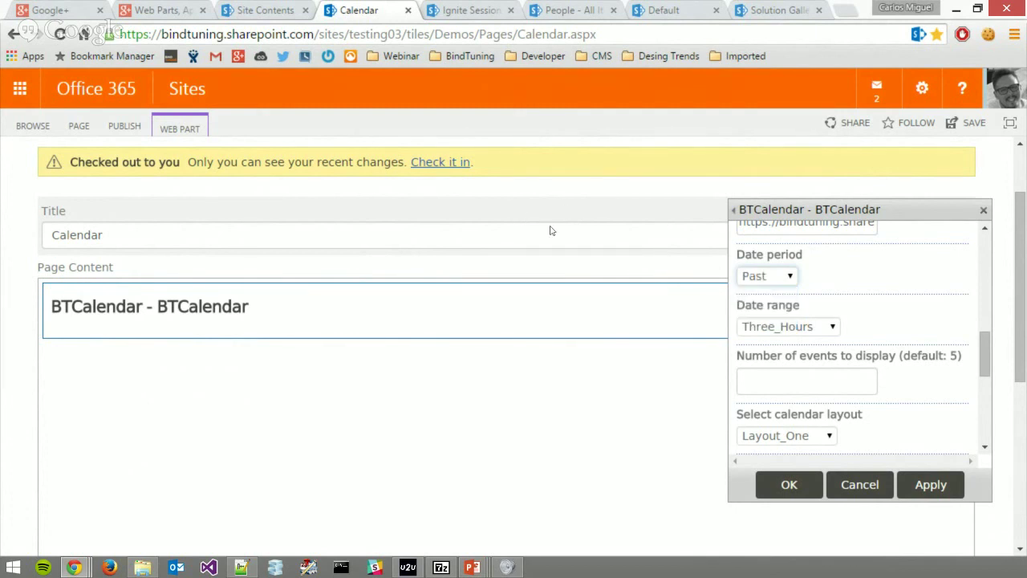
# Go through the calendar's date range options and set the range to Three_Months.
pyautogui.press('Tab')
pyautogui.hotkey('alt', 'Down')
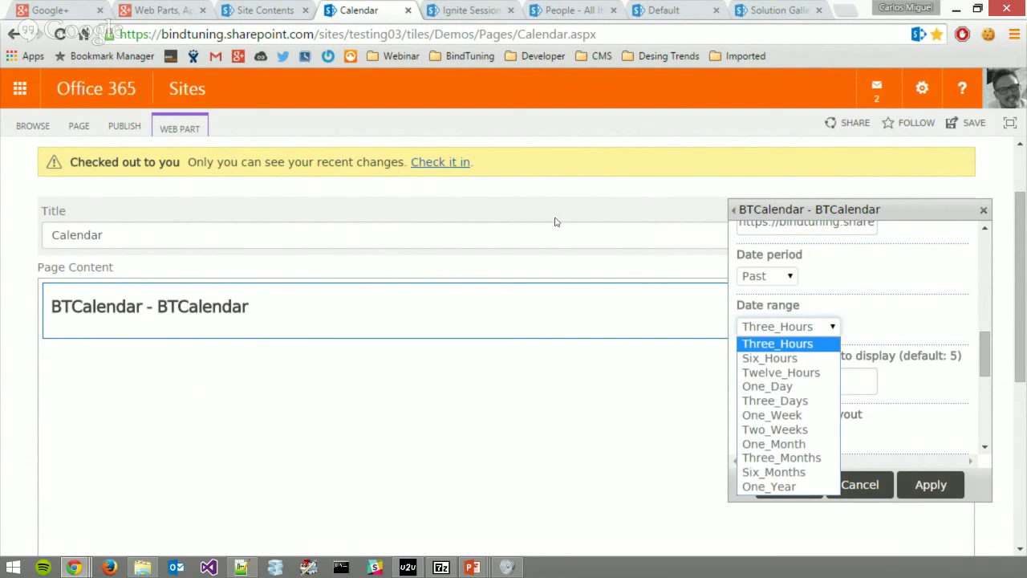
pyautogui.press('Down')
pyautogui.press('Down')
pyautogui.press('Down')
pyautogui.press('Down')
pyautogui.press('Down')
pyautogui.press('Down')
pyautogui.press('Down')
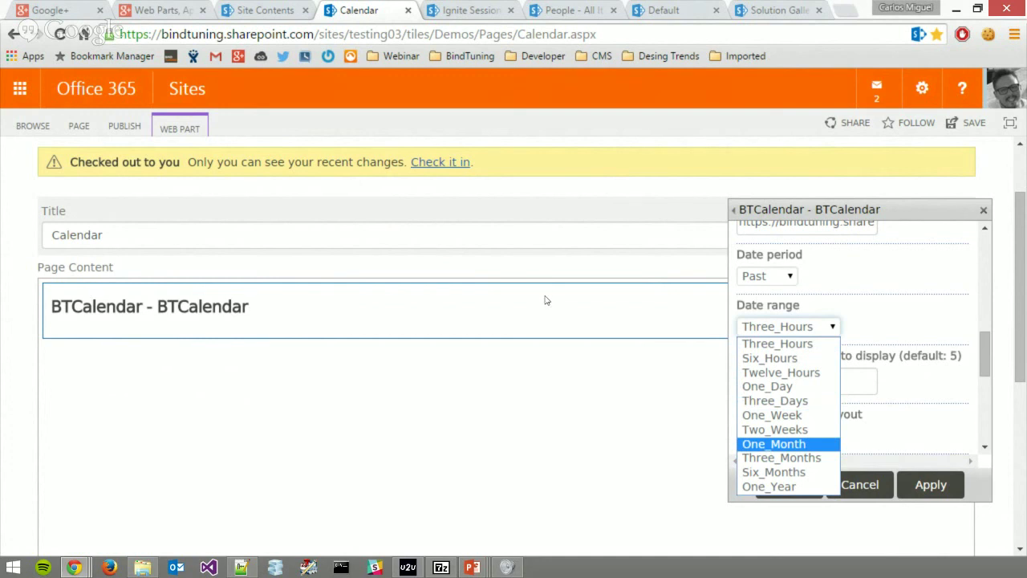
pyautogui.press('Up')
pyautogui.press('Down')
pyautogui.press('Down')
pyautogui.press('Up')
pyautogui.press('Down')
pyautogui.press('Up')
pyautogui.press('Down')
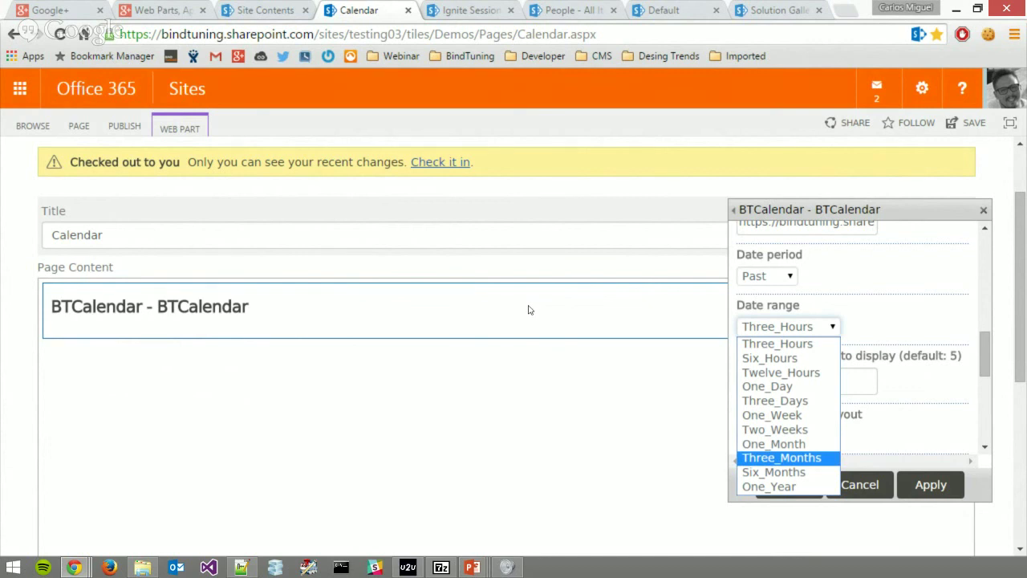
pyautogui.press('Up')
pyautogui.press('Down')
pyautogui.press('Return')
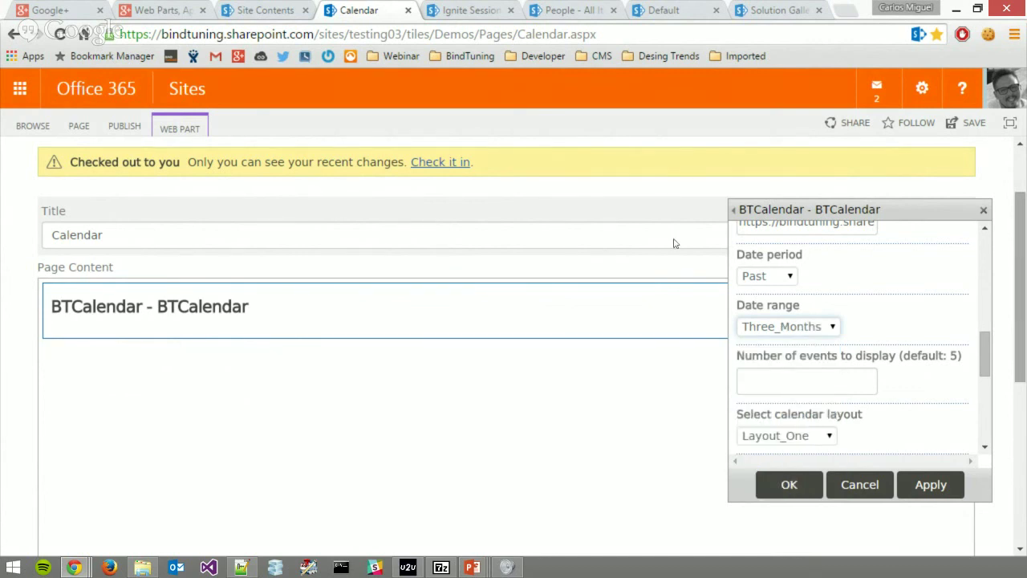
# Set the BTCalendar web part's calendar layout to Layout_Three, leaving the number of events blank.
pyautogui.scroll(-1, 659, 246)
pyautogui.scroll(-3, 660, 246)
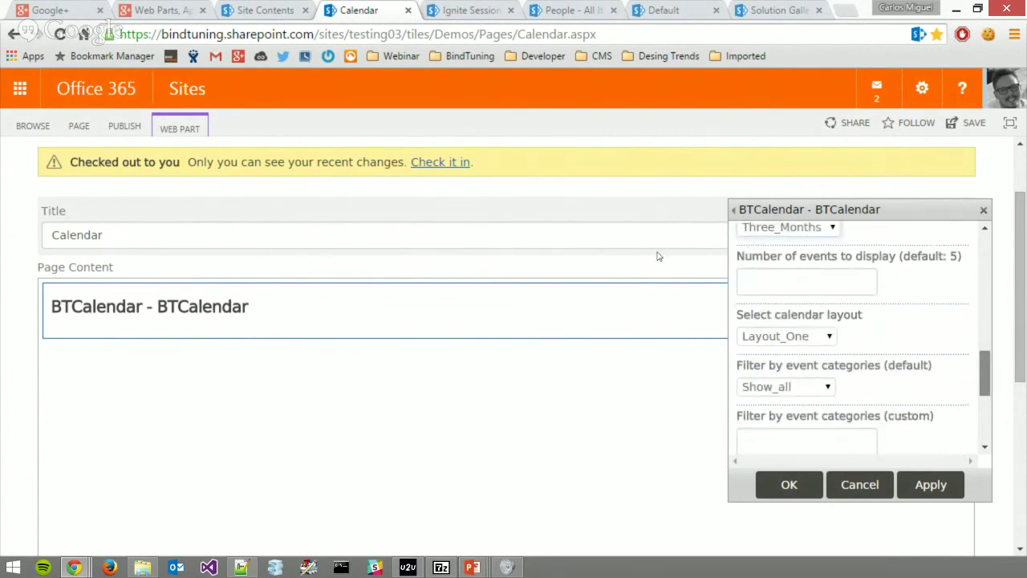
pyautogui.press('Tab')
pyautogui.press('Tab')
pyautogui.hotkey('alt', 'Down')
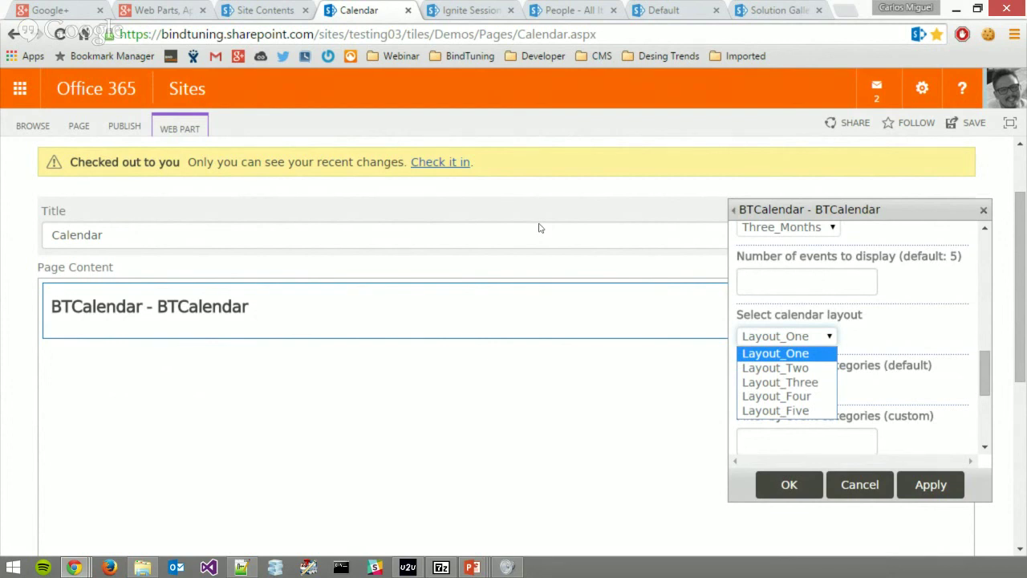
pyautogui.press('Down')
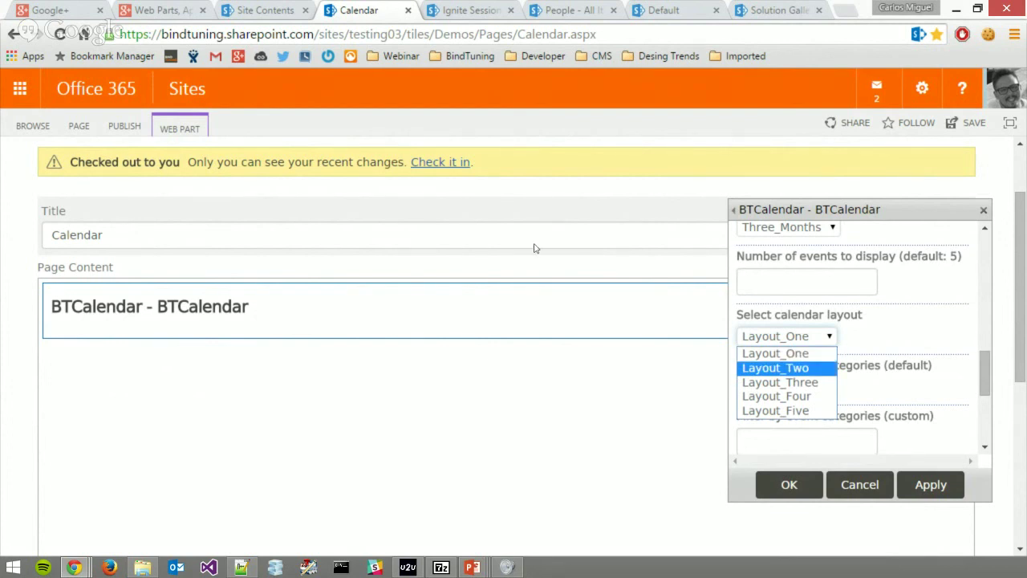
pyautogui.press('Down')
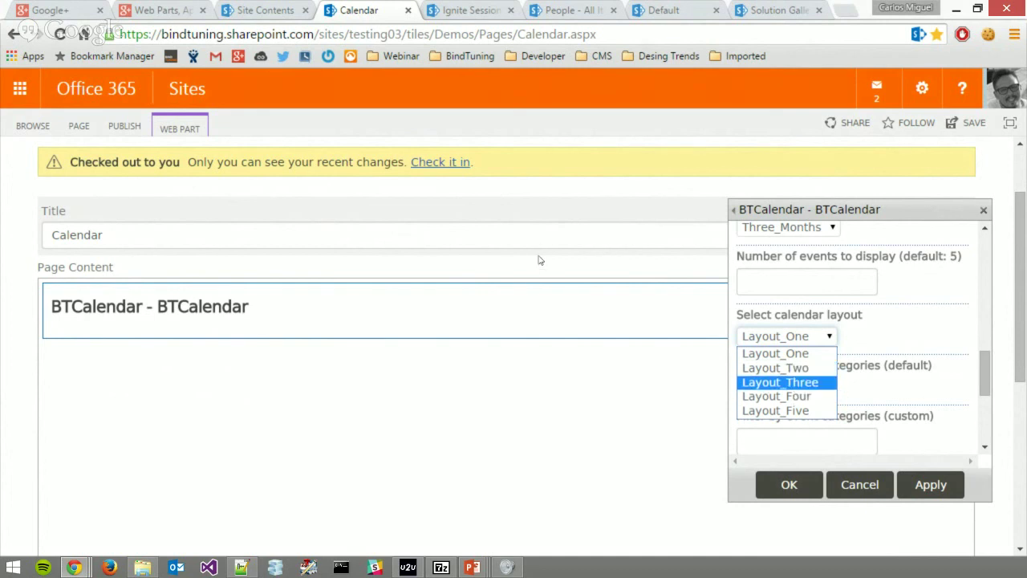
pyautogui.press('Return')
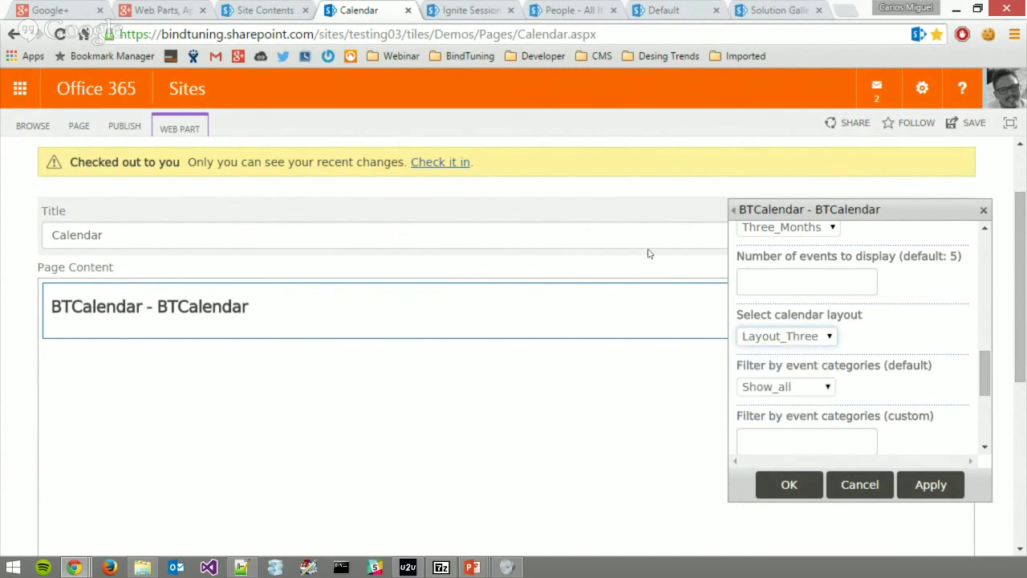
# Review the BTCalendar category, location, highlight and hide settings, keep them at their defaults, and confirm the web part's configuration.
pyautogui.scroll(-1, 656, 262)
pyautogui.scroll(-1, 656, 262)
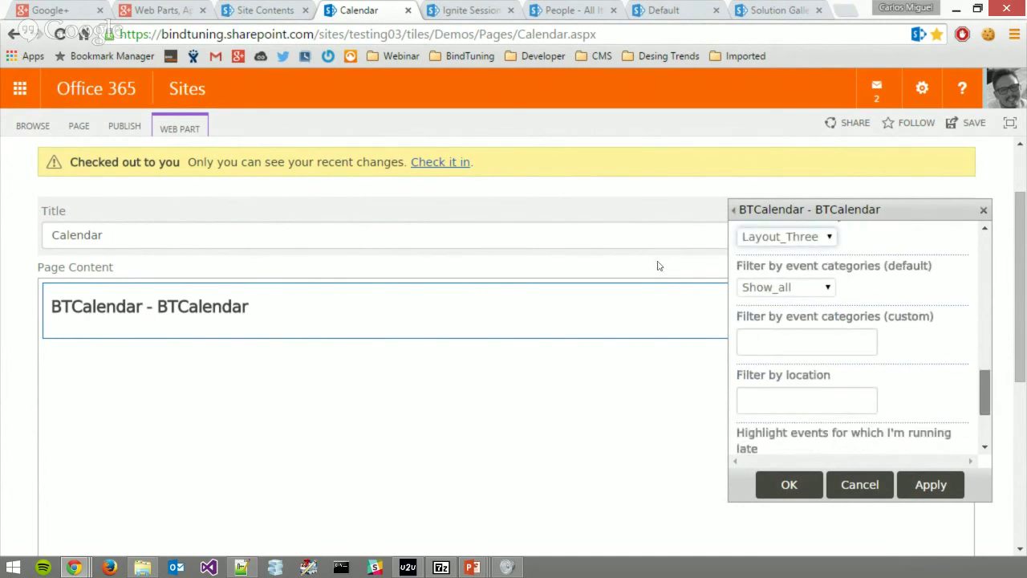
pyautogui.scroll(-1, 658, 266)
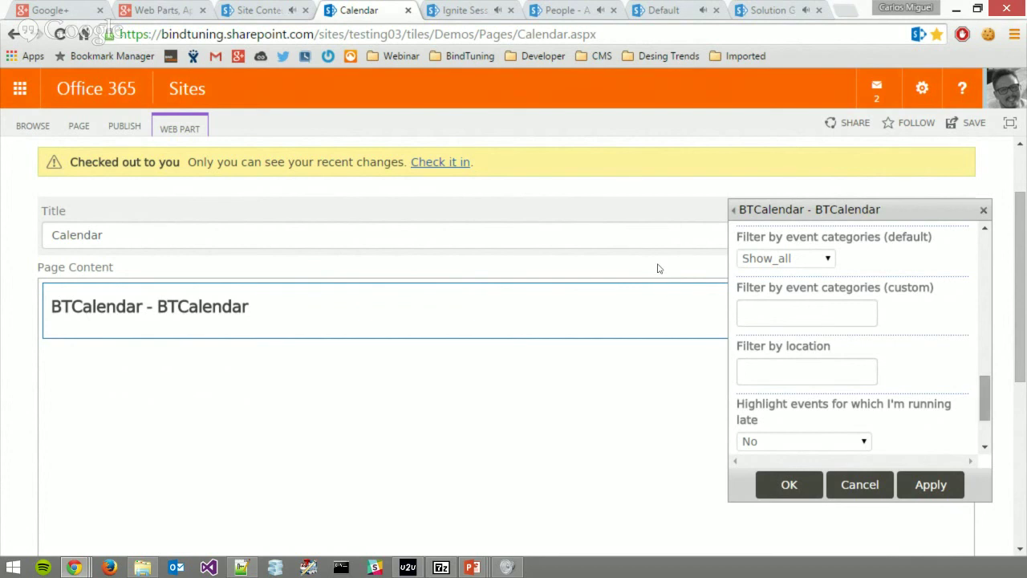
pyautogui.scroll(-2, 659, 273)
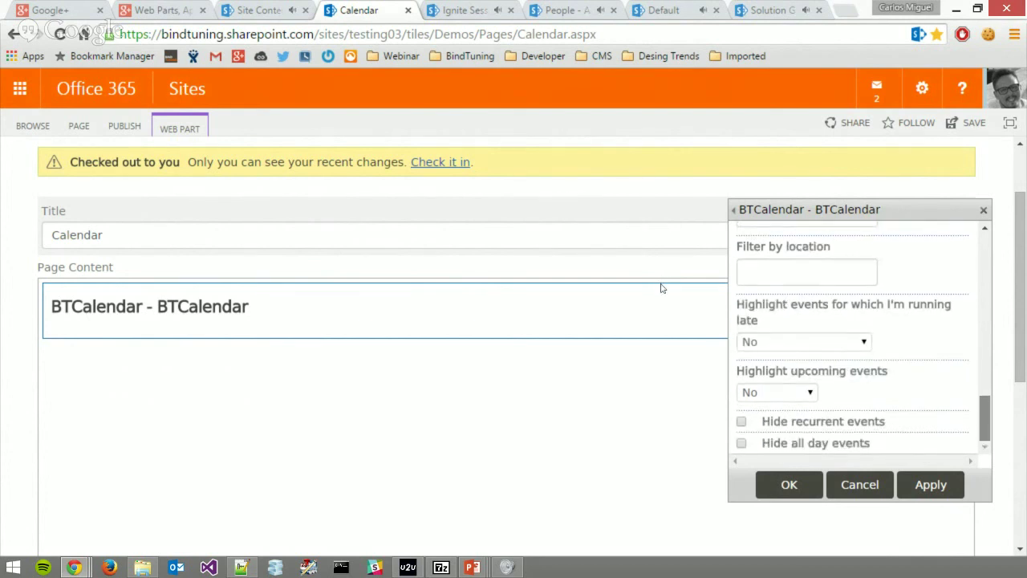
pyautogui.scroll(1, 662, 285)
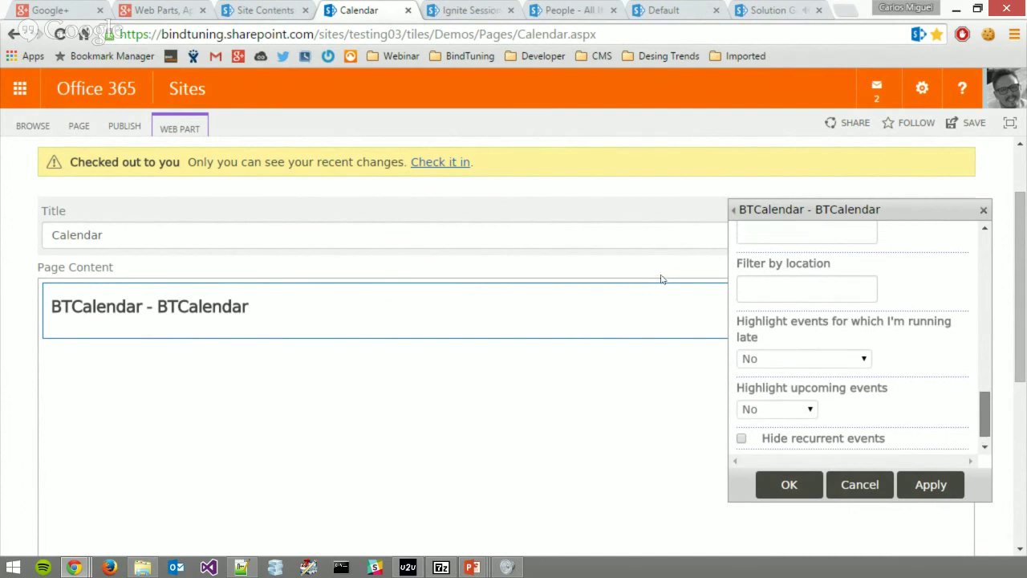
pyautogui.scroll(-1, 663, 280)
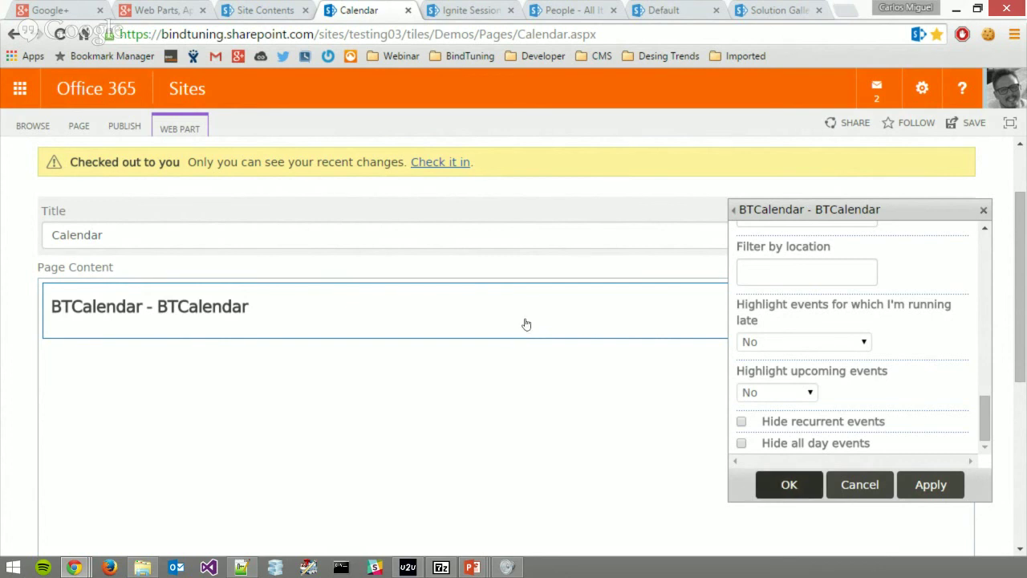
pyautogui.press('Return')
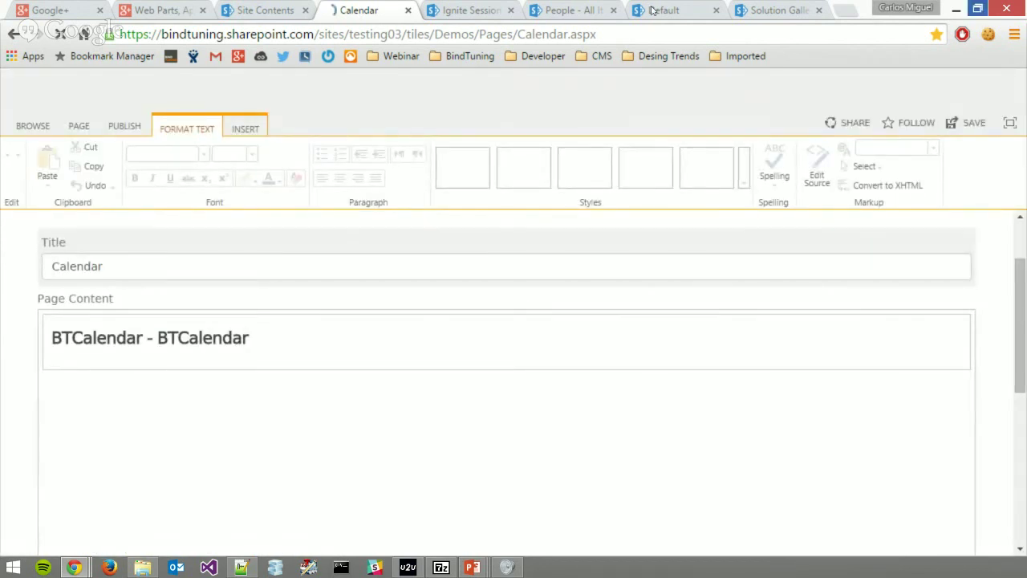
# Restore the browser window to a smaller size and check the source events in the Ignite Sessions calendar.
pyautogui.click(978, 8)
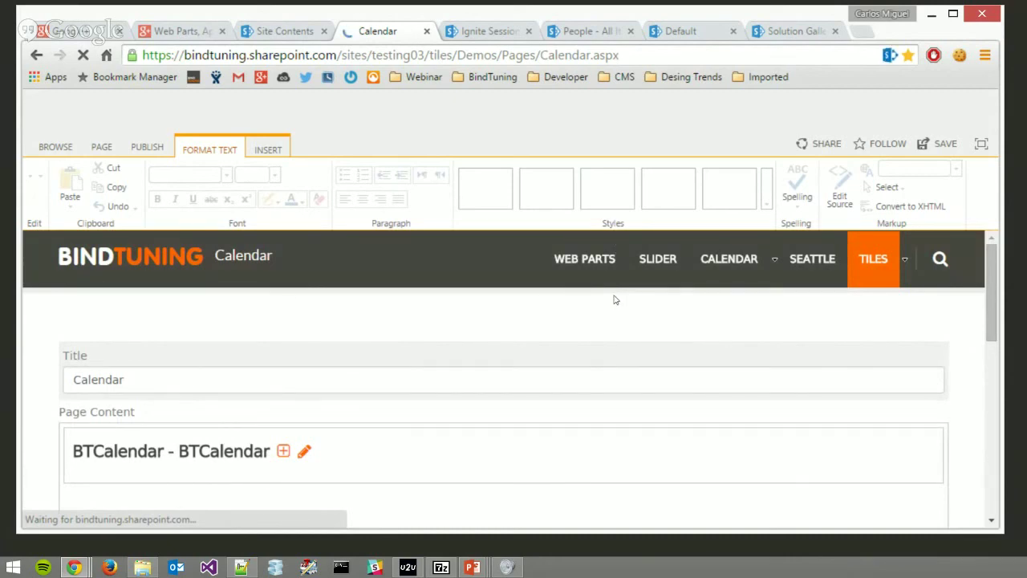
pyautogui.hotkey('ctrl', 'Tab')
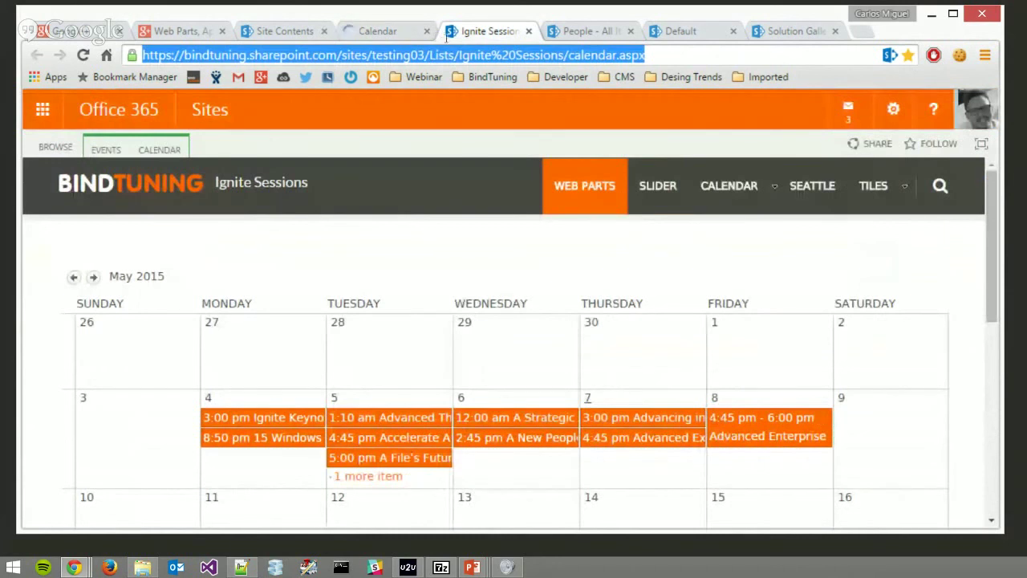
pyautogui.click(377, 30)
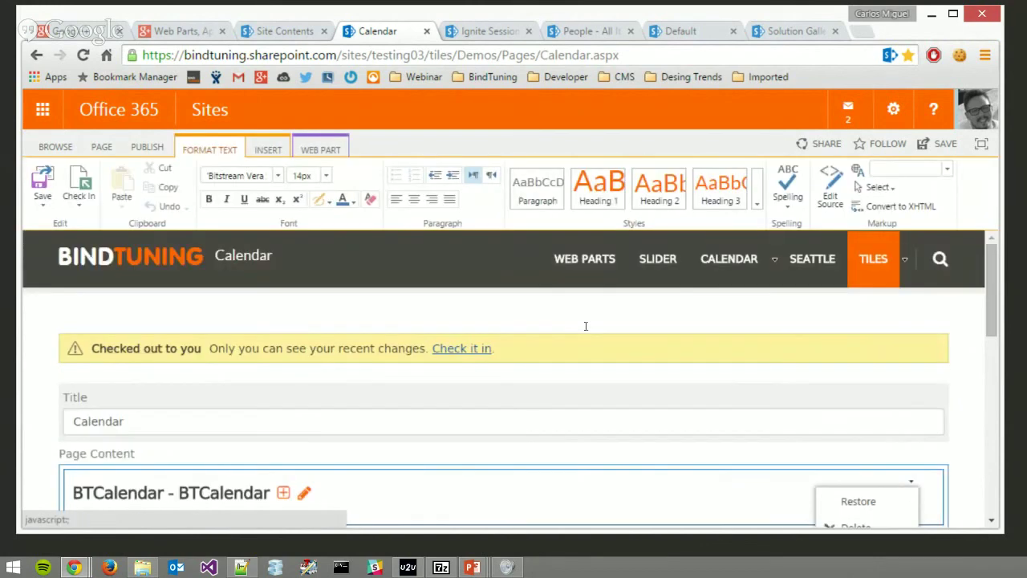
# Check the event list in the BTCalendar web part and save the Calendar page.
pyautogui.scroll(-2, 604, 269)
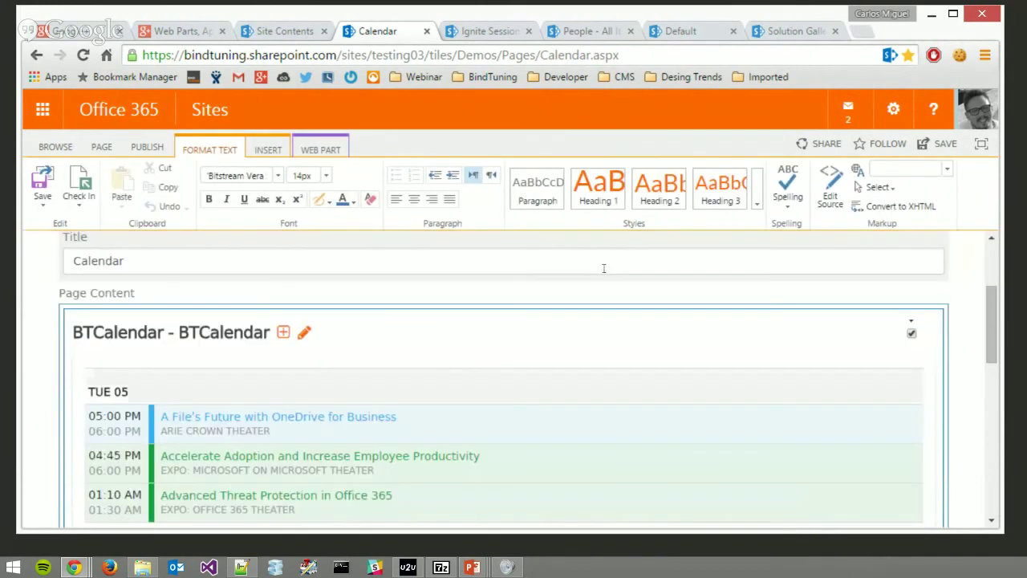
pyautogui.scroll(-1, 607, 248)
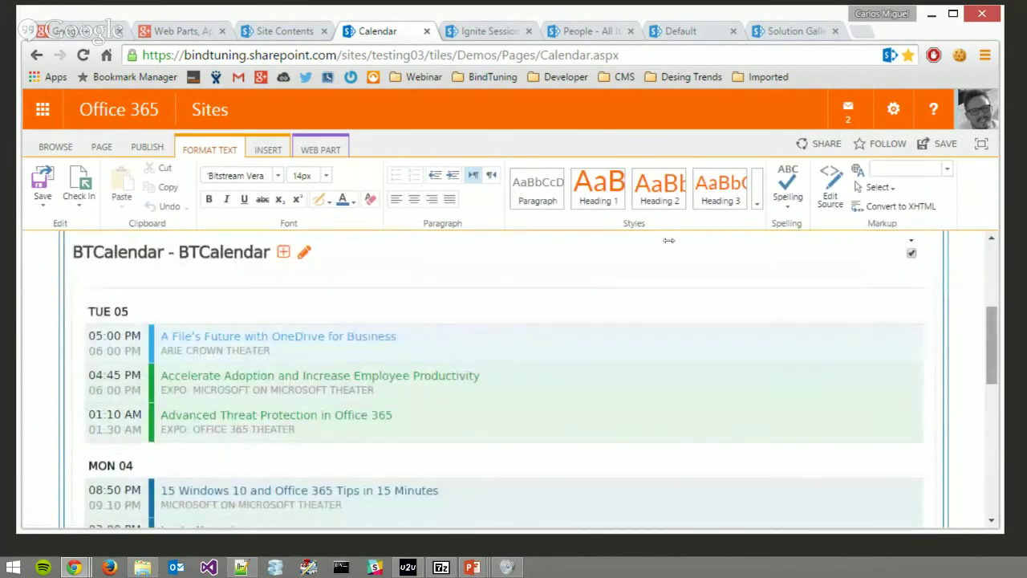
pyautogui.scroll(1, 664, 237)
pyautogui.scroll(-1, 663, 229)
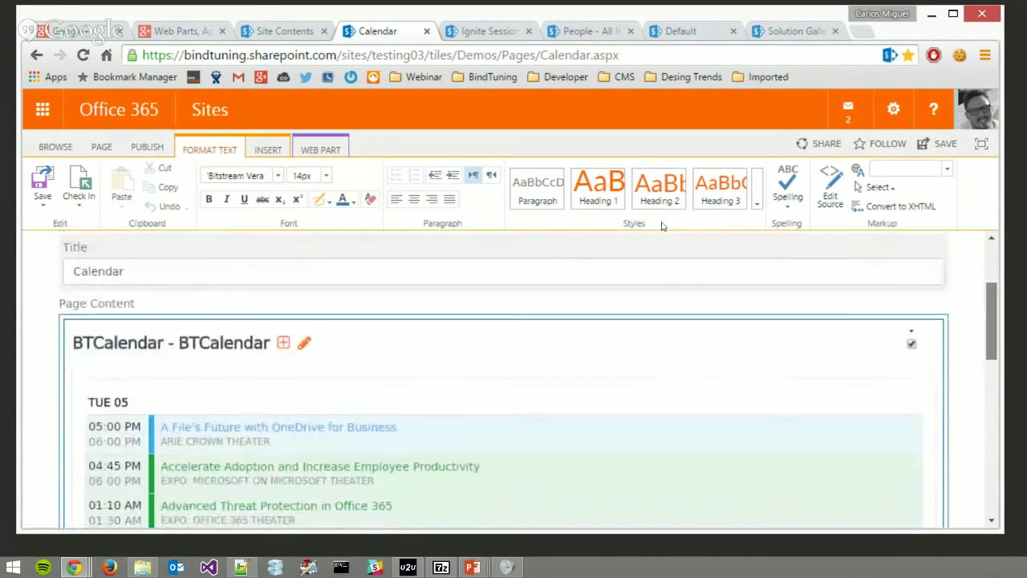
pyautogui.scroll(1, 665, 233)
pyautogui.scroll(-1, 663, 233)
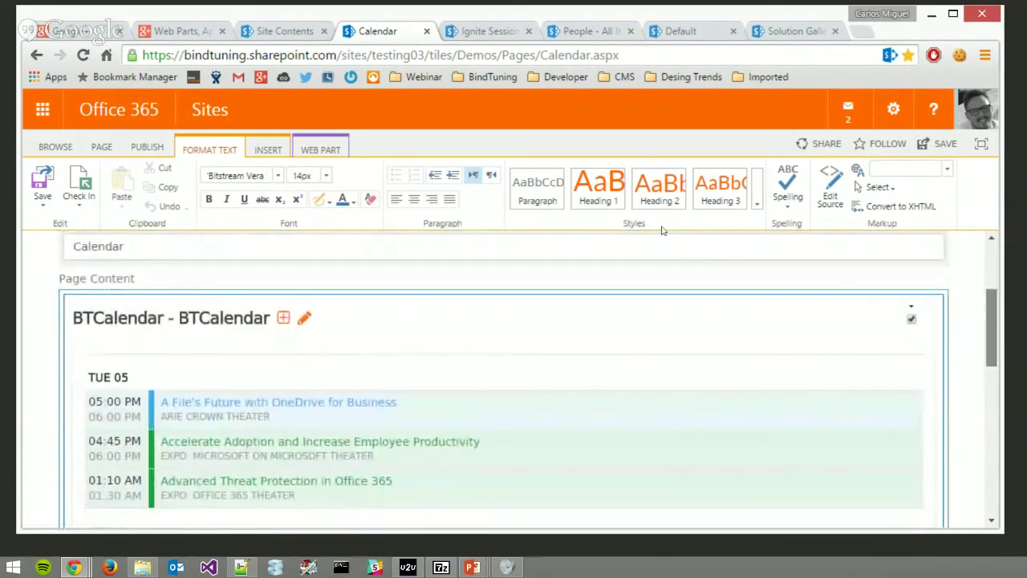
pyautogui.click(604, 205)
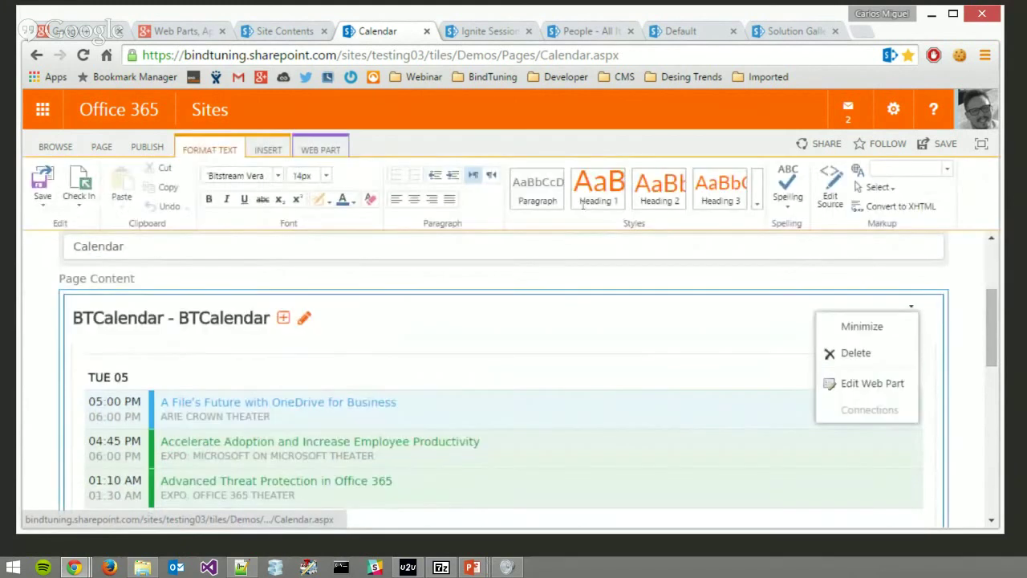
pyautogui.click(42, 183)
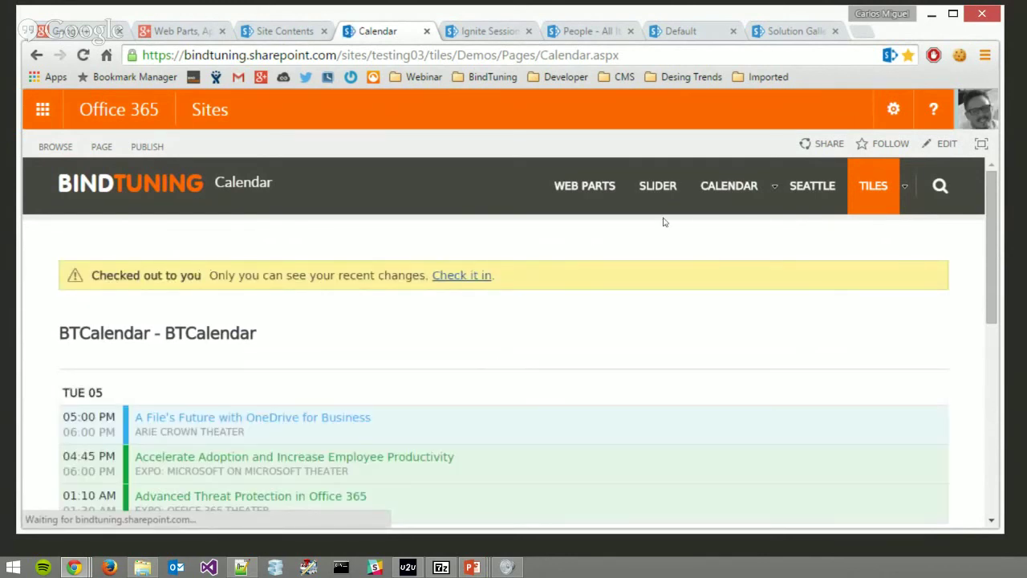
# Examine the color-coded events grouped by day on the saved Calendar page.
pyautogui.scroll(-1, 663, 197)
pyautogui.scroll(-3, 665, 221)
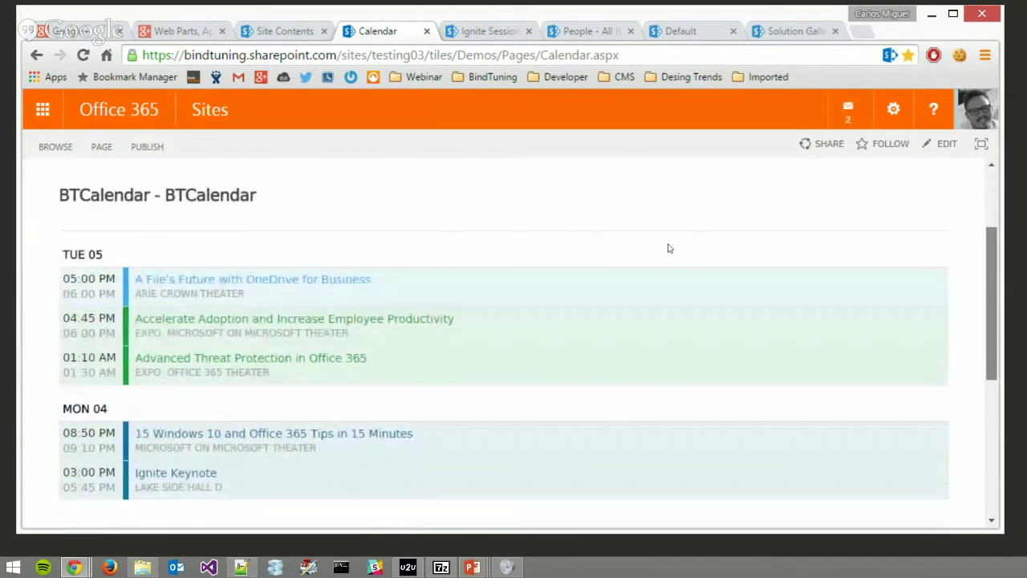
pyautogui.scroll(-1, 665, 275)
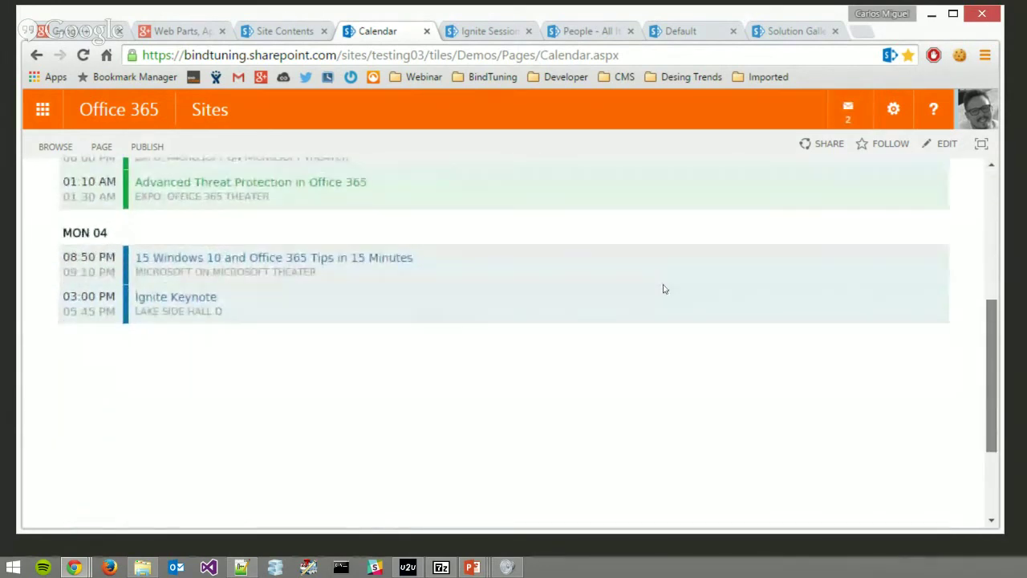
pyautogui.scroll(1, 666, 280)
pyautogui.scroll(1, 666, 253)
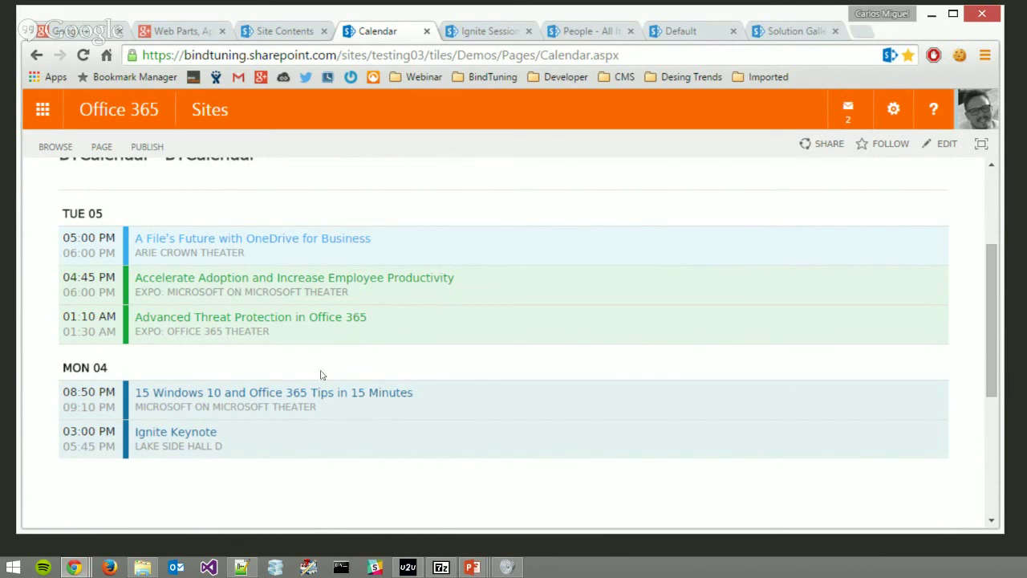
# Switch to the PowerPoint slide show and advance from the Demo slide to the Calendar part features slide.
pyautogui.click(468, 506)
pyautogui.click(311, 340)
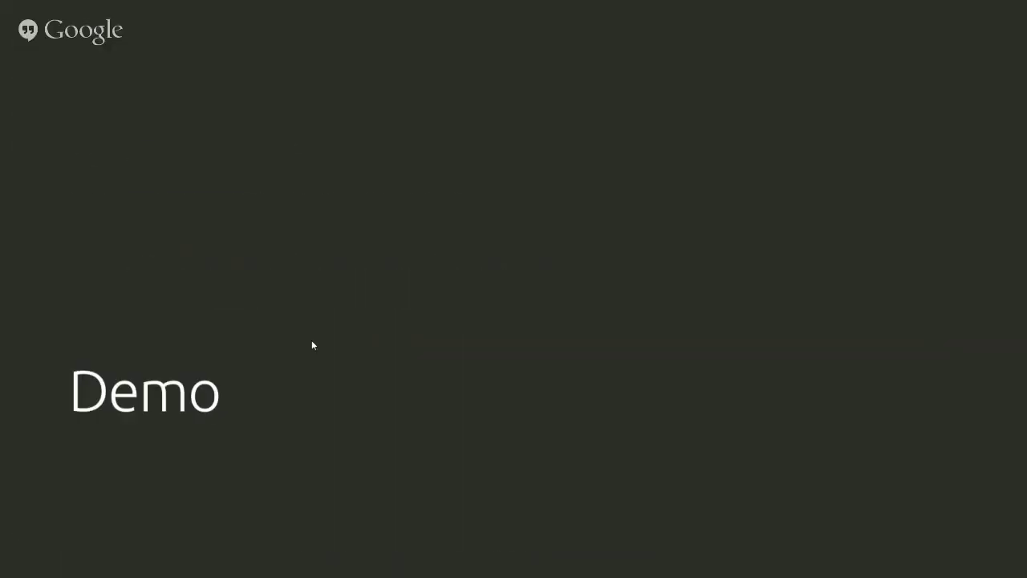
pyautogui.click(313, 344)
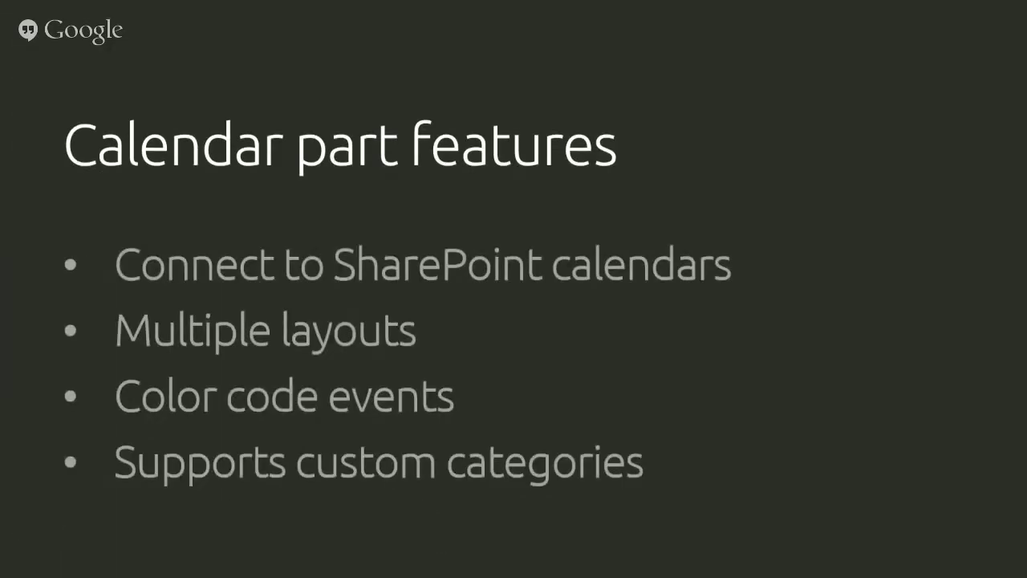